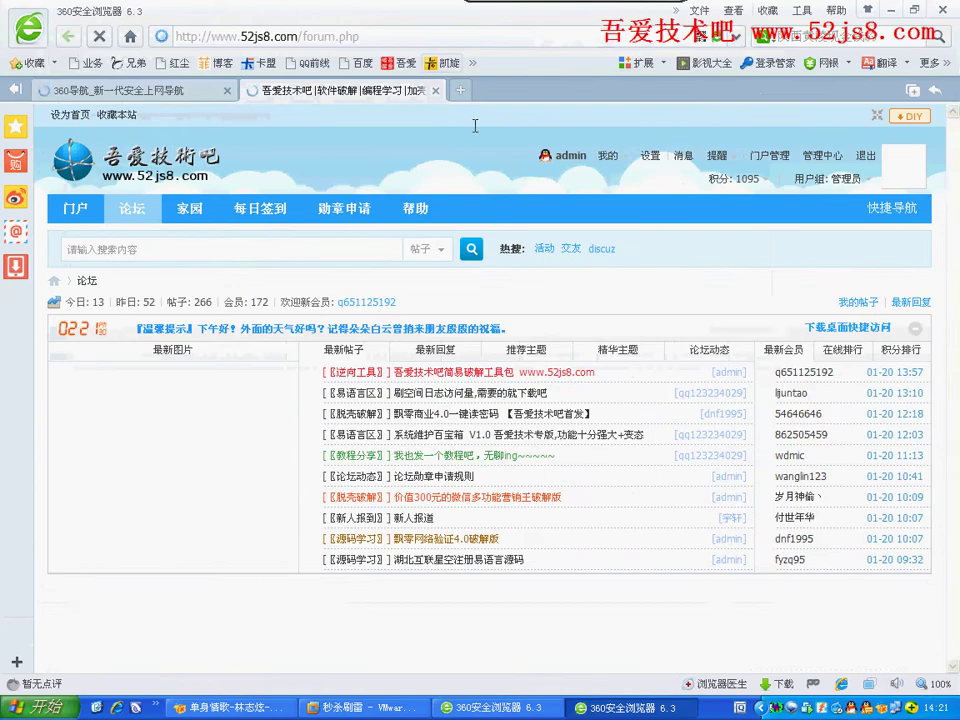
Show the desktop and open the course outline document 课程.doc
key("super+d")
left_click(230, 484)
left_click(105, 583)
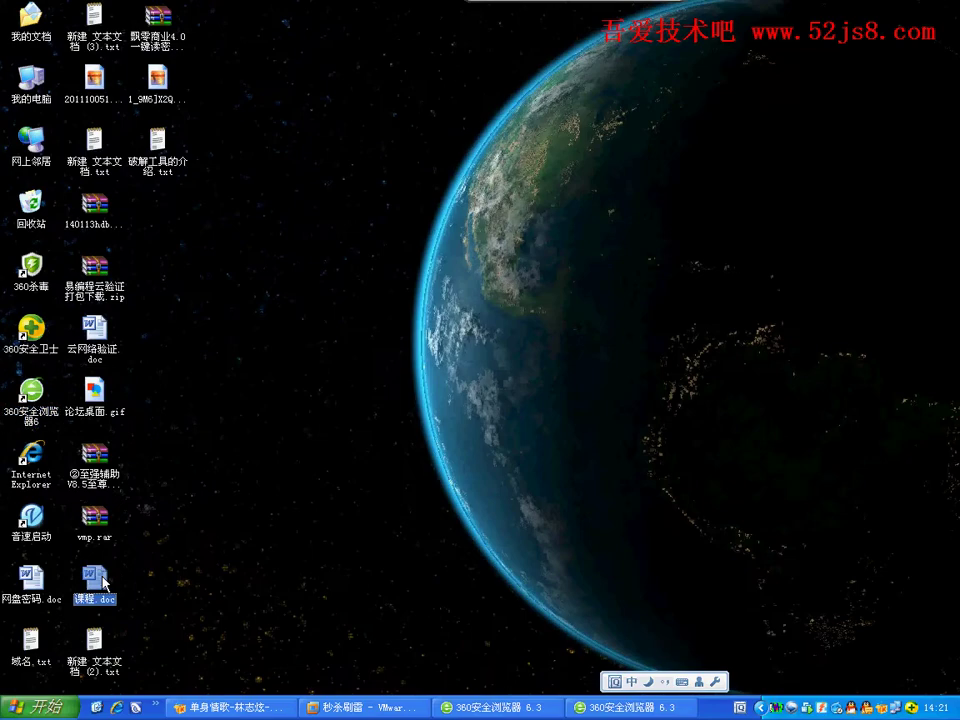
double_click(105, 583)
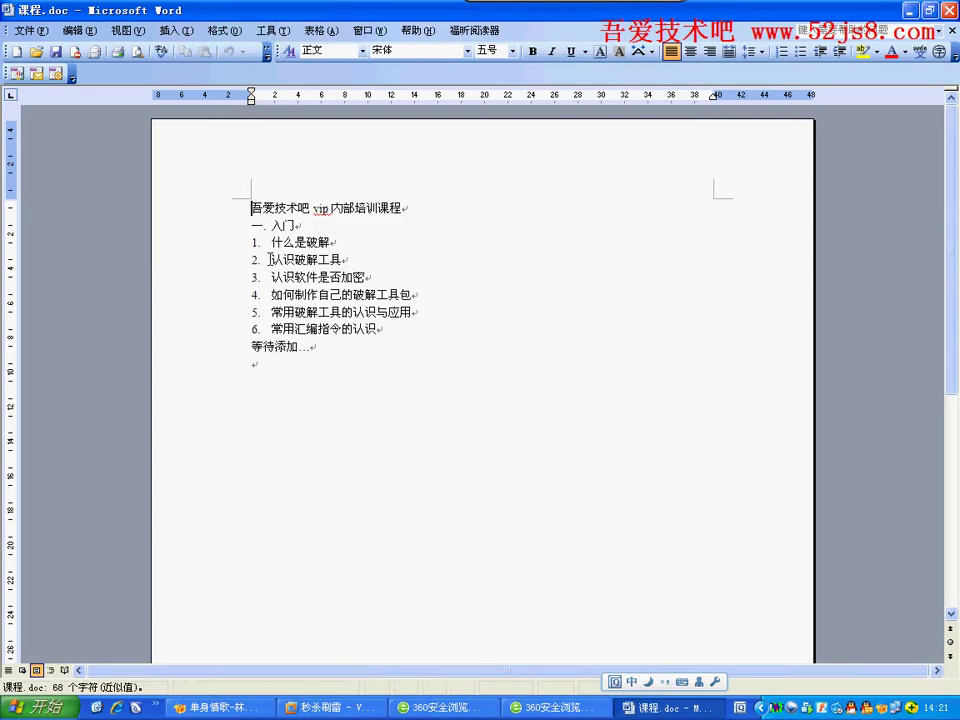
Review the first three beginner topics in the course outline, highlighting 认识软件是否加密, and minimize the document
left_click_drag(270, 258, 358, 262)
left_click(405, 242)
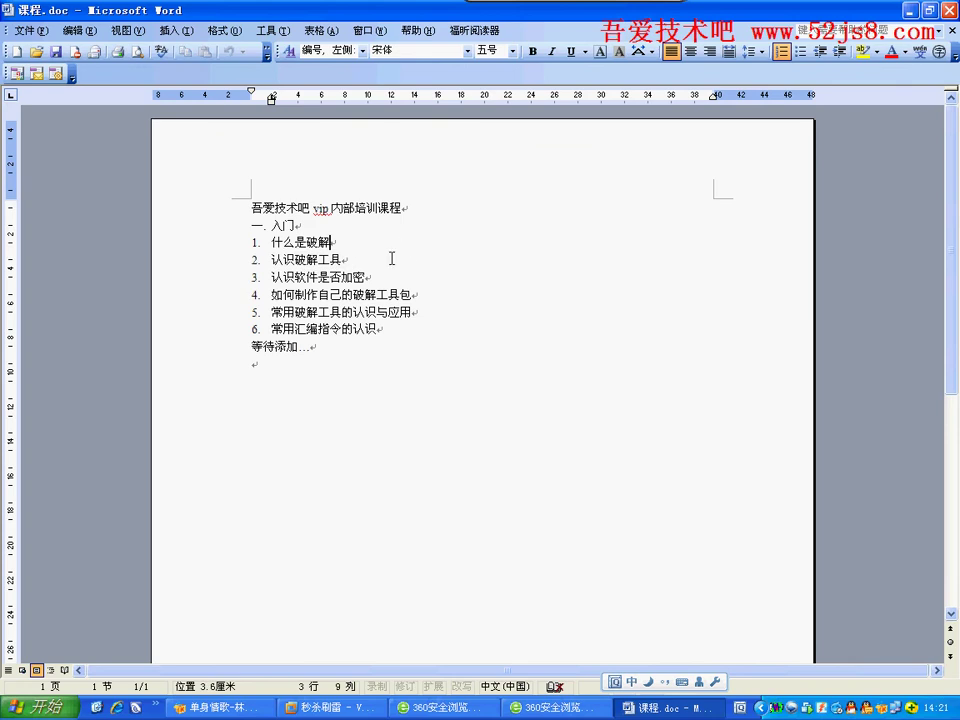
left_click_drag(386, 272, 256, 283)
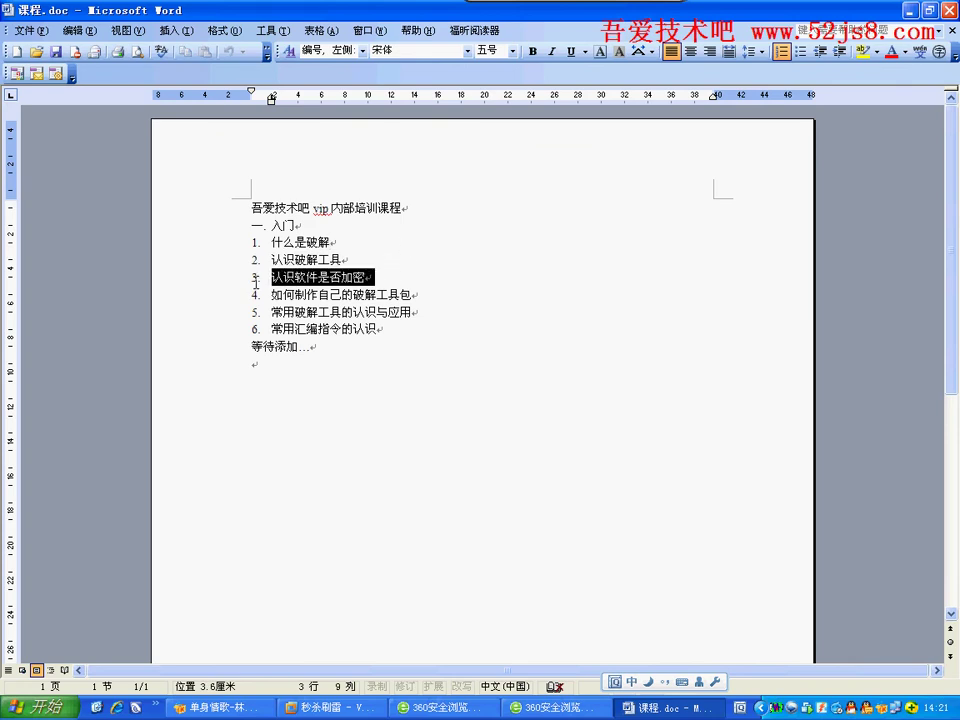
left_click(293, 279)
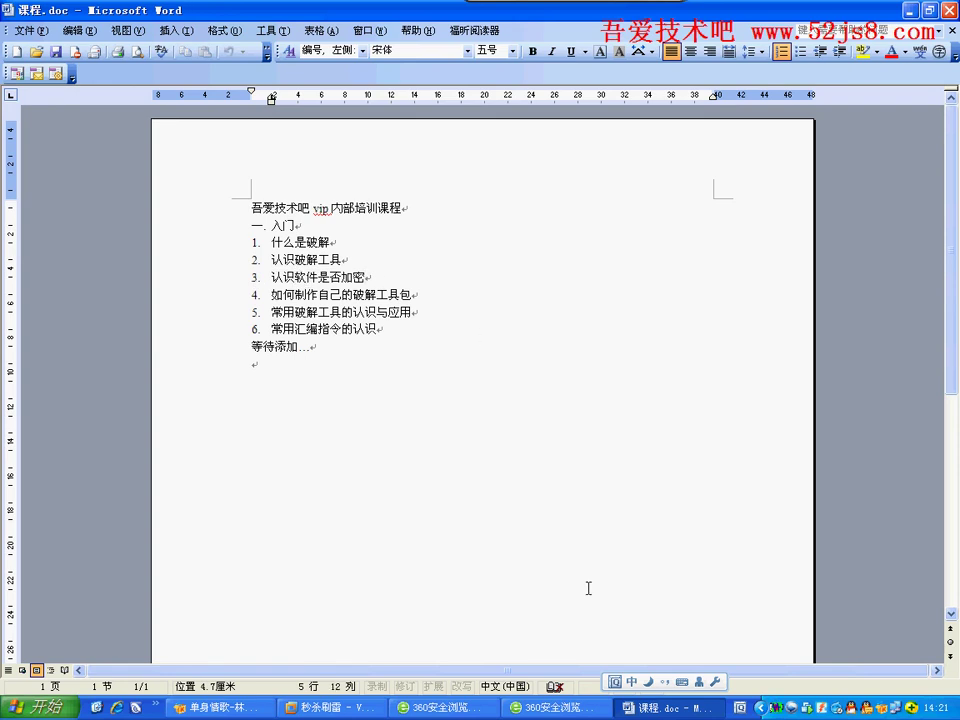
left_click(647, 707)
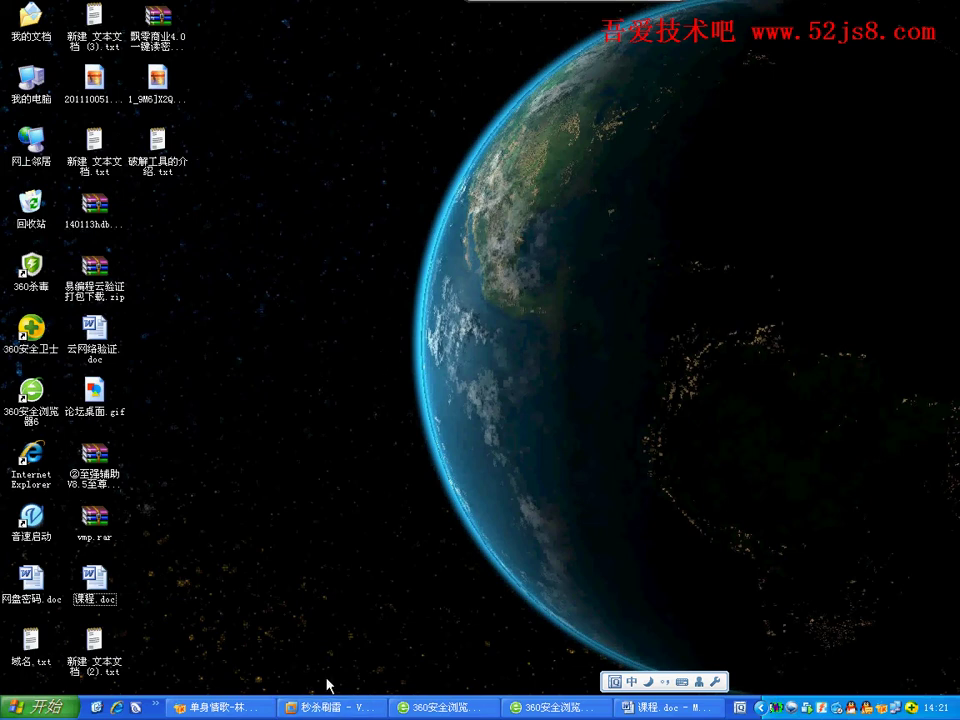
Open 破解工具的介绍.txt from the desktop and copy the first toolkit download address near its end
double_click(175, 157)
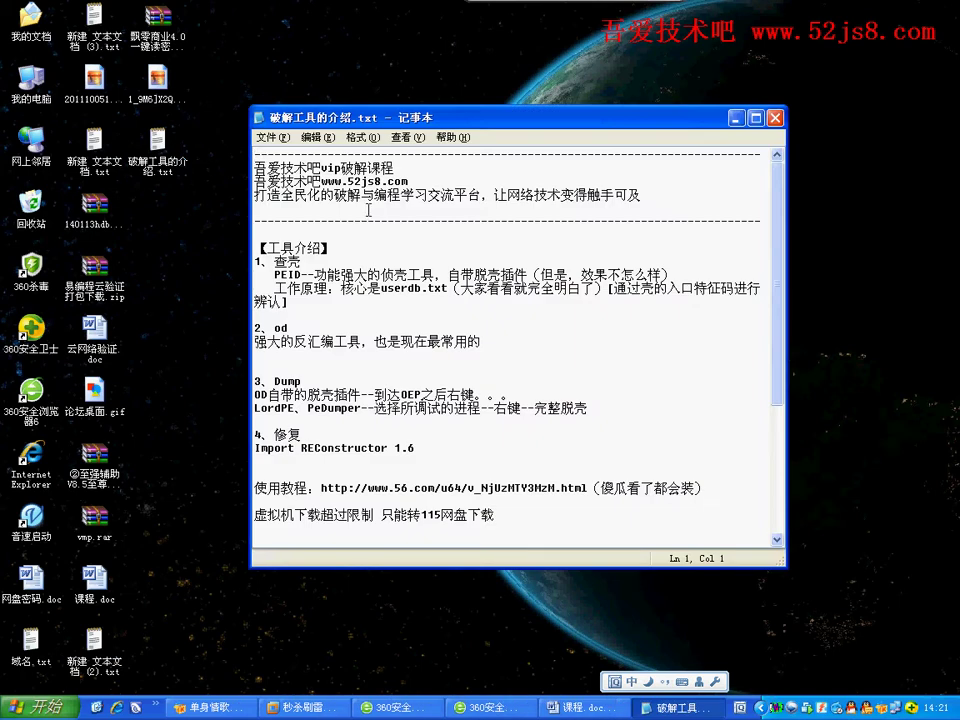
scroll(368, 210, "down", 5)
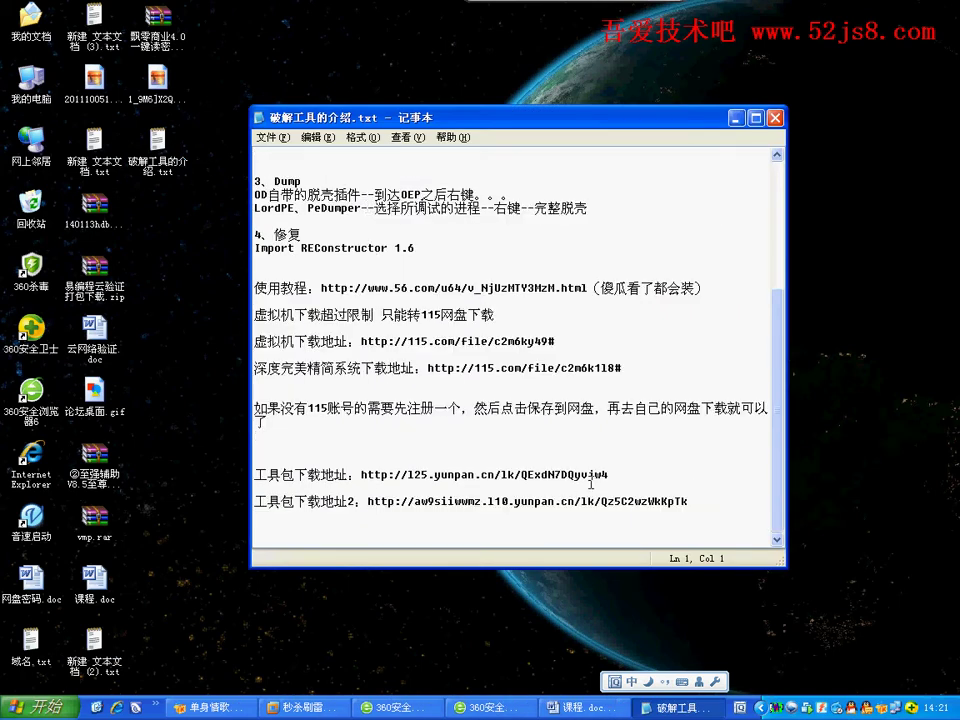
left_click_drag(610, 474, 370, 473)
right_click(376, 482)
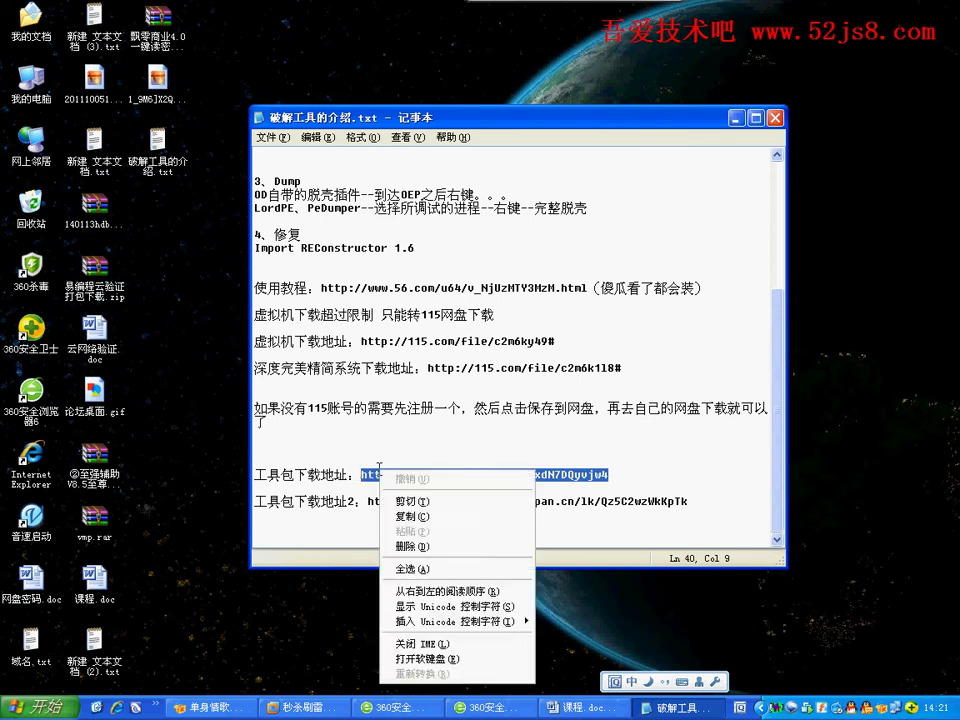
left_click(438, 515)
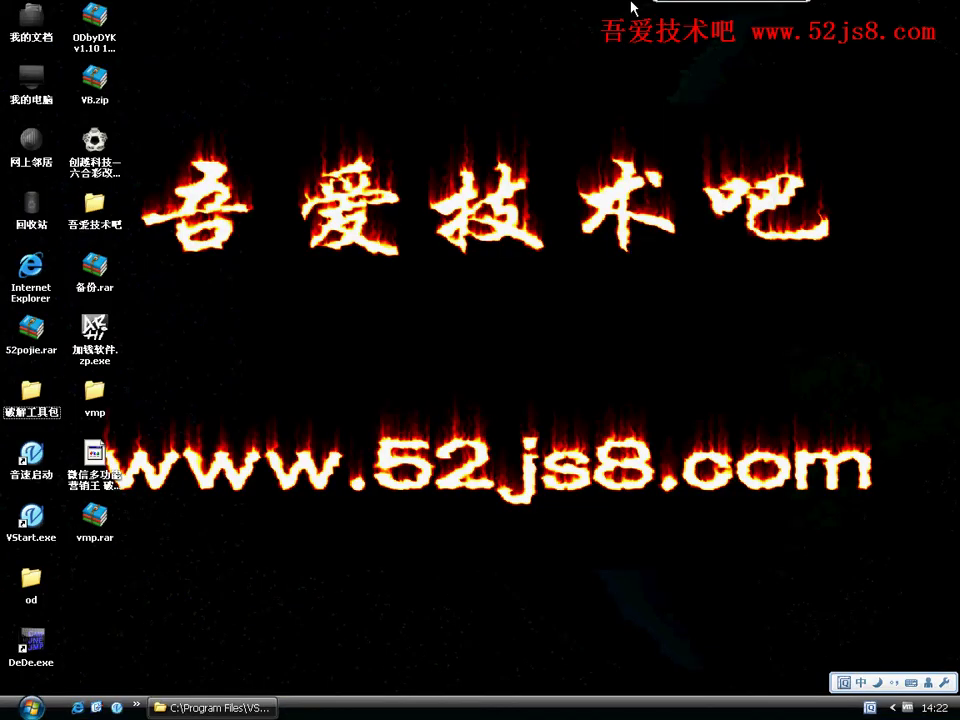
In the virtual machine's docked tool launcher, browse the categories from 调试工具 through 资源工具 and 脱壳工具 to 其他工具
mouse_move(700, 10)
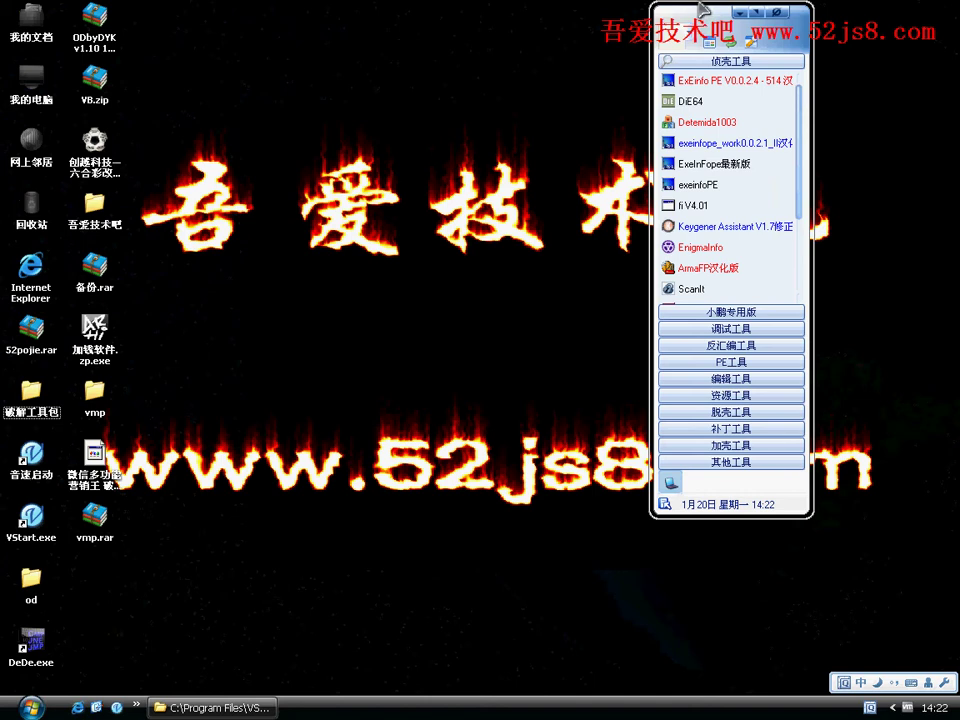
left_click_drag(714, 24, 617, 111)
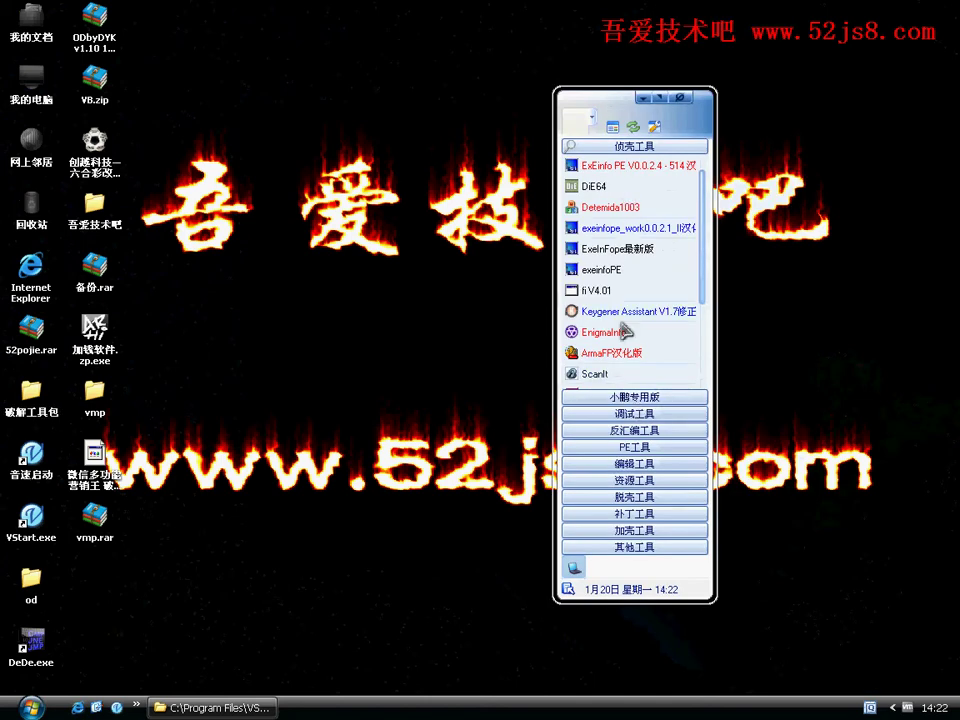
left_click(654, 414)
left_click(651, 430)
left_click(652, 460)
left_click(656, 478)
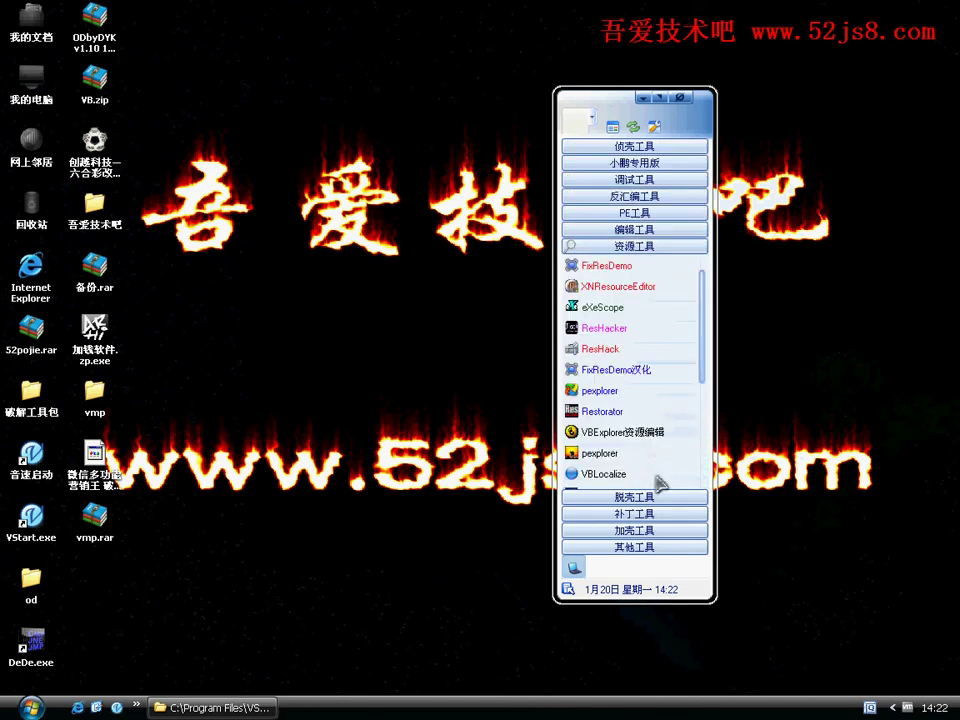
left_click(656, 497)
left_click(654, 513)
left_click(648, 530)
left_click(645, 547)
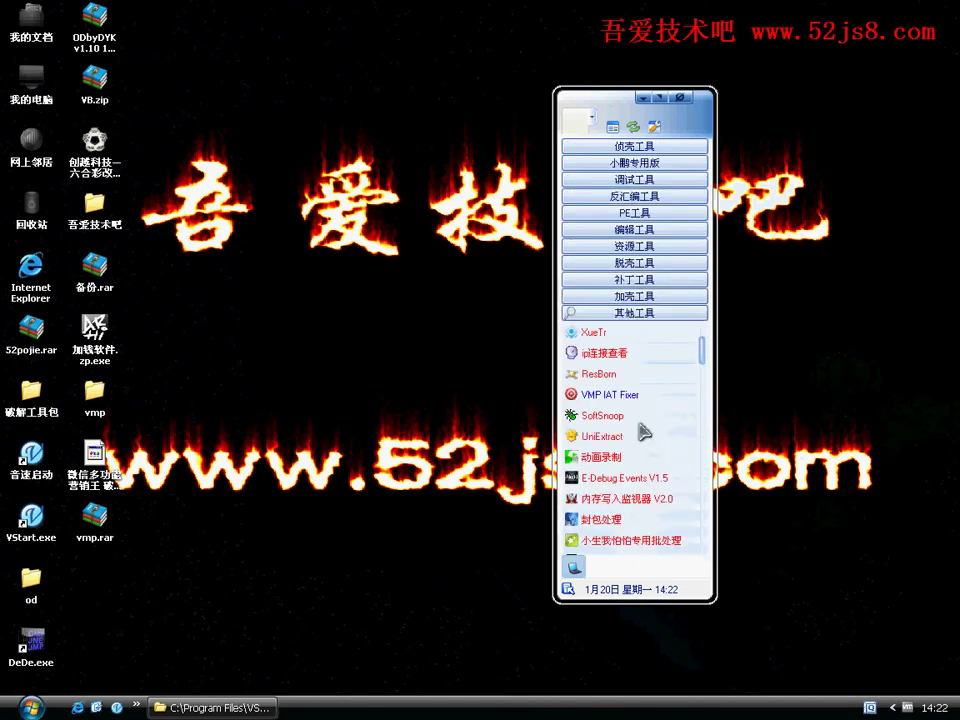
Look through the tools listed under 其他工具 and dock the launcher back at the screen's upper edge
scroll(641, 430, "down", 5)
scroll(643, 426, "up", 5)
mouse_move(628, 452)
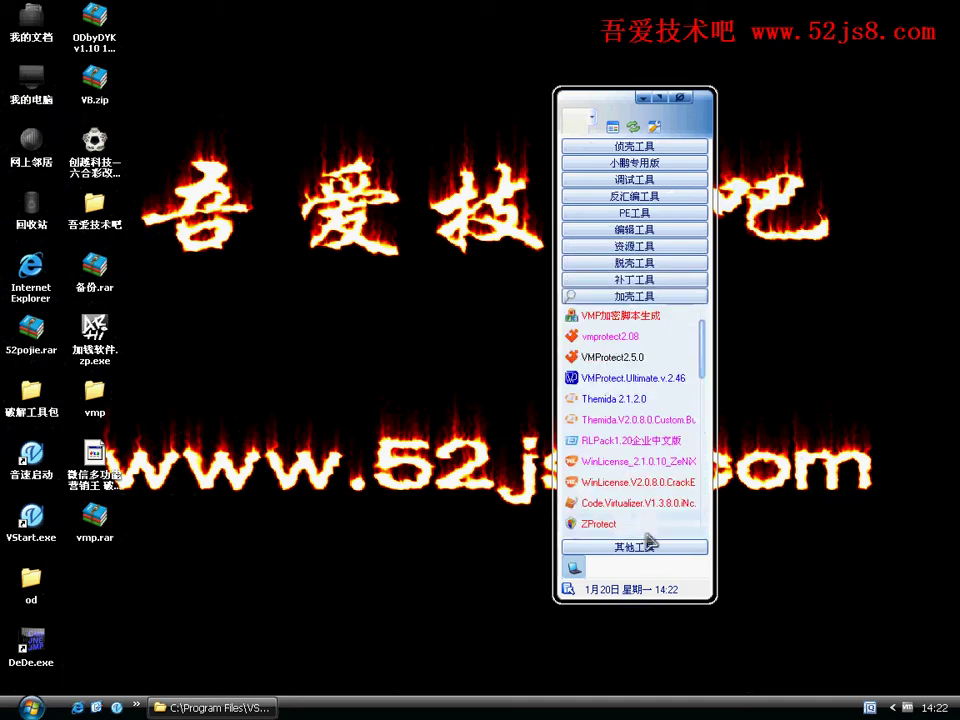
left_click_drag(614, 100, 630, 15)
left_click(644, 10)
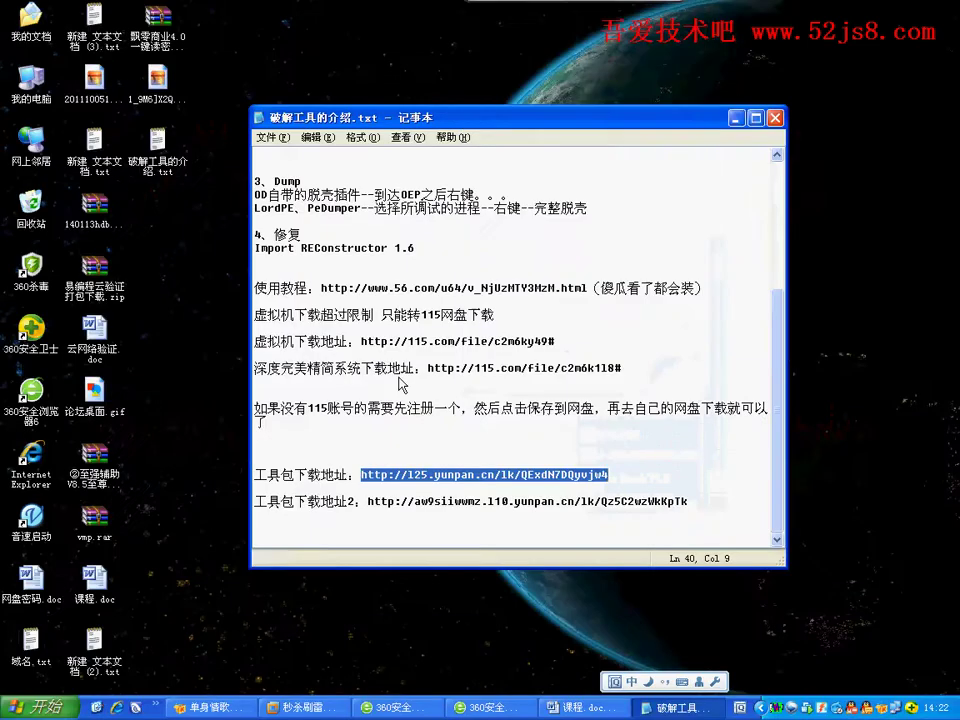
Switch to 360 browser, open the copied toolkit address in a new tab, and examine the size of 破解工具包.rar
left_click(405, 707)
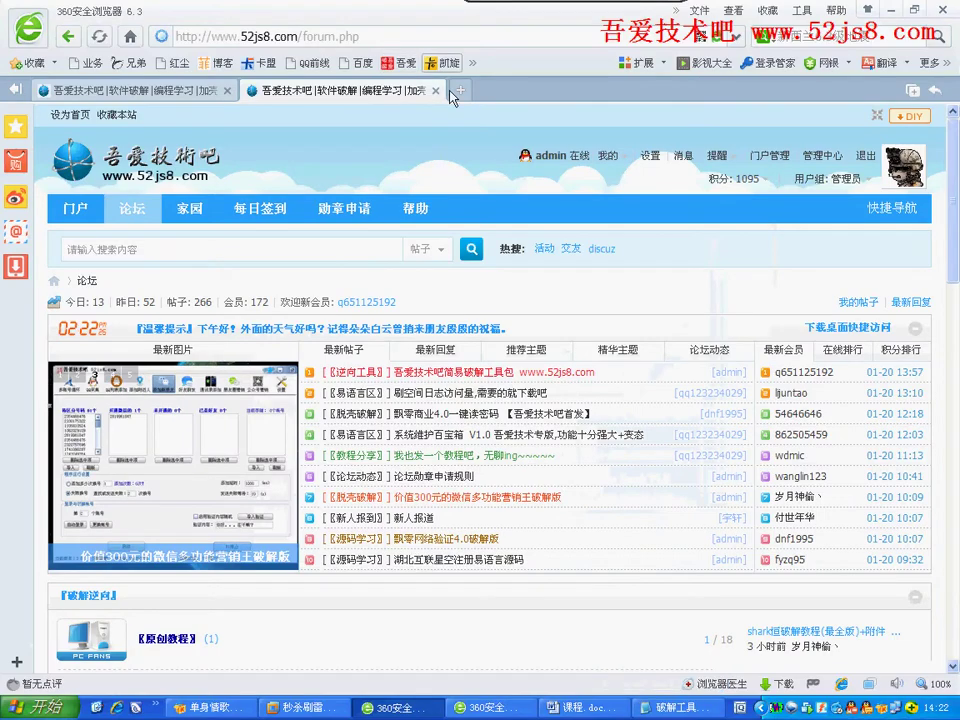
left_click(470, 92)
key("ctrl+v")
key("Return")
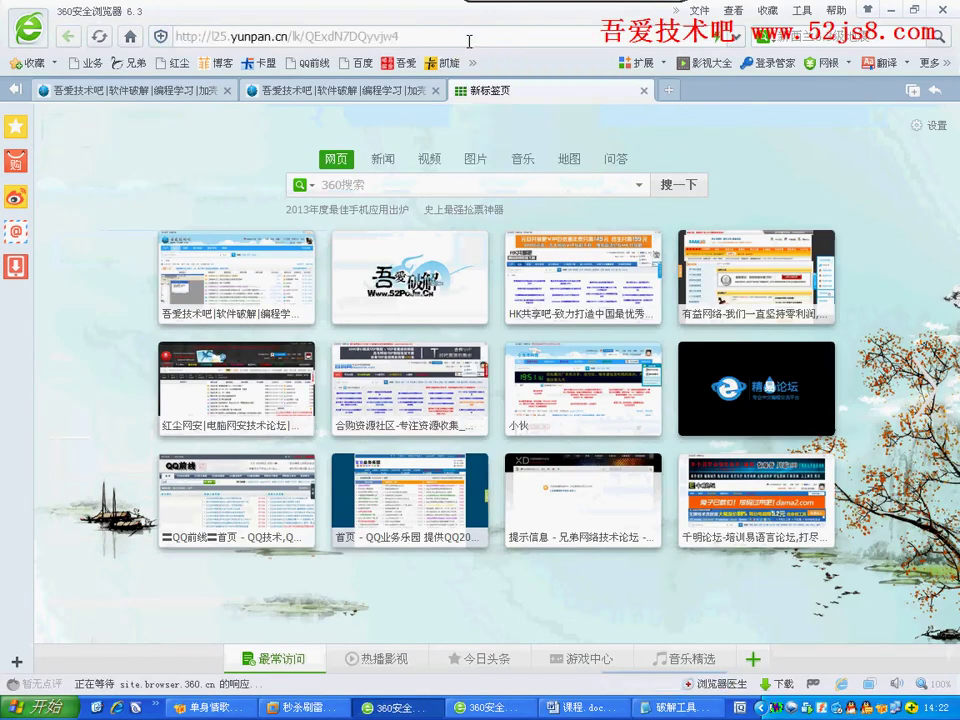
key("alt+Tab")
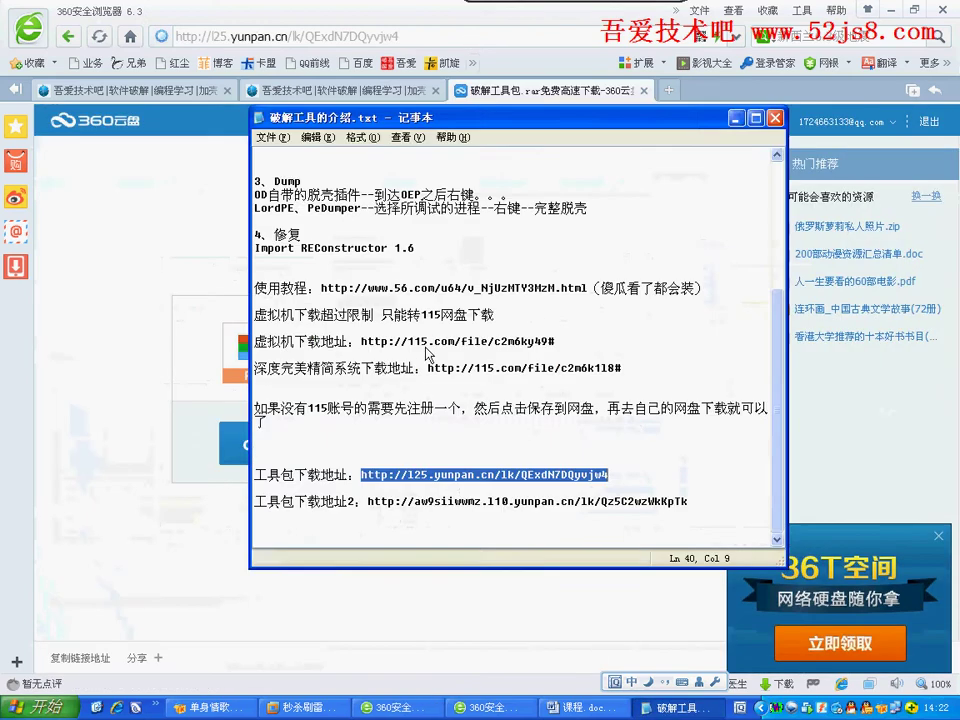
key("alt+Tab")
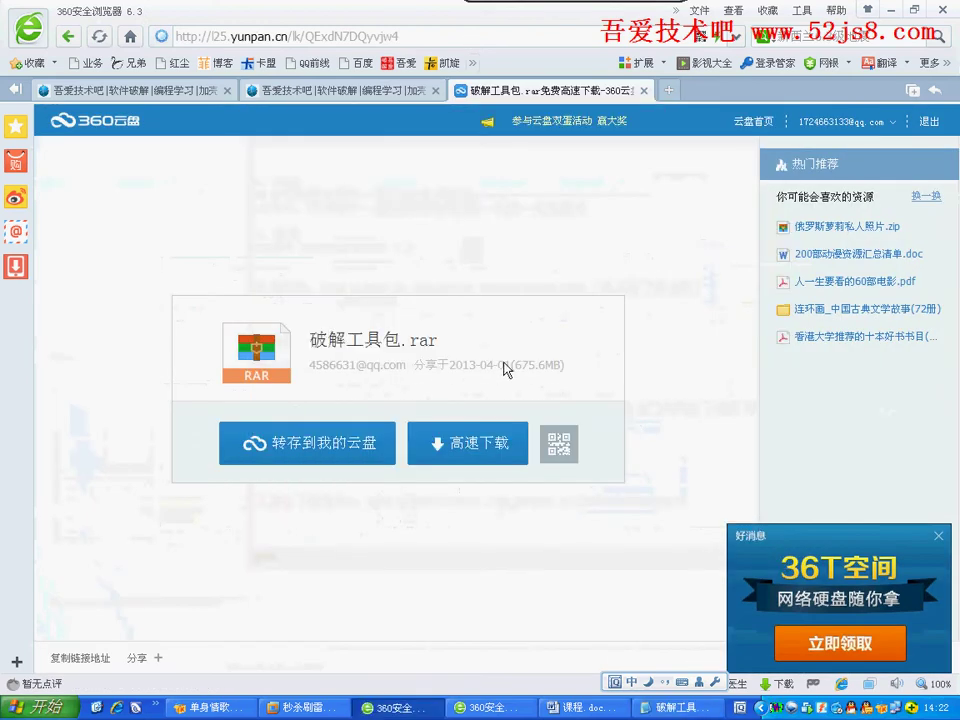
left_click_drag(504, 364, 572, 362)
left_click(720, 147)
Copy the second toolkit download address from the text file and load it in the current browser tab
key("alt+Tab")
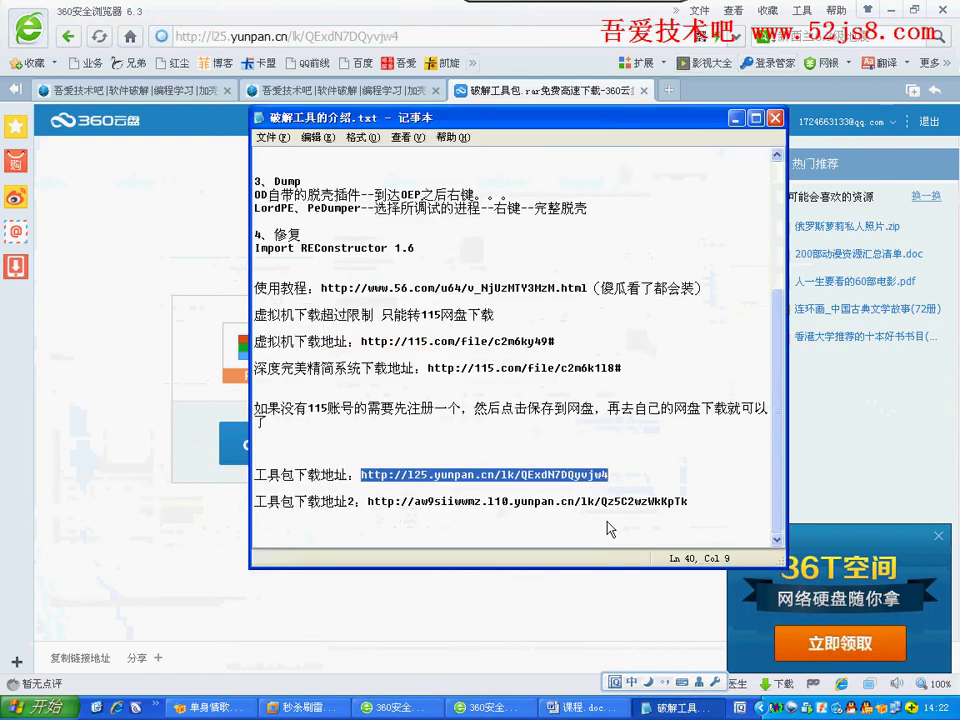
left_click_drag(698, 502, 376, 504)
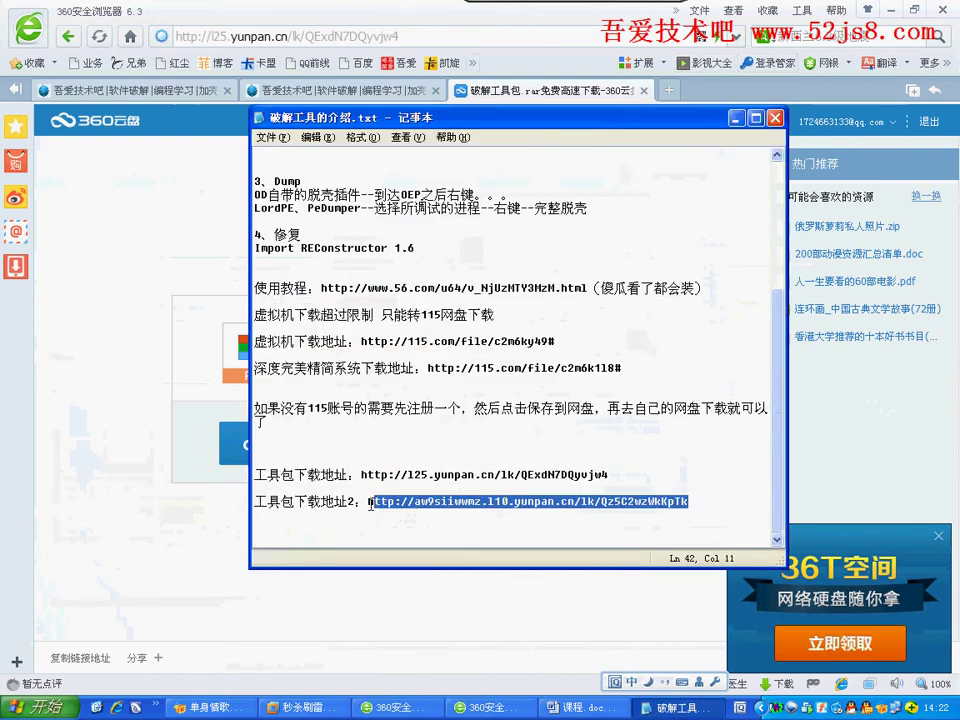
right_click(369, 503)
left_click(407, 544)
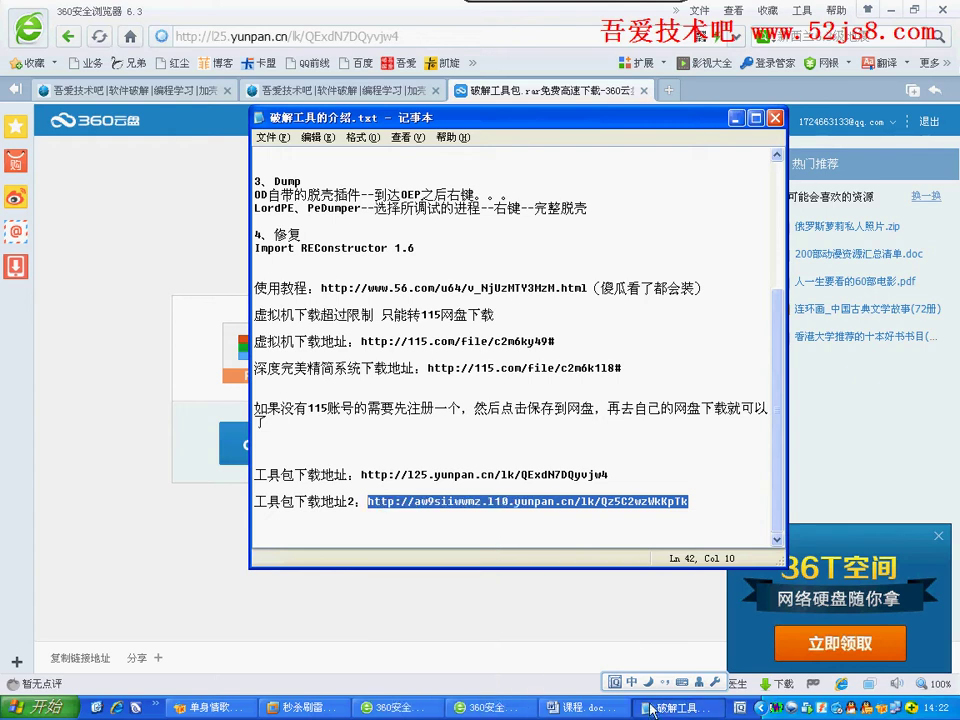
key("alt+Tab")
left_click(478, 39)
right_click(476, 38)
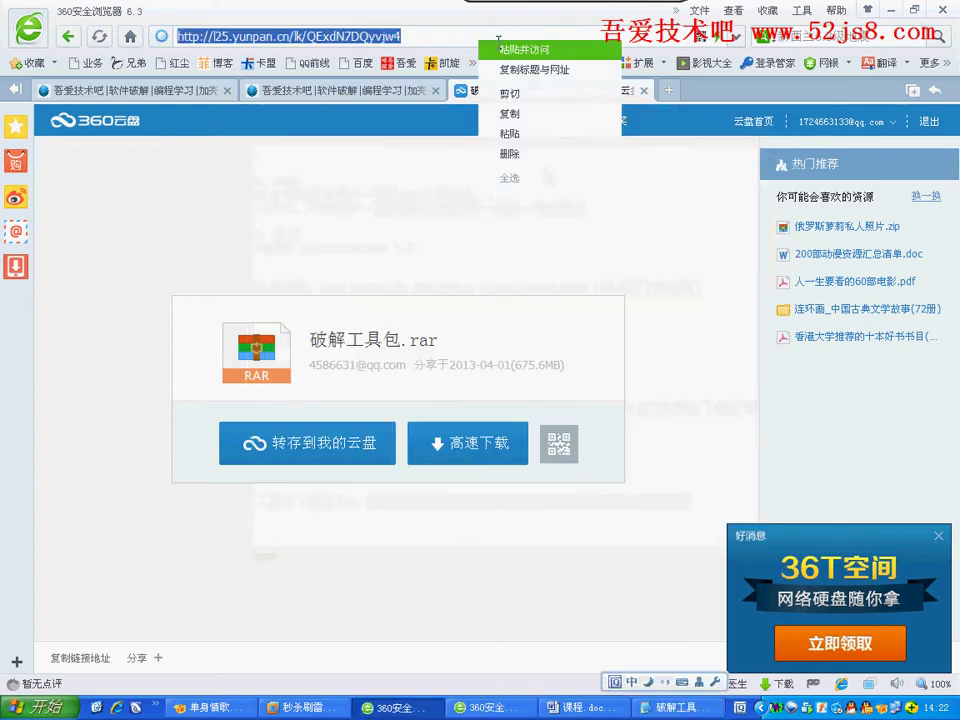
left_click(514, 47)
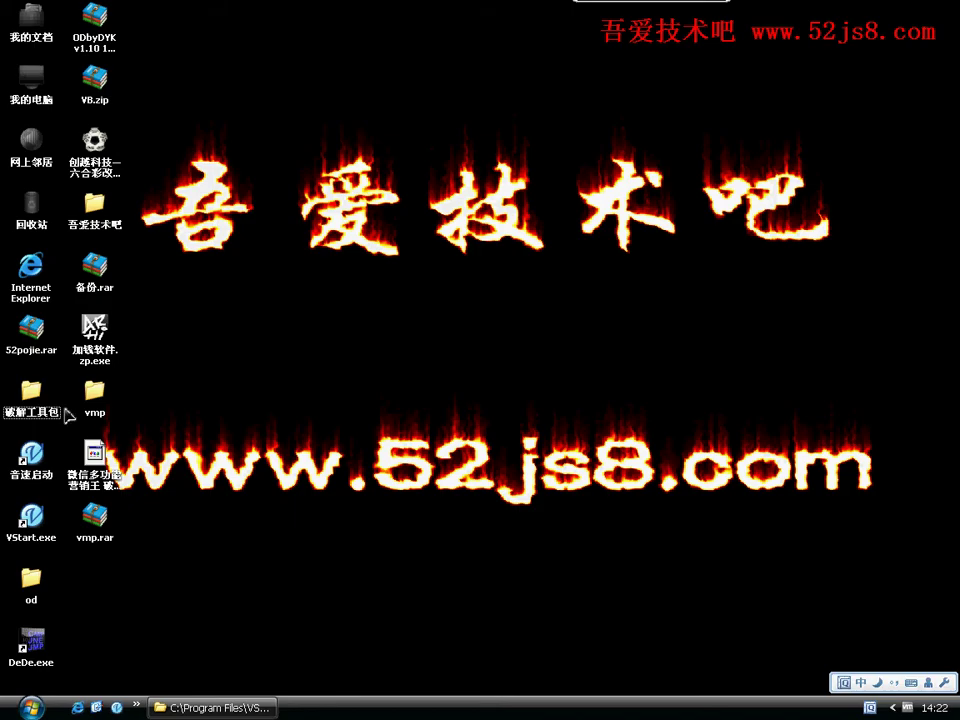
In the virtual machine, inspect the 破解工具包 folder and launch 吾爱技术吧破解工具包.exe from the 吾爱技术吧 folder
double_click(58, 411)
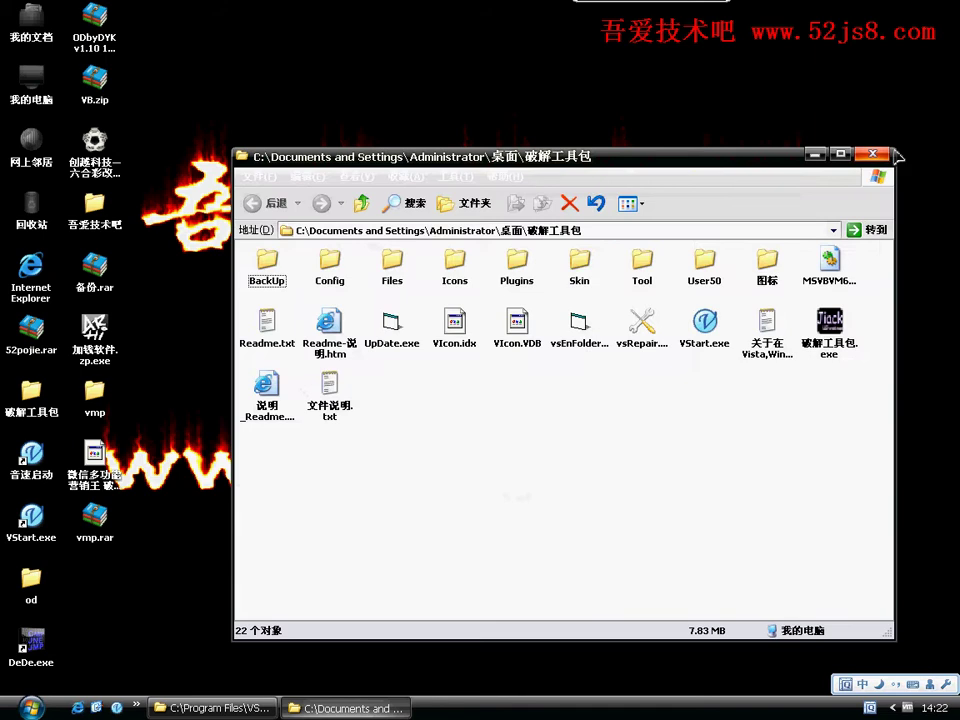
left_click(880, 155)
double_click(96, 205)
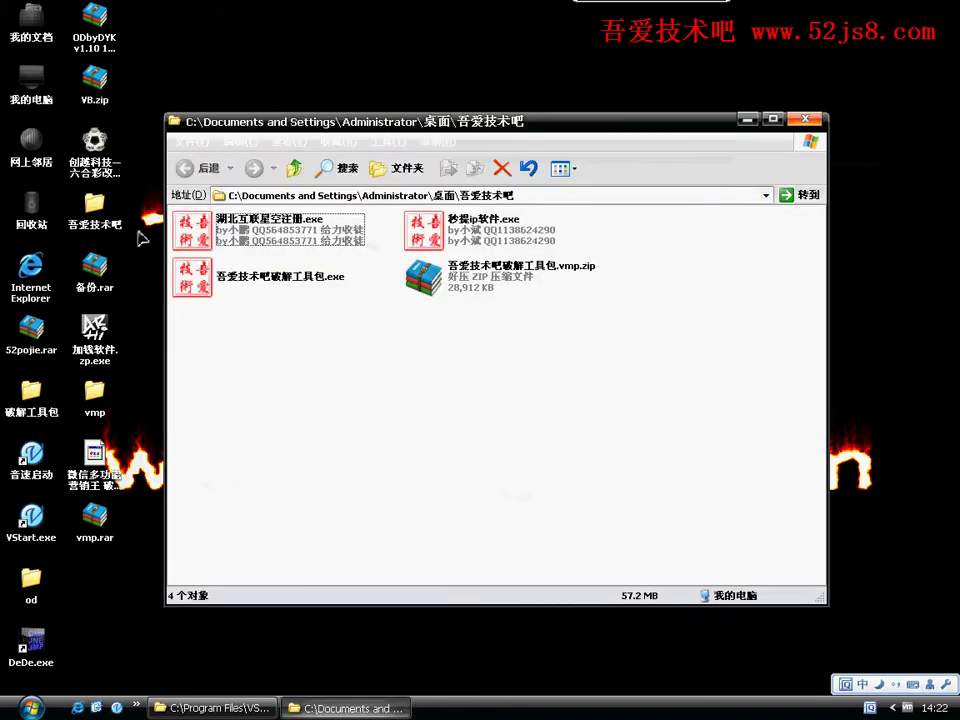
double_click(193, 280)
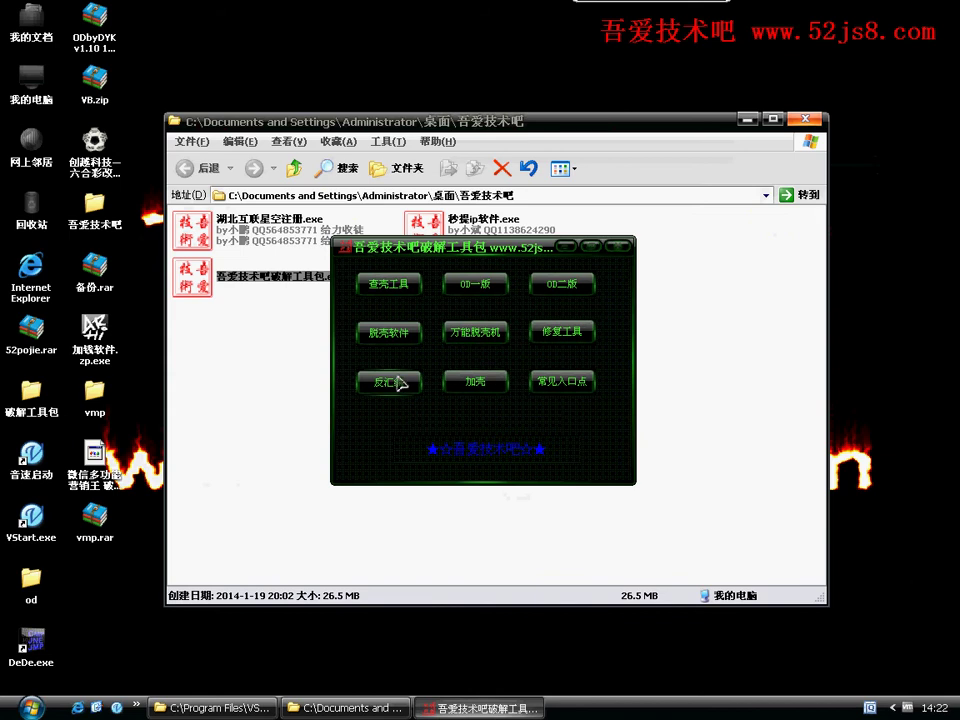
Open the toolkit's 查壳工具 to view PEiD, and close PEiD, the toolkit and its folder
left_click_drag(462, 242, 481, 262)
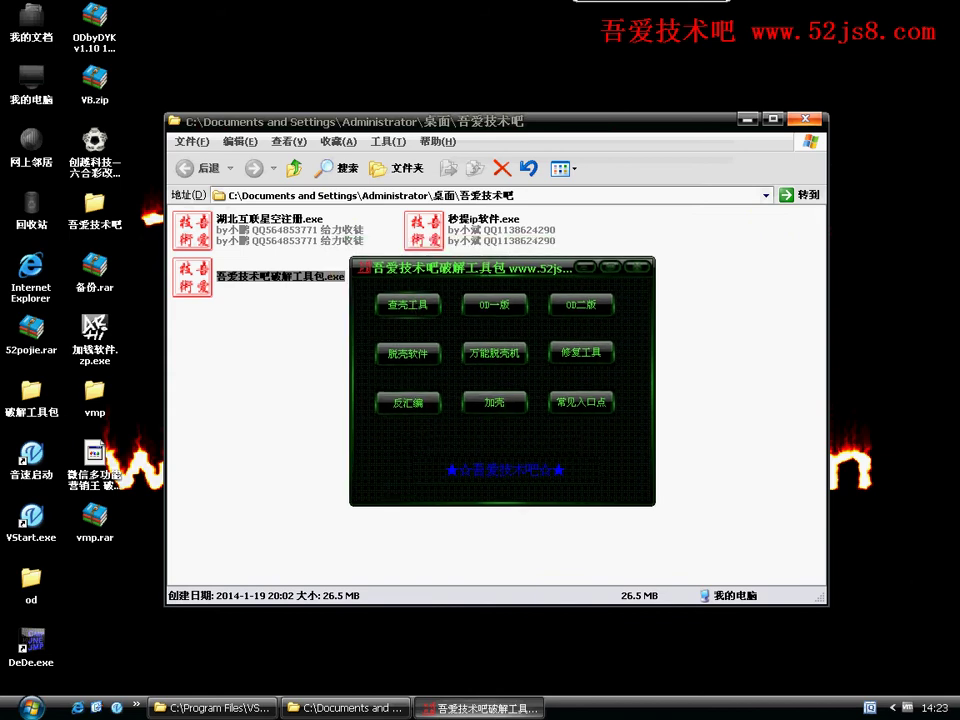
left_click(407, 305)
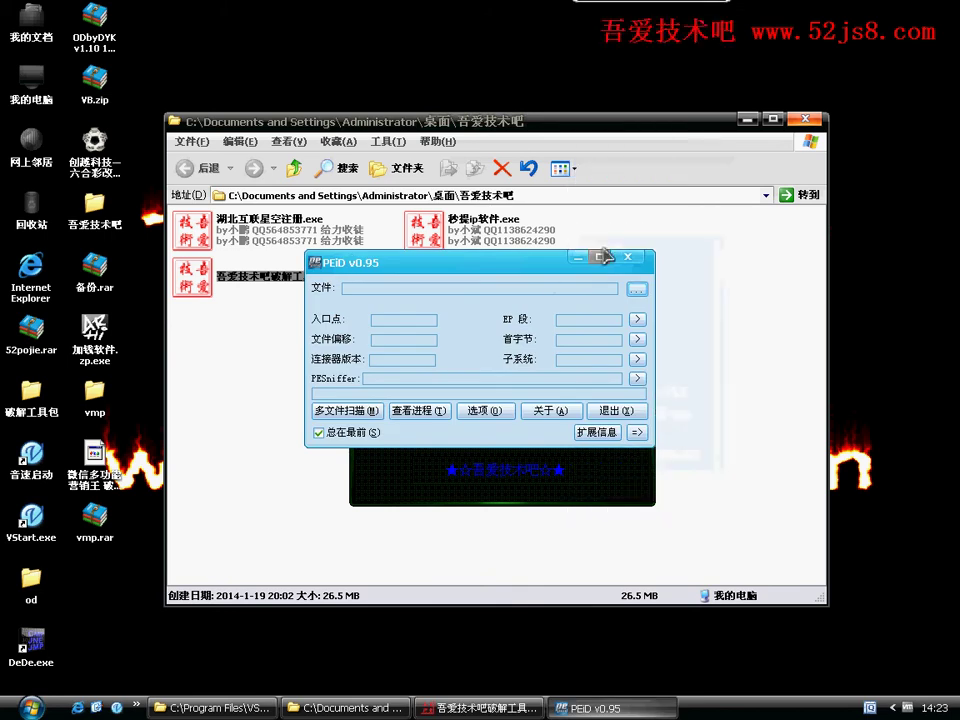
left_click(633, 260)
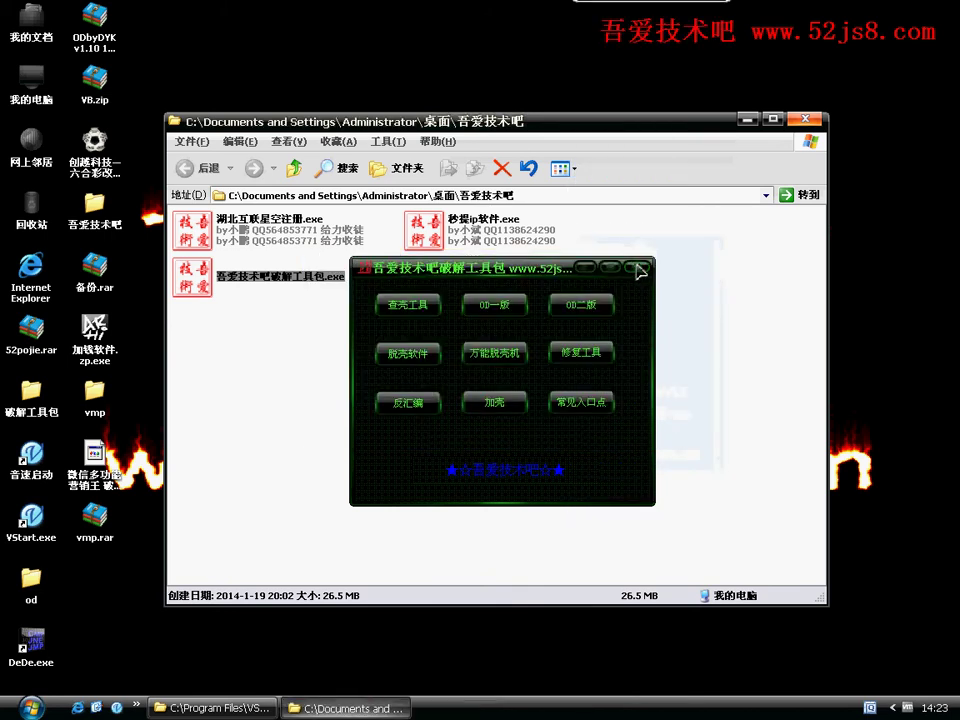
left_click(638, 268)
left_click(805, 119)
Glance at the docked tool launcher and reopen the 吾爱技术吧 folder to point out 吾爱技术吧破解工具包.exe
mouse_move(660, 10)
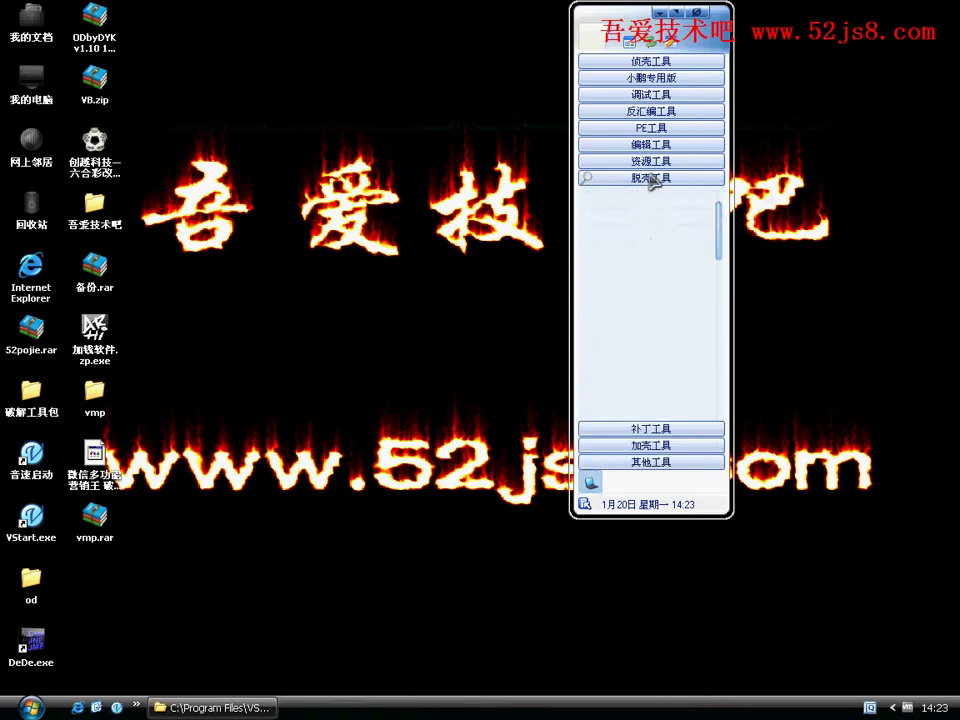
mouse_move(672, 87)
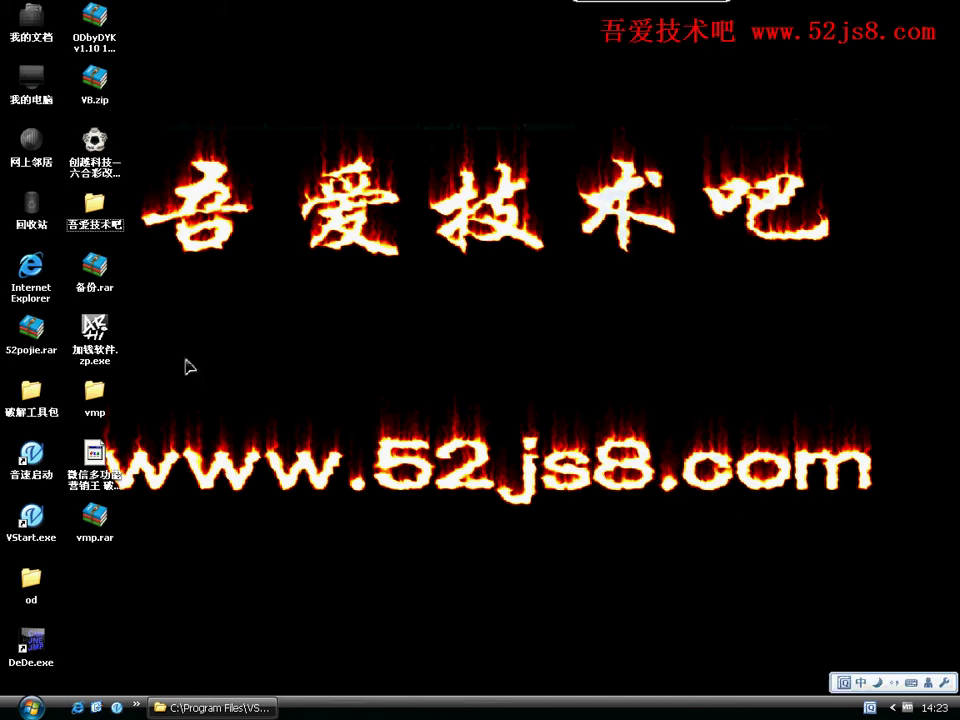
double_click(94, 210)
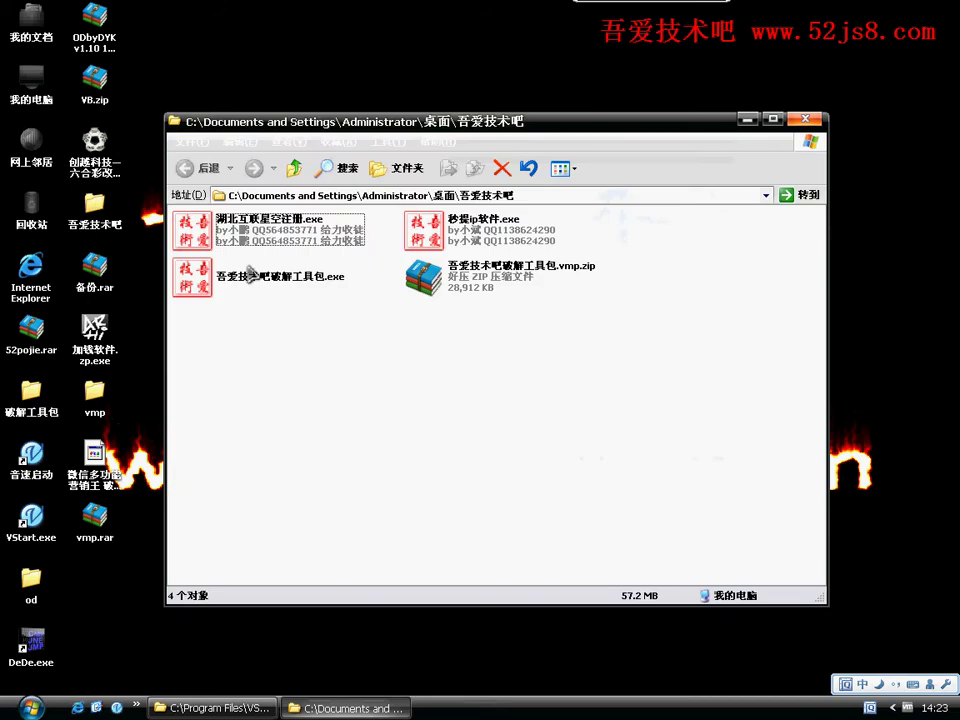
left_click(278, 276)
left_click(319, 321)
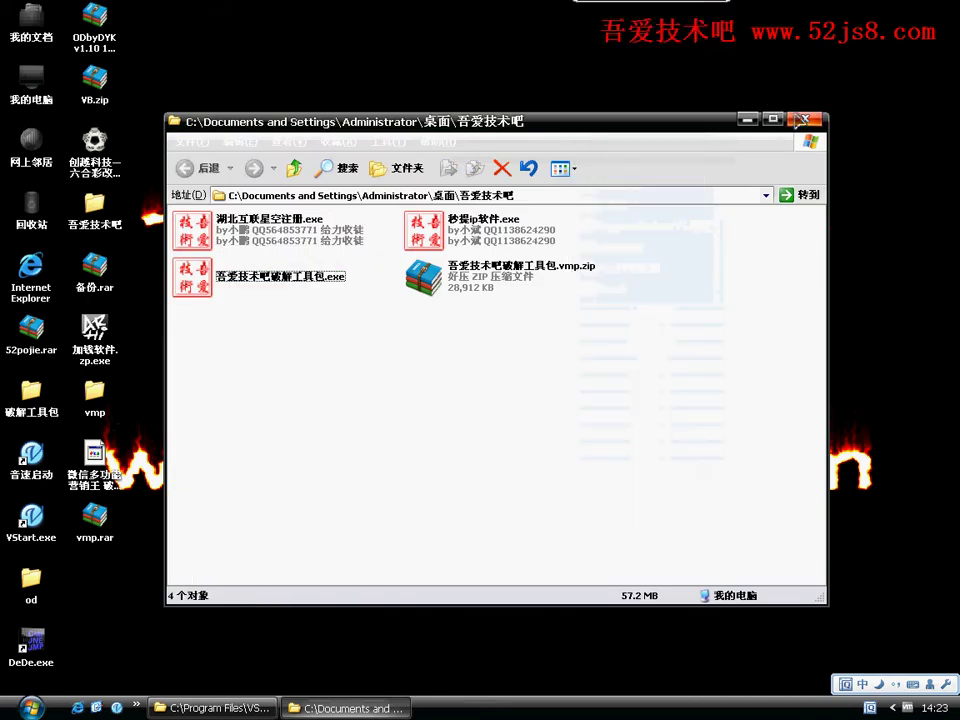
Close the 吾爱技术吧 folder in the virtual machine and the toolkit download page in the host browser
key("alt+F4")
mouse_move(630, 4)
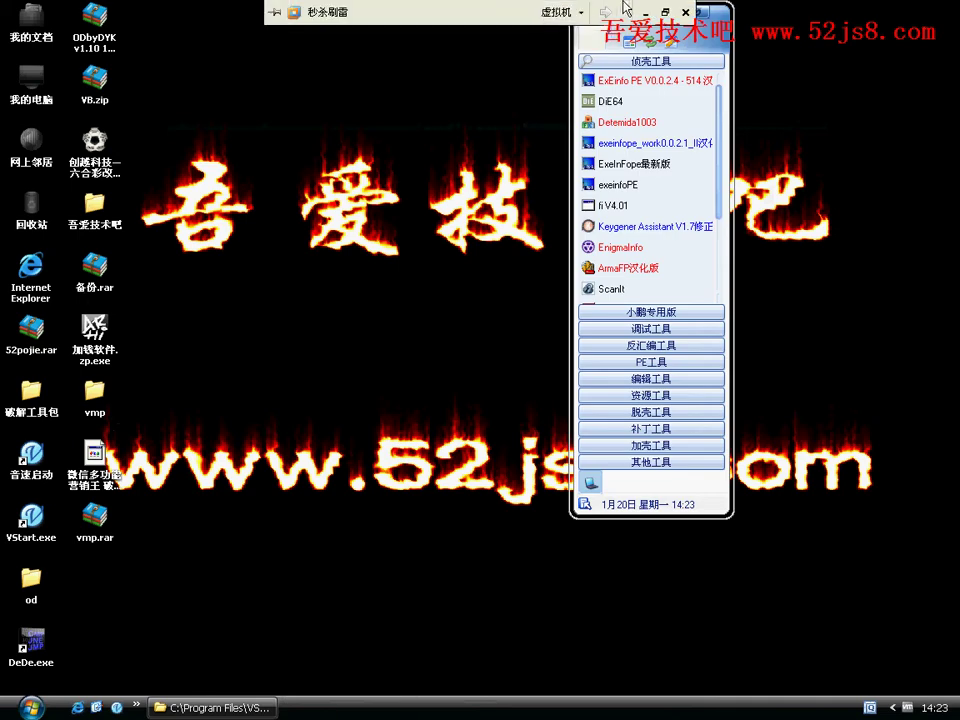
left_click(636, 8)
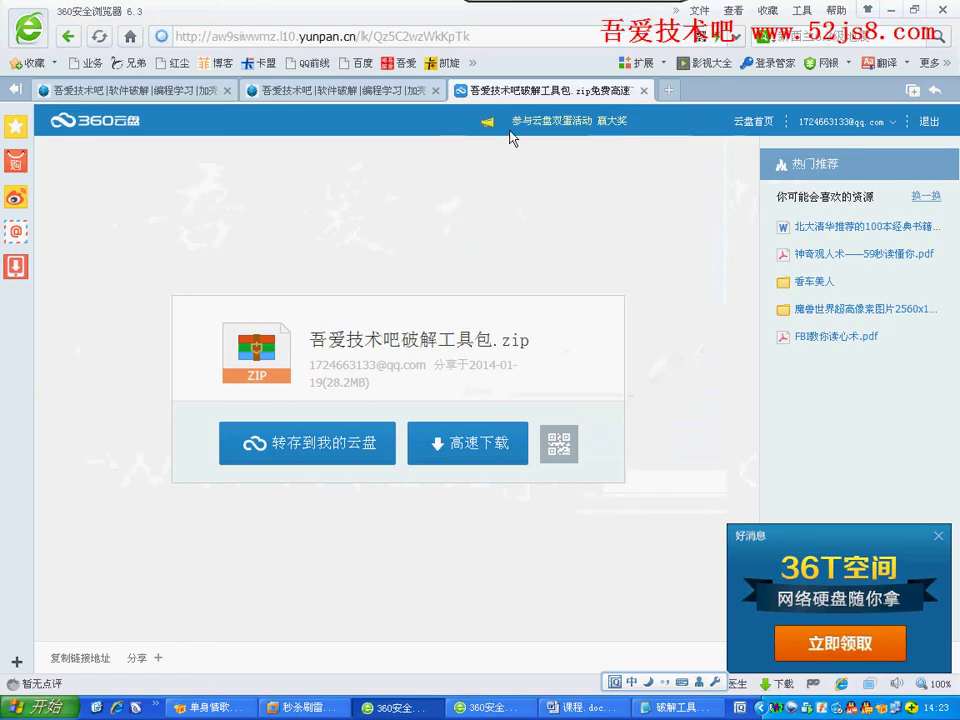
left_click(642, 90)
left_click(400, 707)
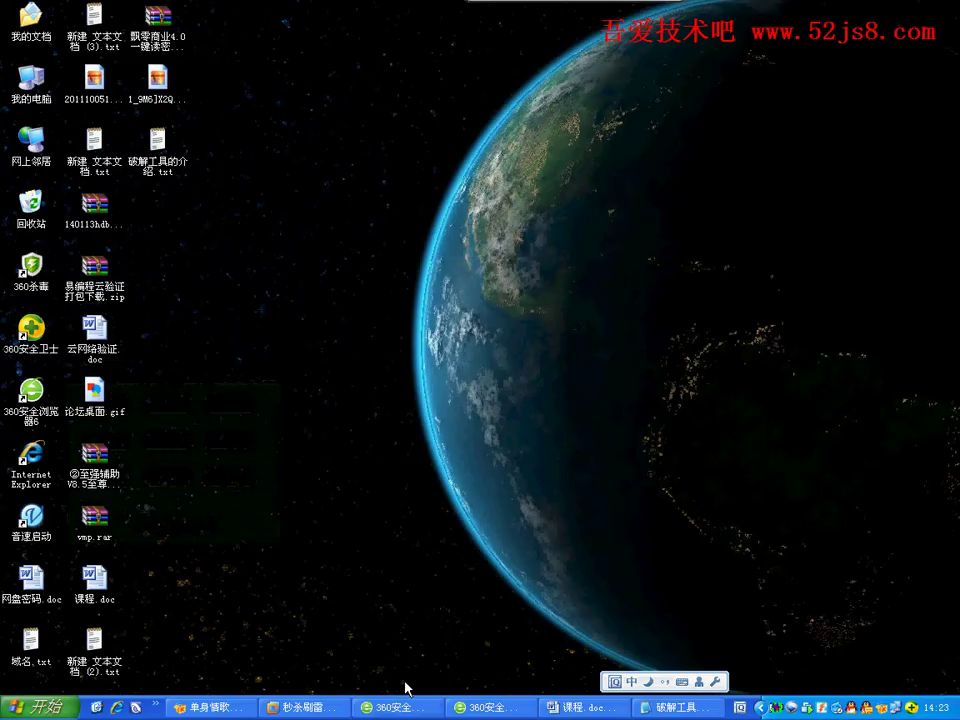
Review the download addresses in 破解工具的介绍.txt and the virtual machine's desktop, and return to the text file
left_click(471, 452)
left_click(660, 707)
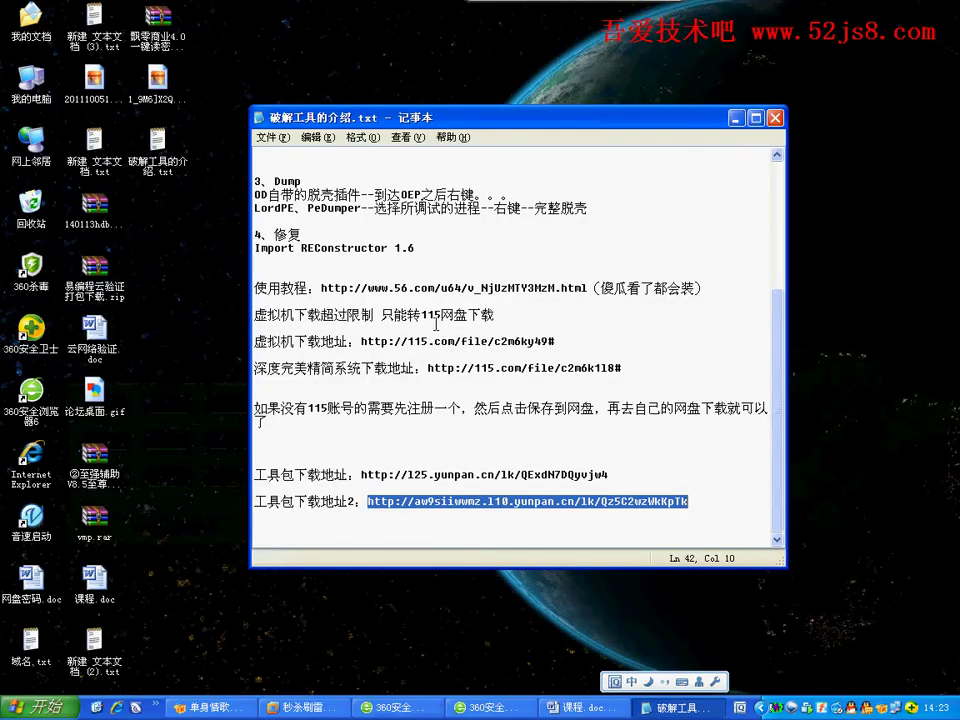
key("super+d")
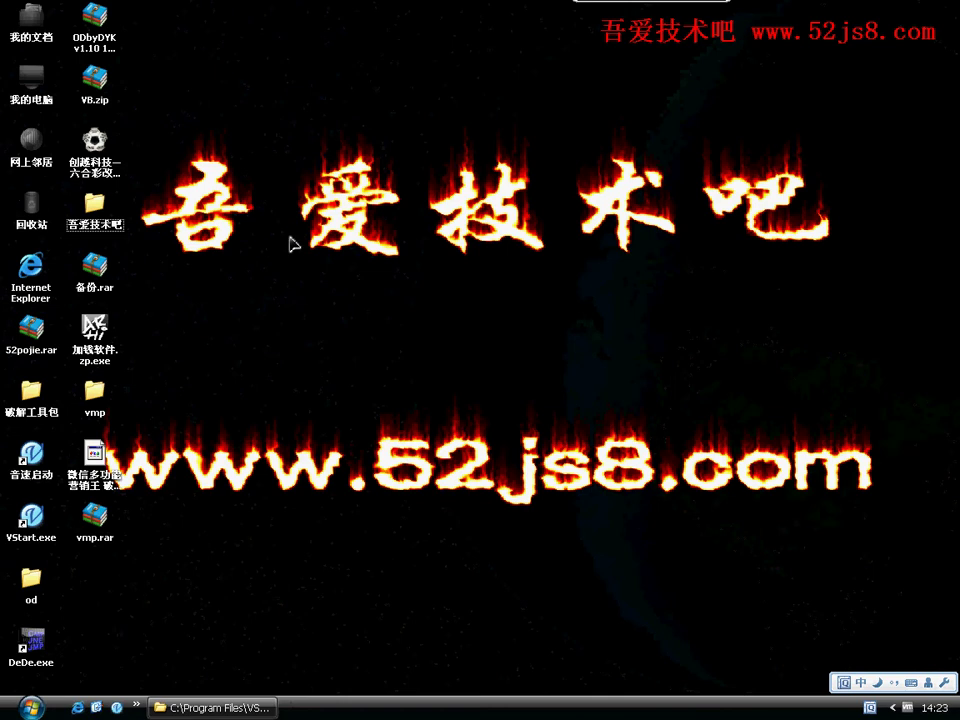
mouse_move(589, 6)
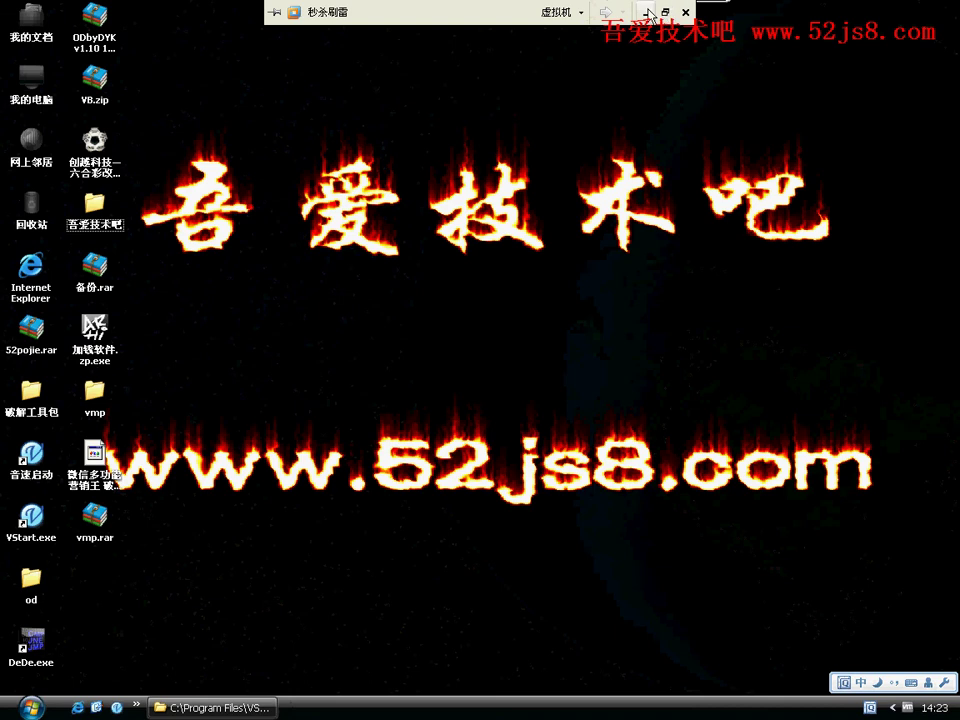
left_click(648, 12)
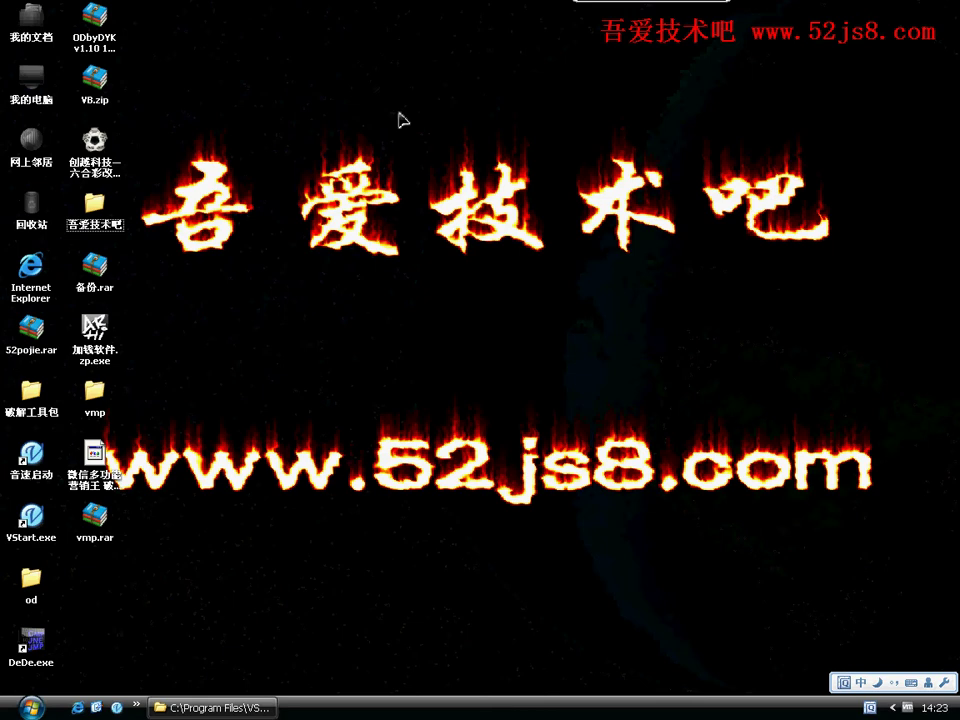
mouse_move(634, 20)
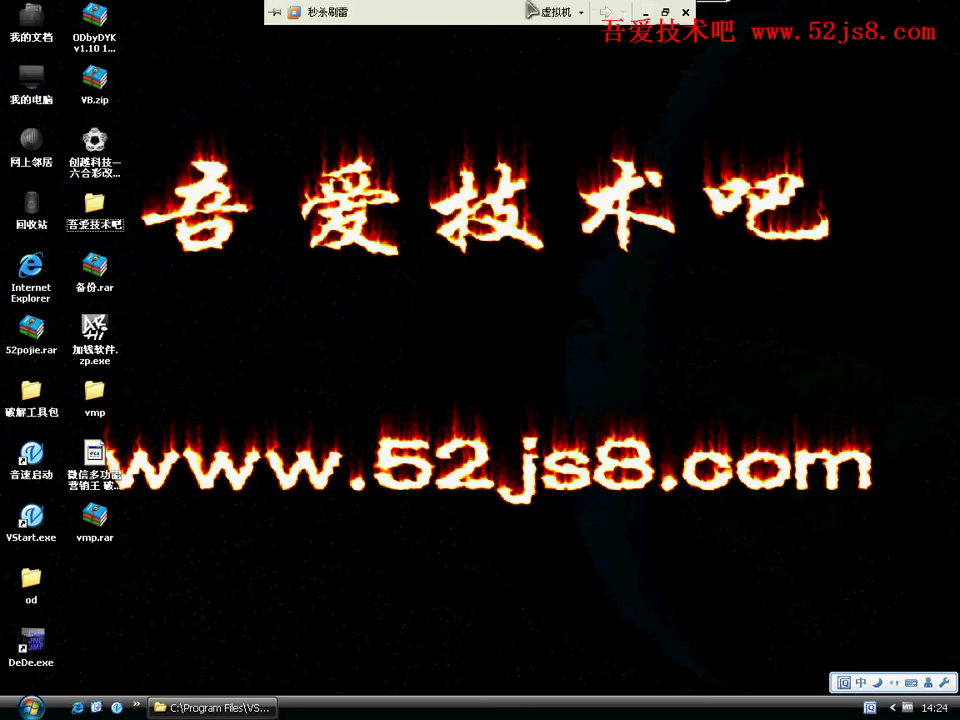
left_click(648, 13)
left_click(675, 707)
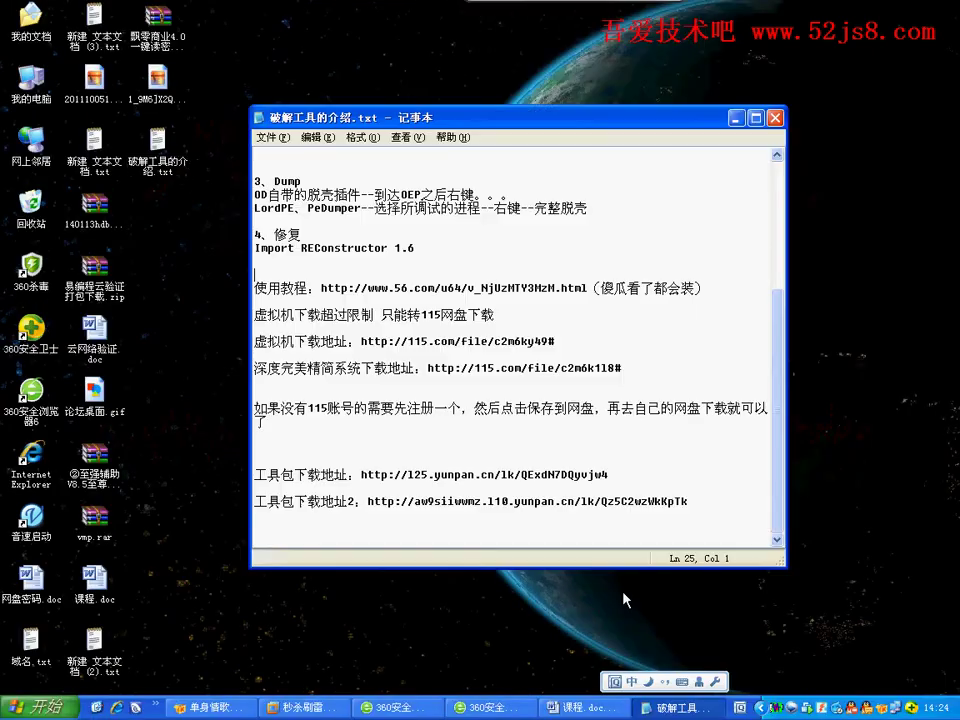
Copy the 使用教程 address from the text file and load it in the browser's 360导航 tab
scroll(481, 350, "up", 4)
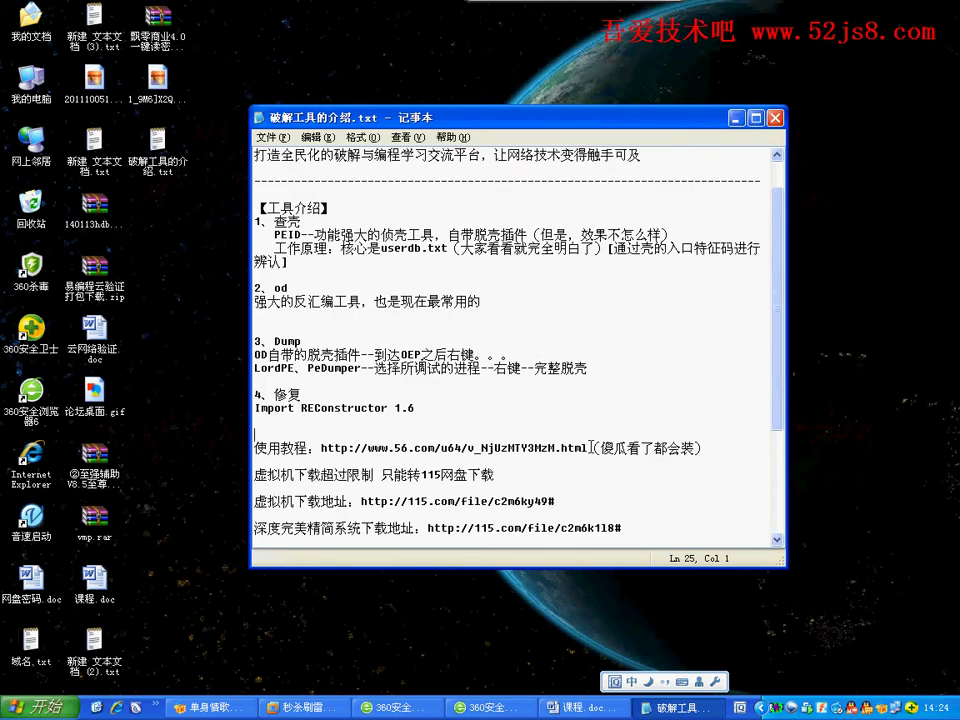
left_click_drag(589, 447, 318, 447)
right_click(316, 447)
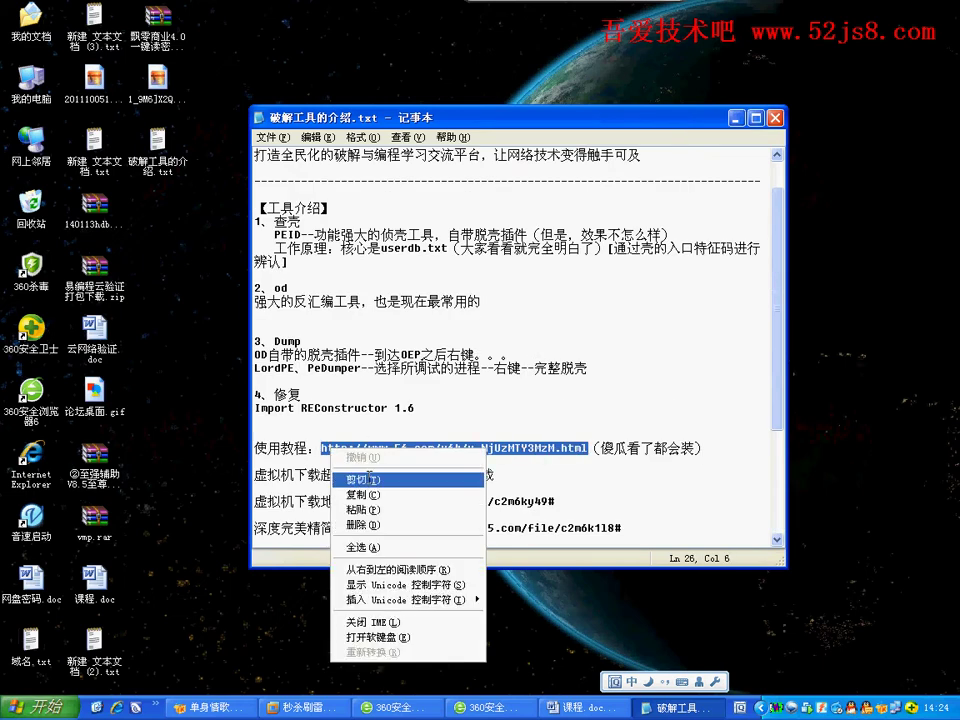
left_click(360, 495)
key("alt+Tab")
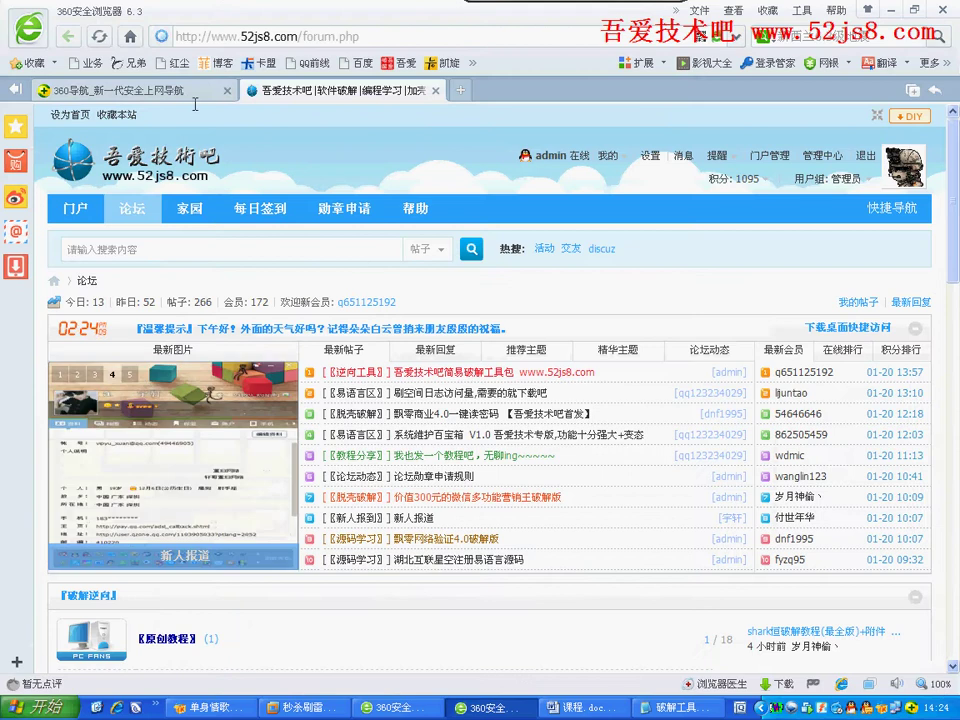
left_click(195, 90)
left_click(300, 37)
right_click(302, 40)
left_click(308, 48)
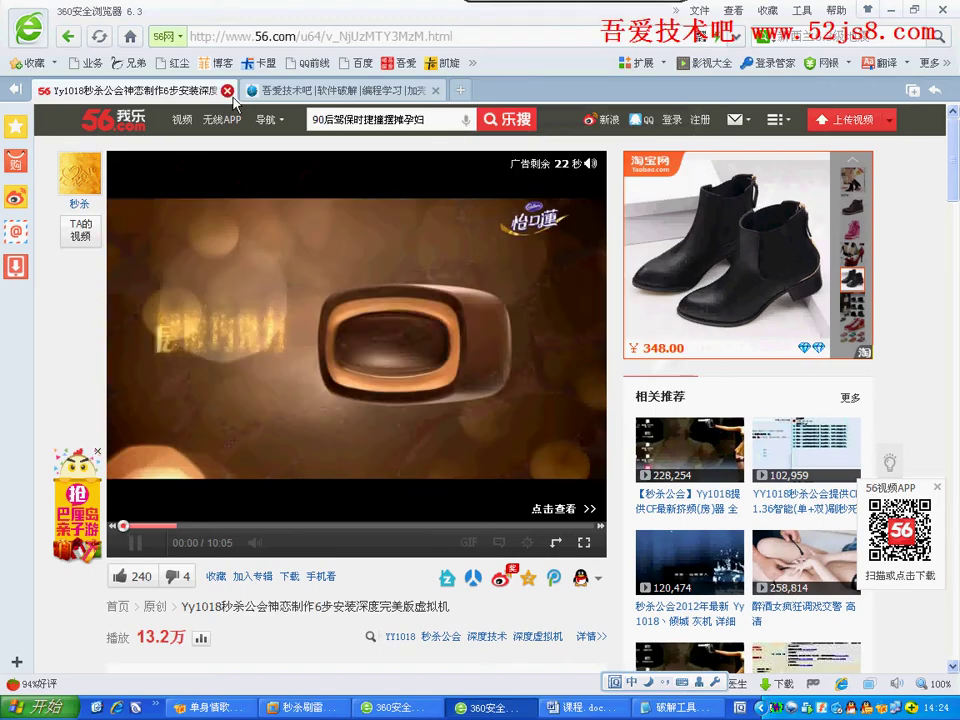
Close the 56.com tutorial video tab and return to the virtual machine
left_click(228, 91)
left_click(675, 707)
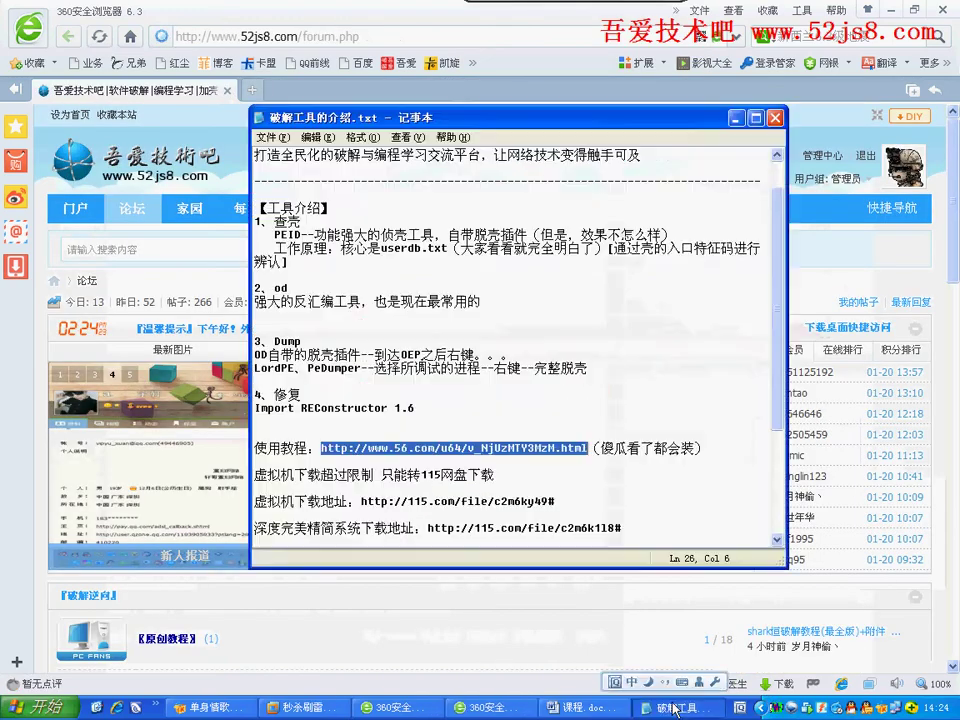
left_click(513, 596)
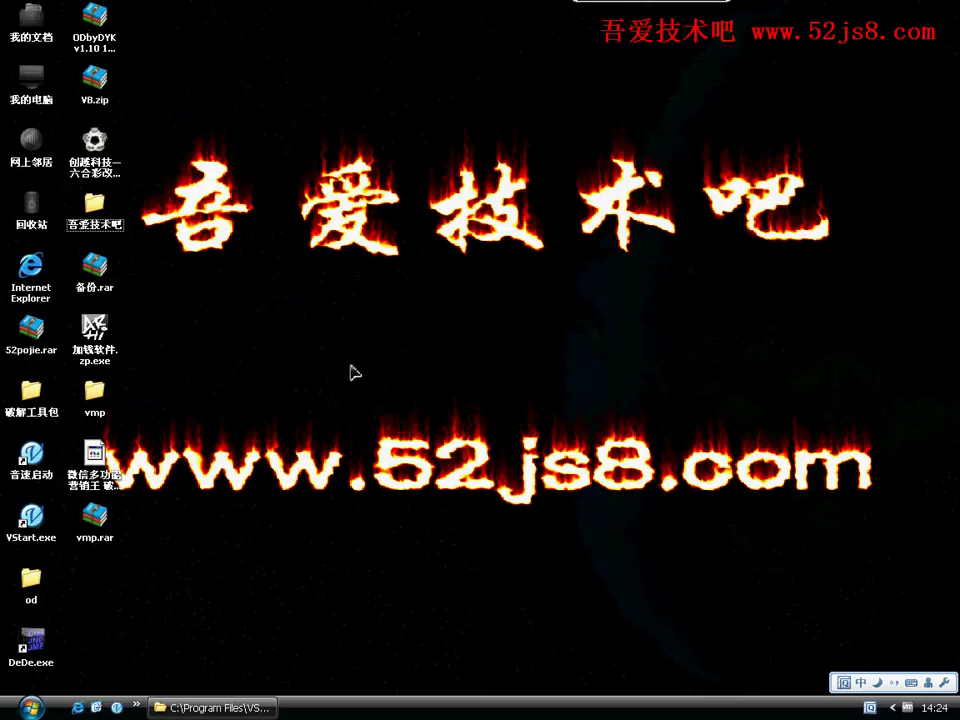
With the virtual machine windowed, try to copy 破解工具的介绍.txt into it from the host desktop, and restore full screen
mouse_move(705, 10)
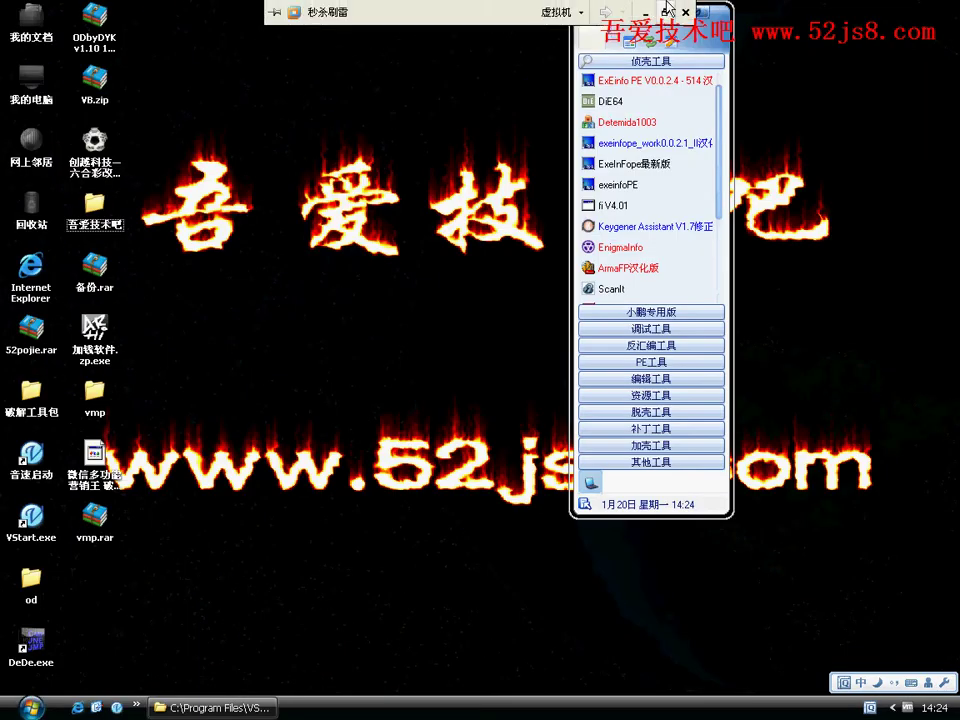
left_click(499, 9)
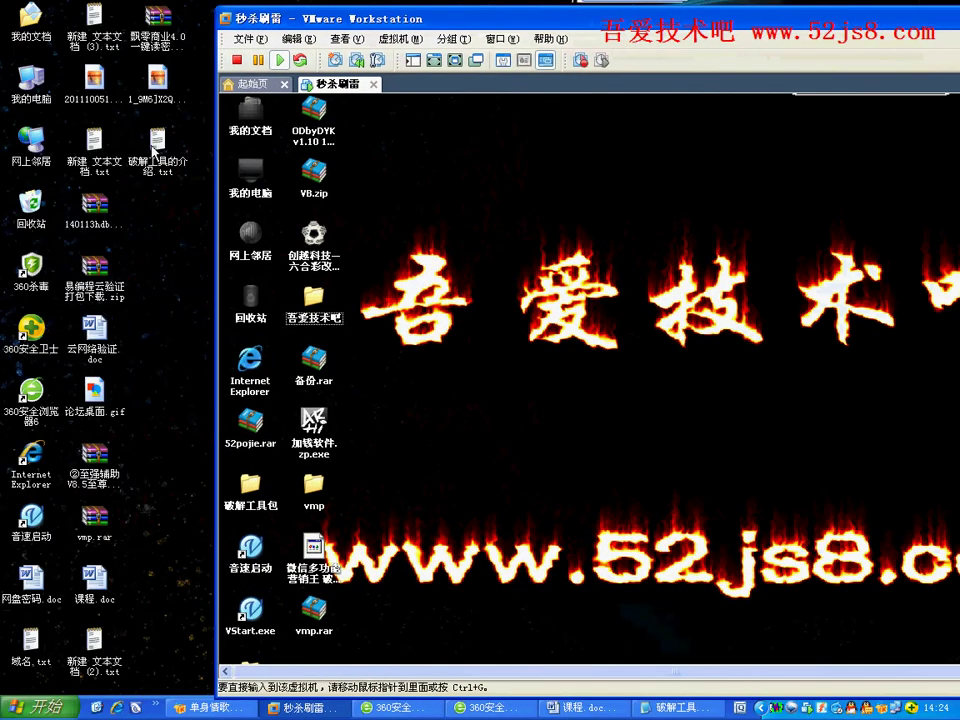
left_click_drag(133, 168, 168, 188)
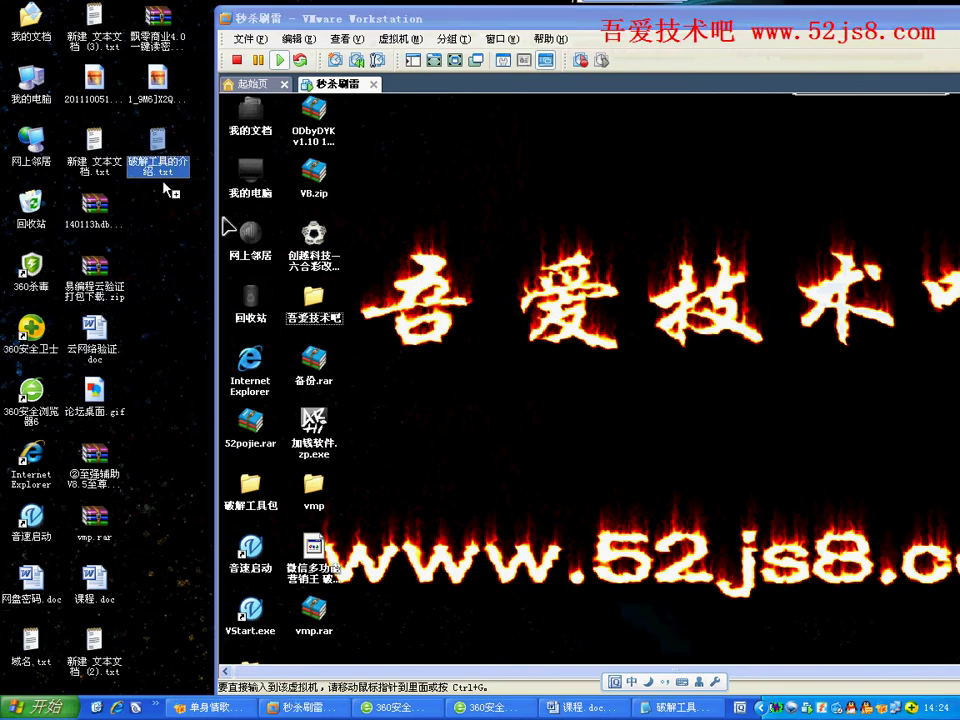
left_click(455, 60)
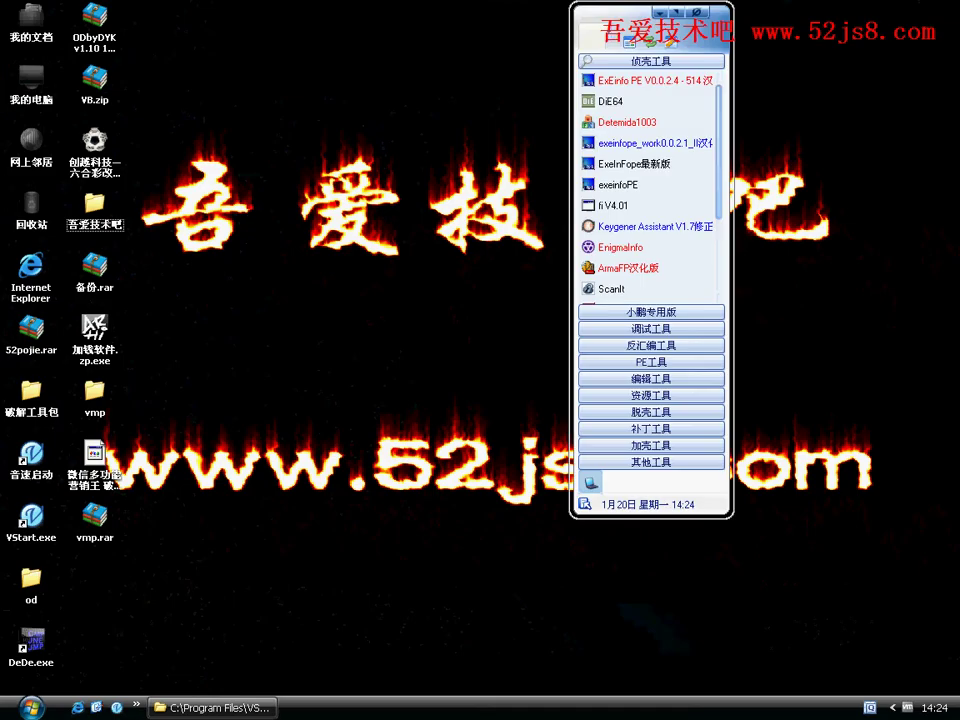
Copy the 虚拟机下载地址 link from the text file and load it in a new 360安全浏览器 window
left_click(642, 9)
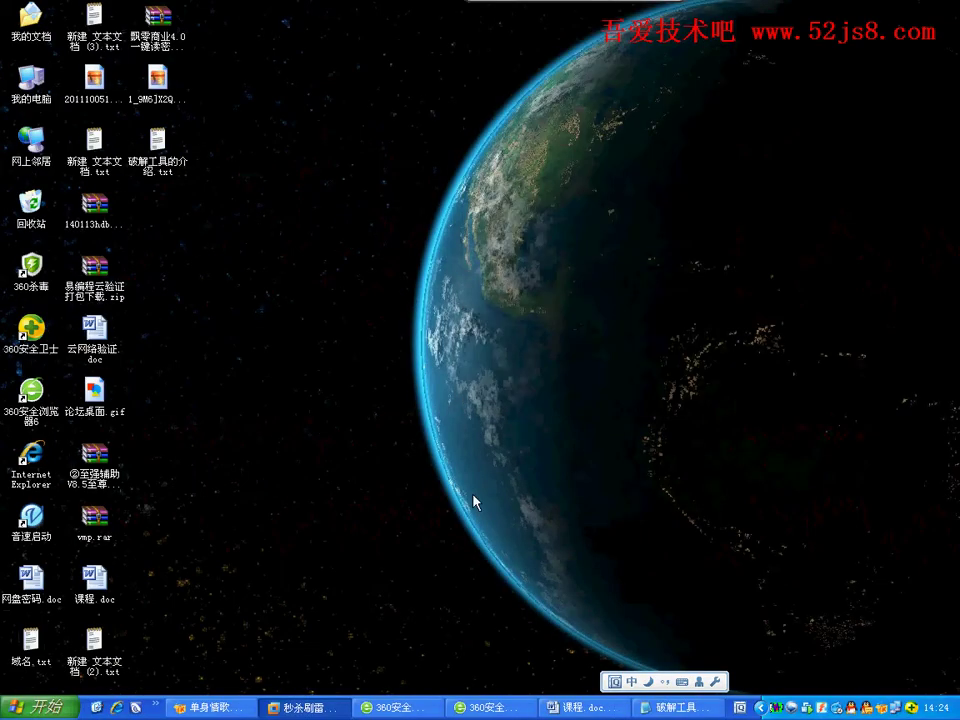
left_click(670, 707)
scroll(536, 484, "down", 2)
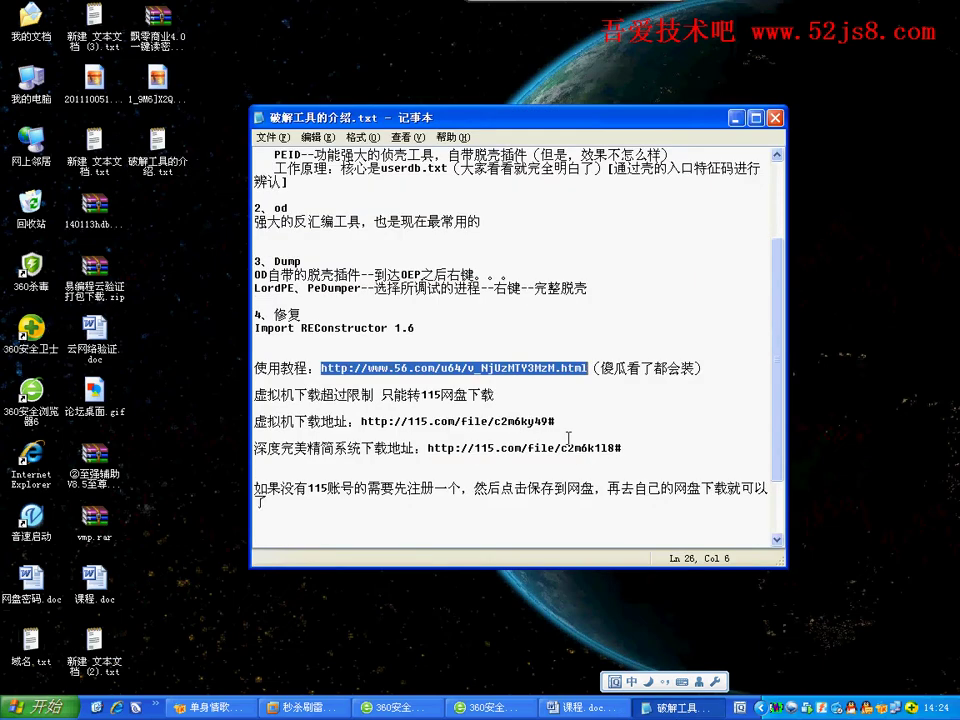
left_click(489, 421)
left_click_drag(556, 421, 351, 414)
right_click(384, 436)
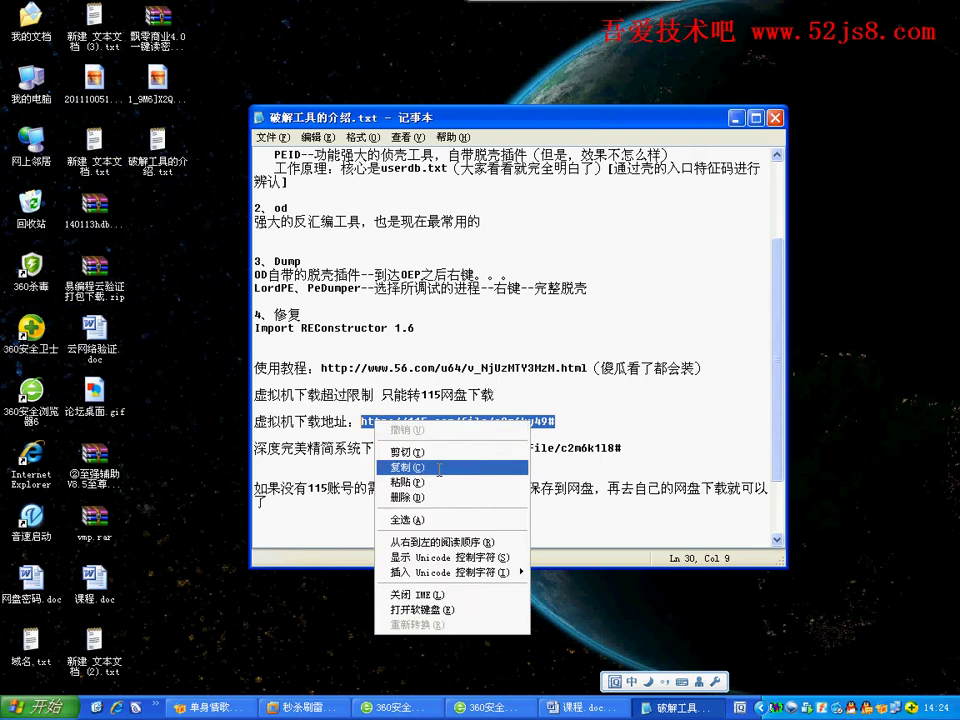
left_click(416, 465)
double_click(63, 408)
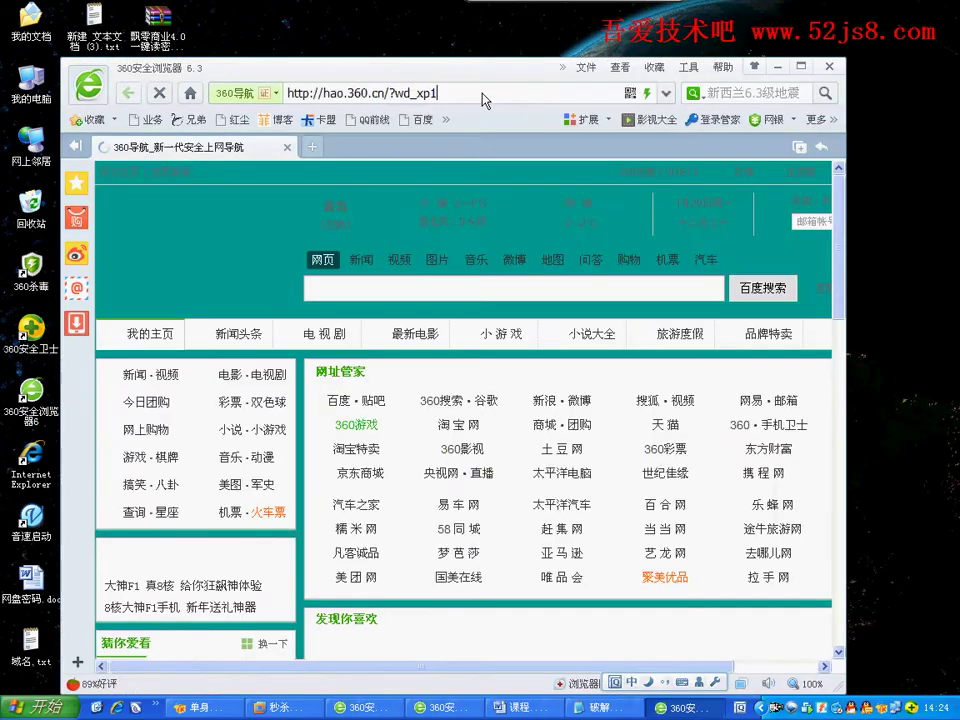
right_click(484, 100)
left_click(520, 104)
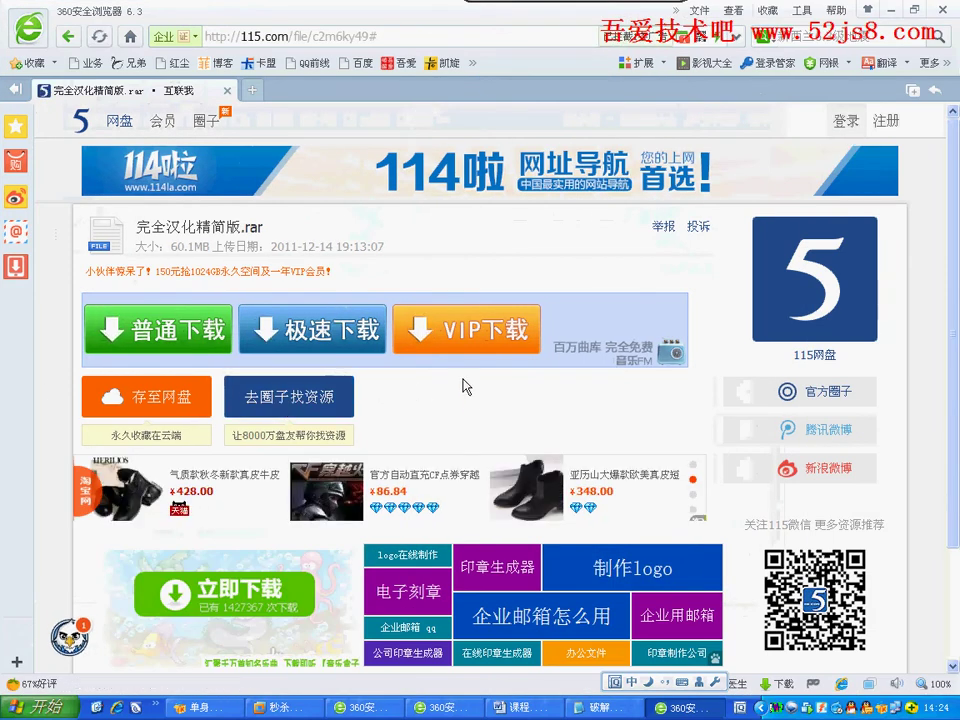
View the 115网盘 registration page with its phone and e-mail sign-up options, and return to the file's download page
left_click(889, 125)
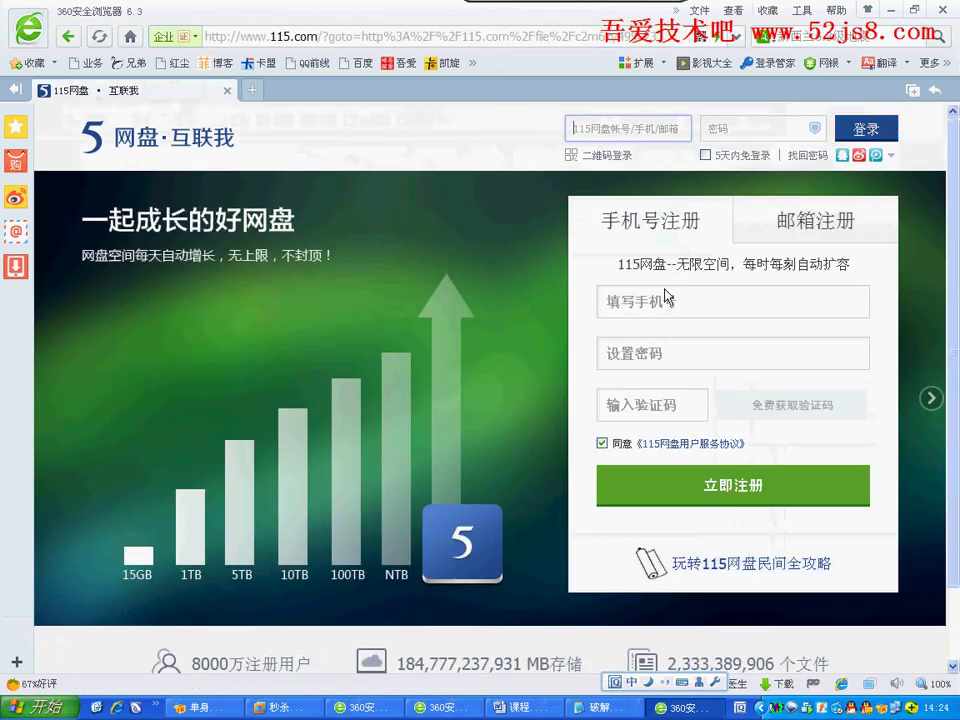
left_click(660, 306)
left_click(648, 360)
left_click(648, 400)
left_click(693, 310)
left_click(787, 220)
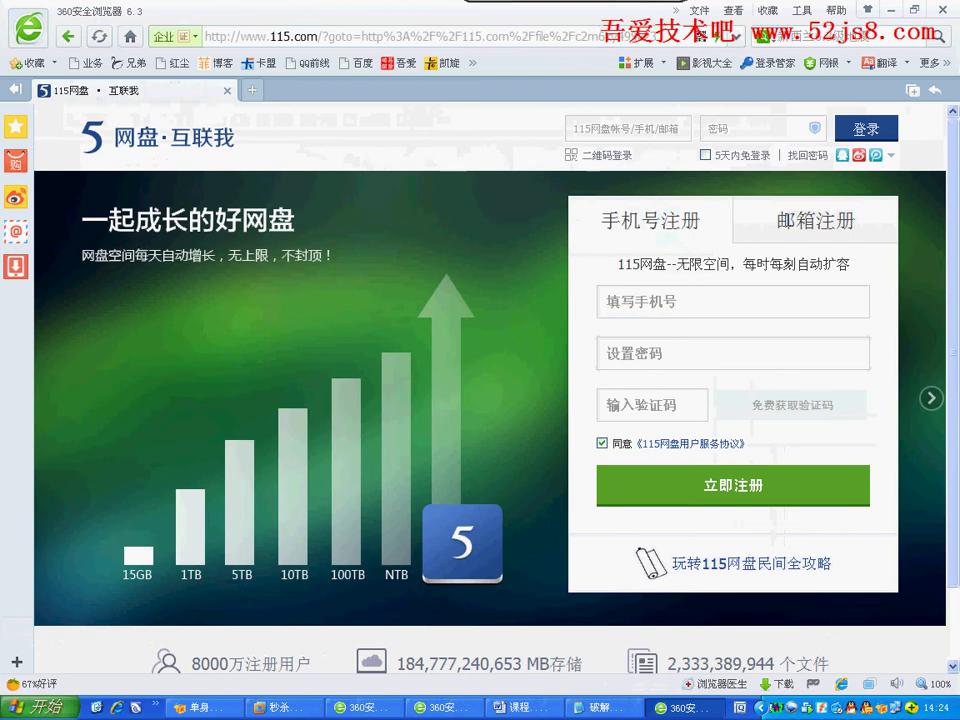
left_click(815, 220)
left_click(68, 36)
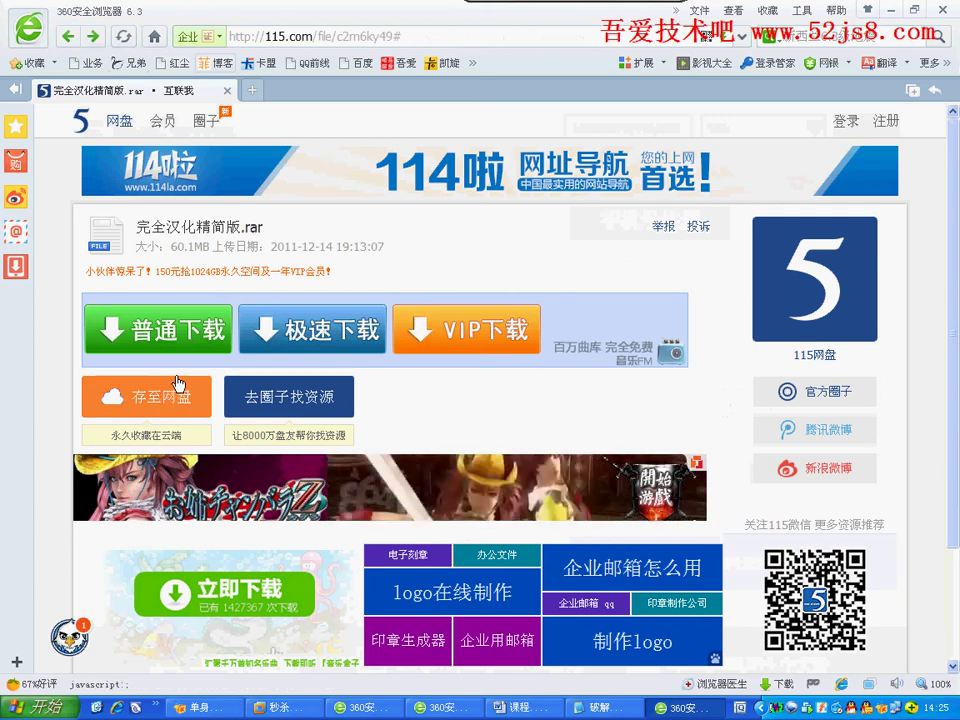
Point out the size and upload date of 完全汉化精简版.rar, and minimise the browser to return to the text file
left_click_drag(148, 247, 302, 246)
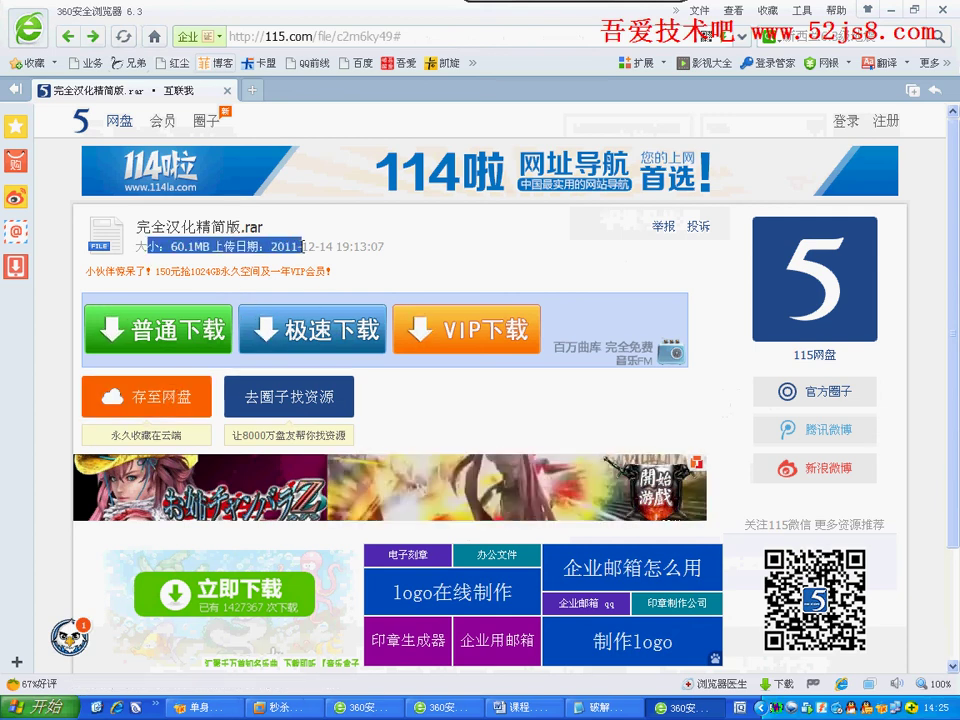
left_click(340, 246)
left_click(683, 707)
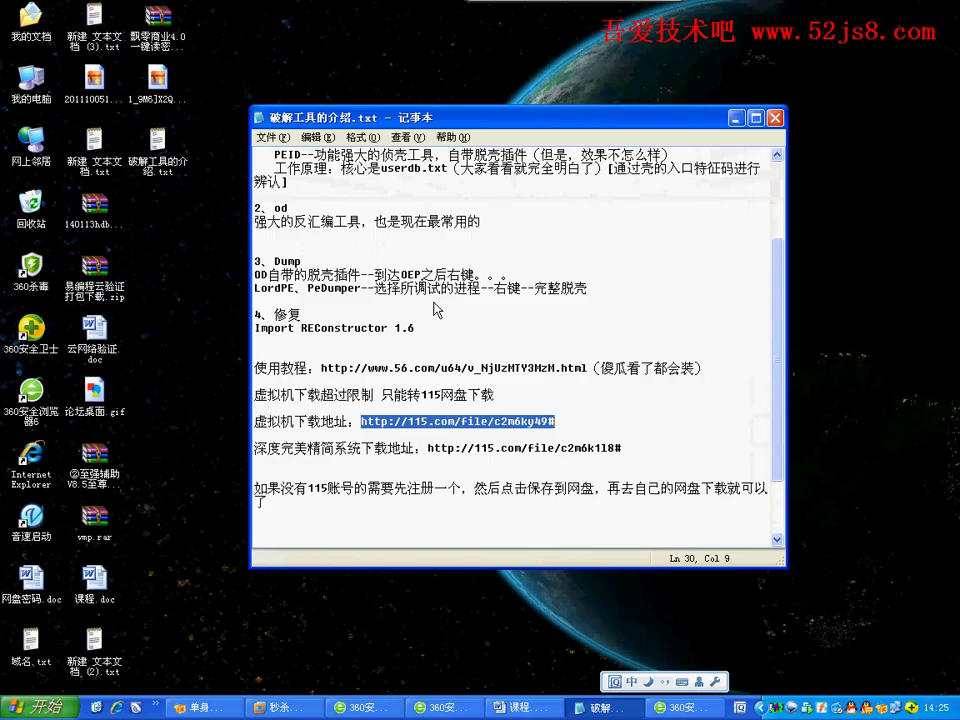
Open the location of vmware.exe from the VStart launcher, browse it and its parent VMware folder, and close the folder
mouse_move(453, 3)
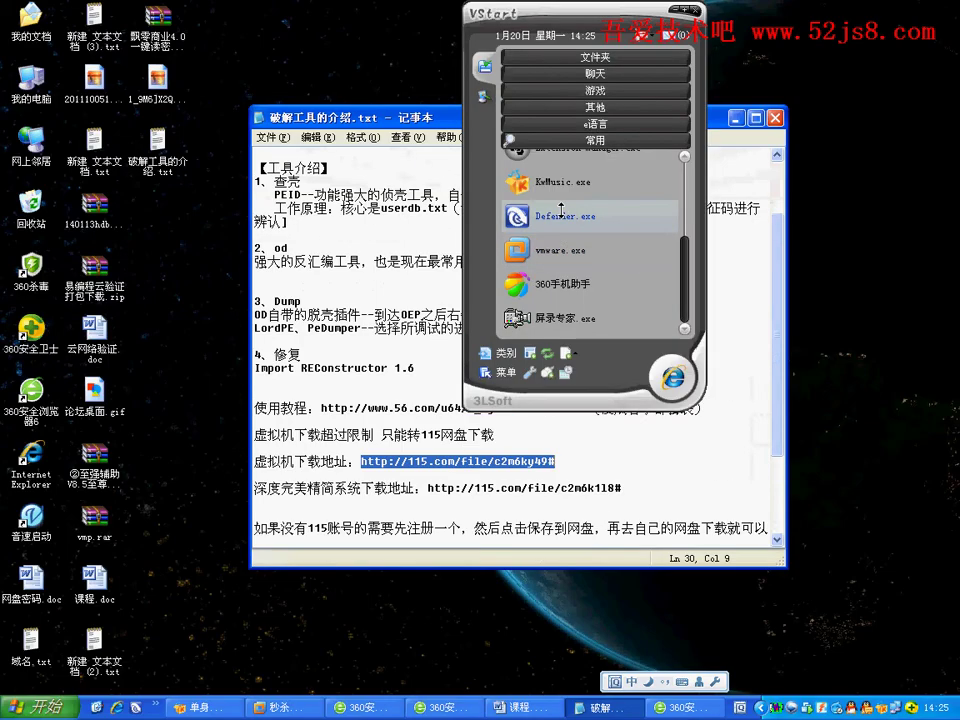
right_click(547, 268)
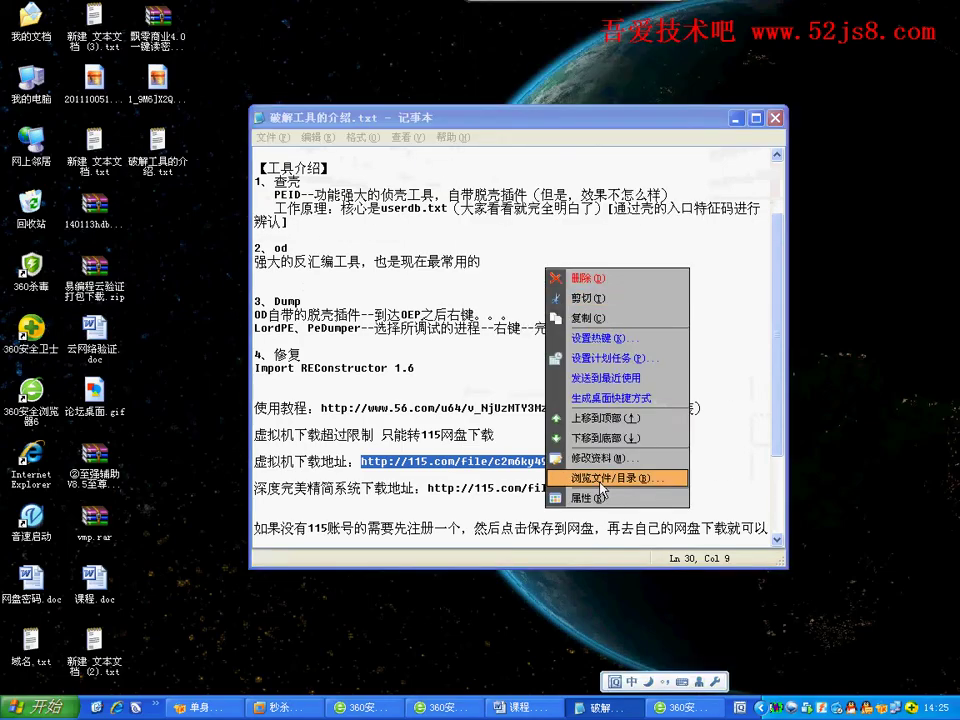
left_click(588, 479)
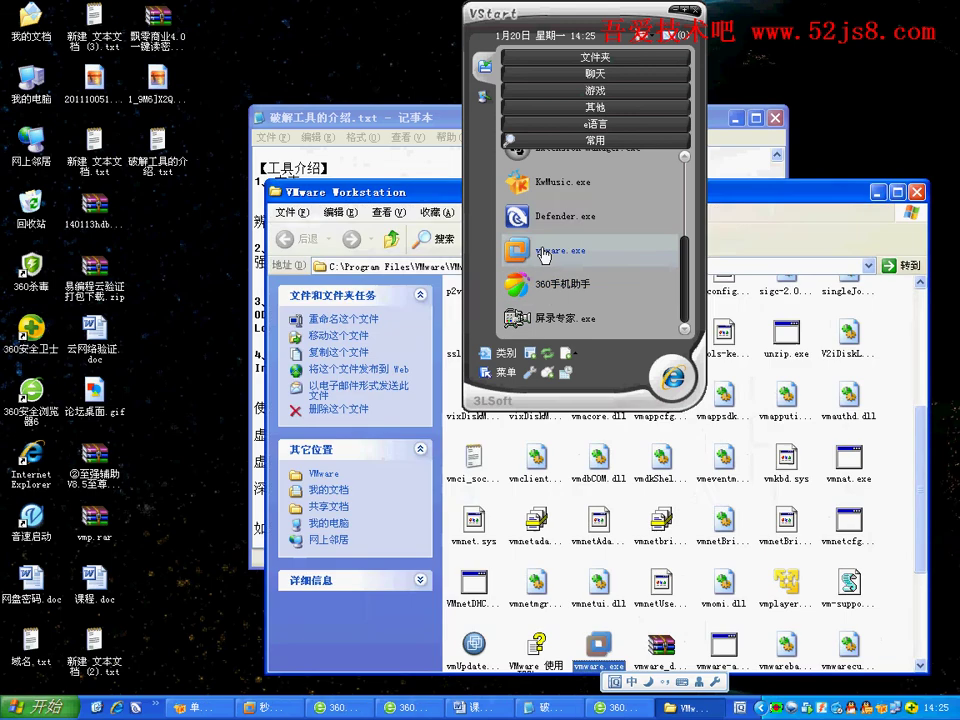
left_click_drag(380, 192, 275, 140)
scroll(530, 414, "up", 5)
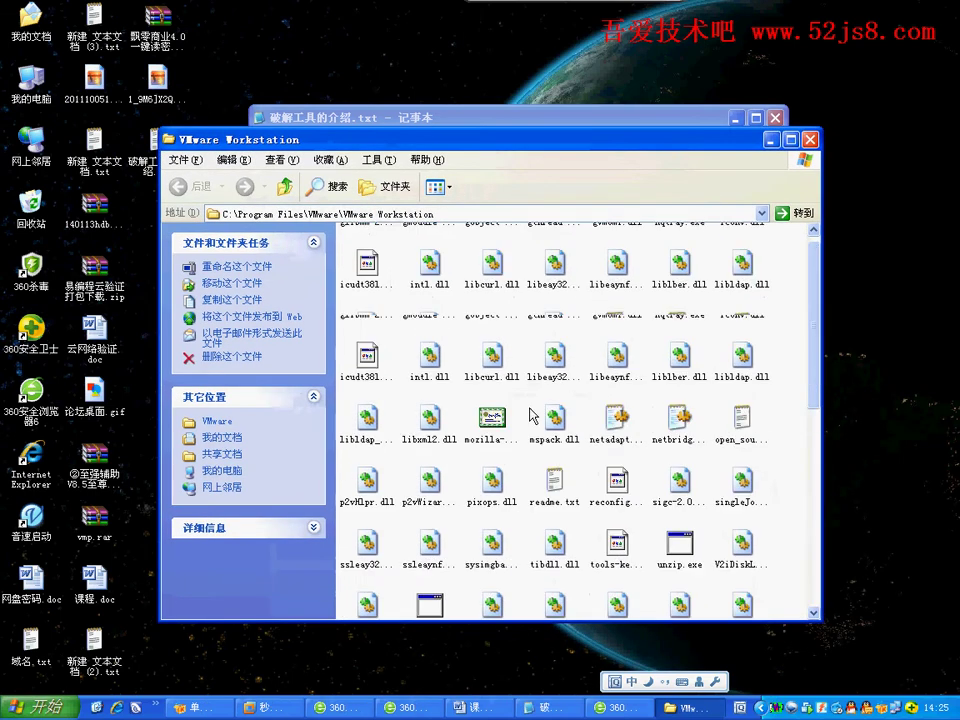
left_click(286, 186)
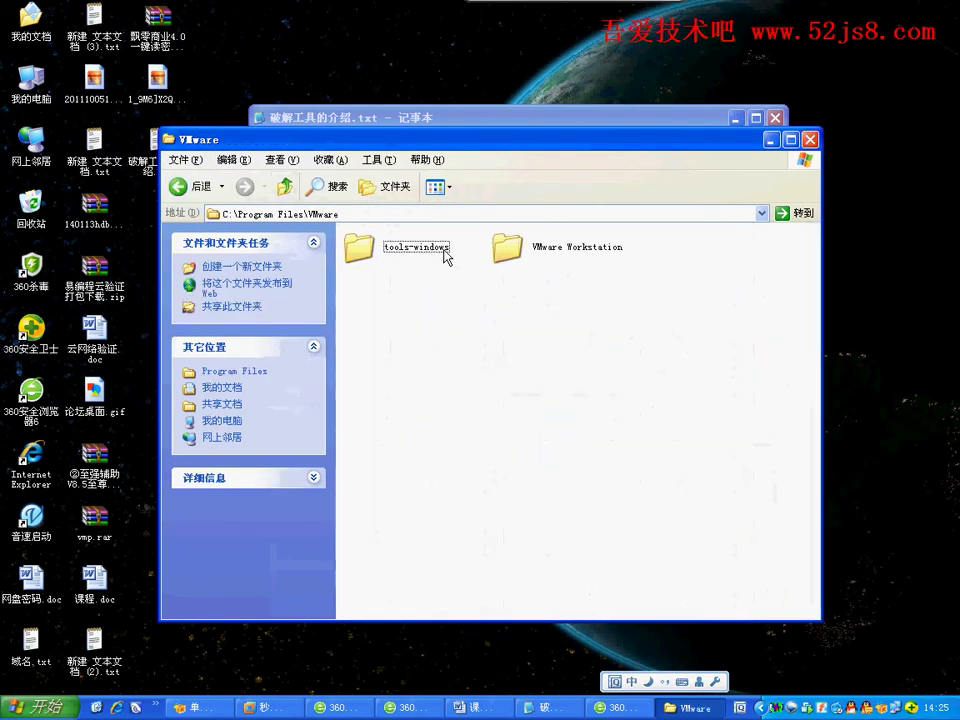
left_click(606, 116)
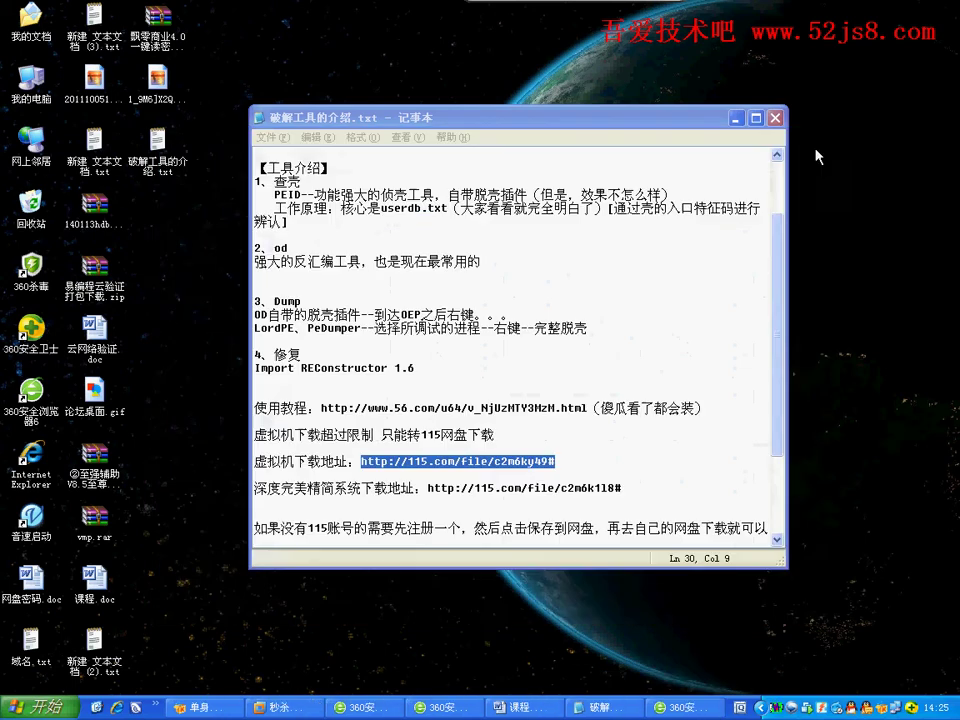
left_click(704, 708)
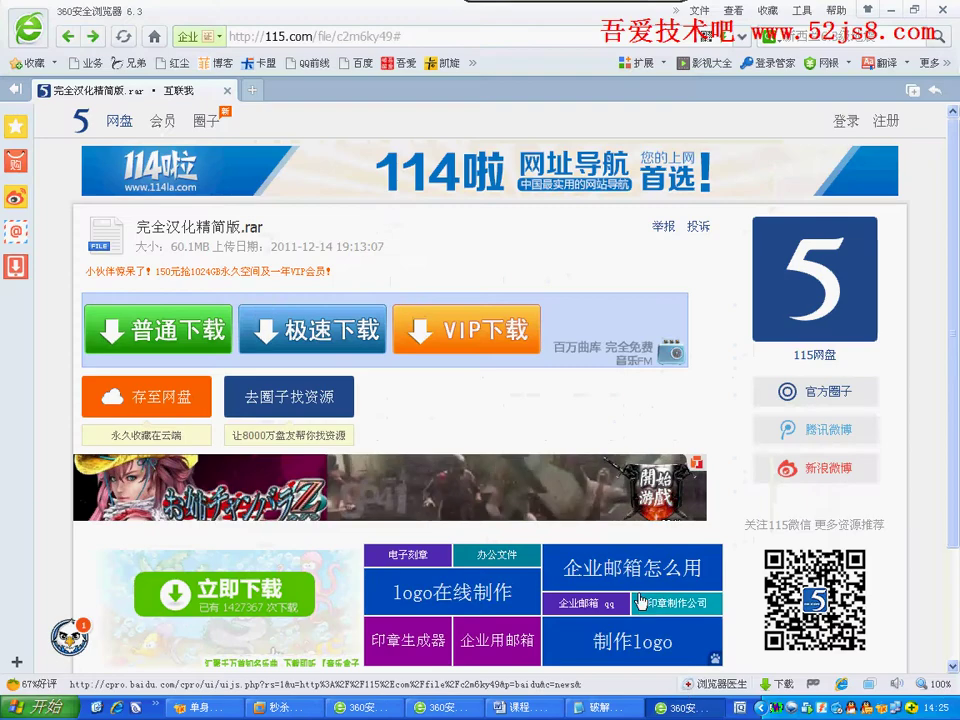
left_click(708, 710)
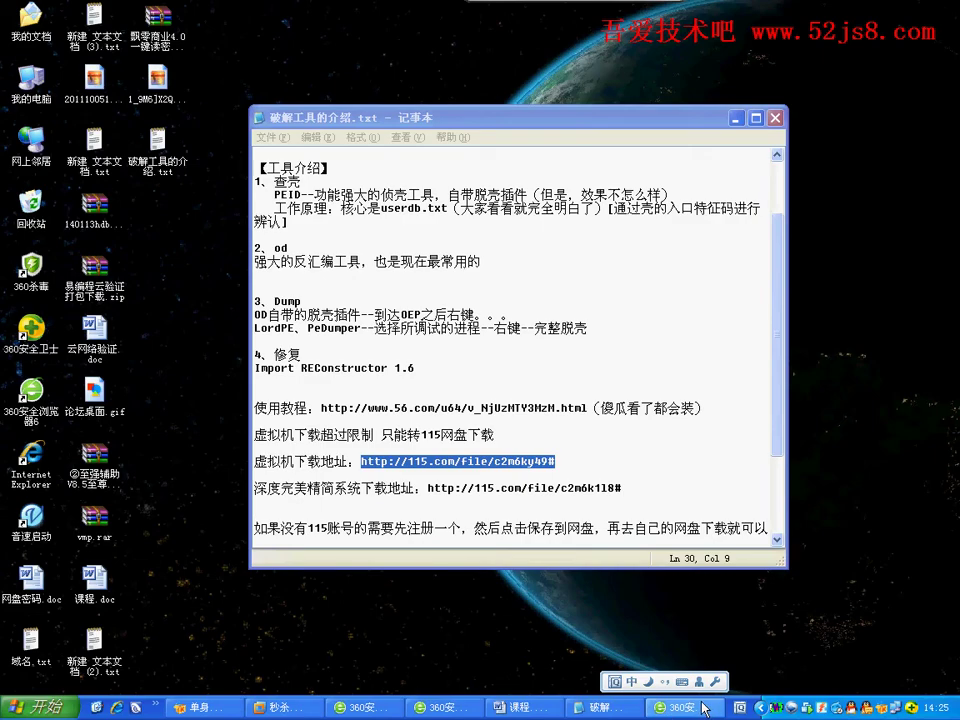
left_click(693, 709)
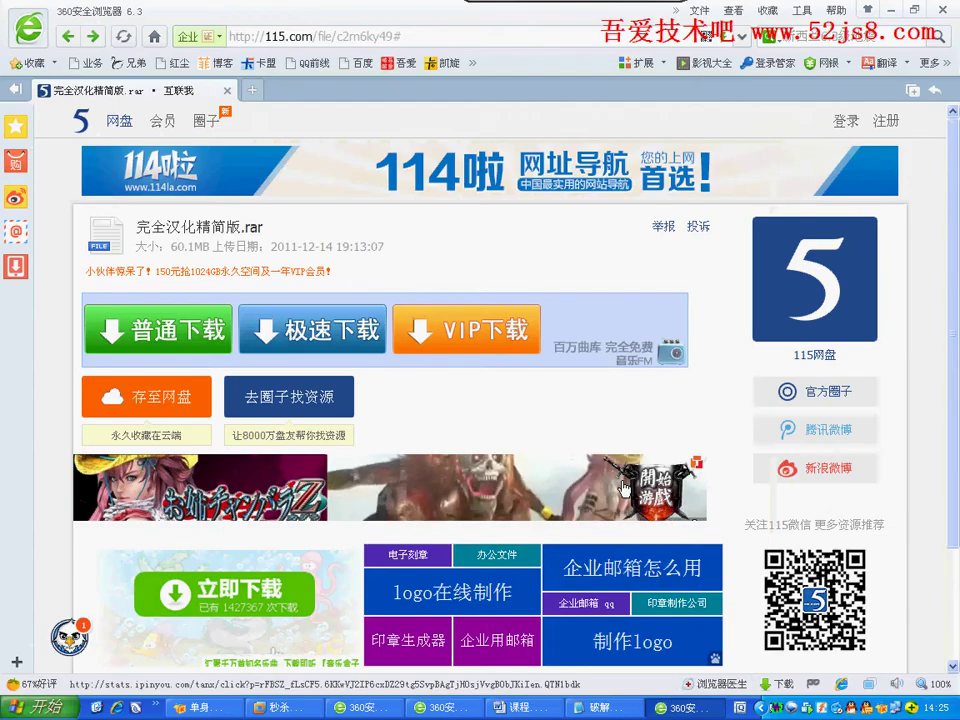
left_click(693, 709)
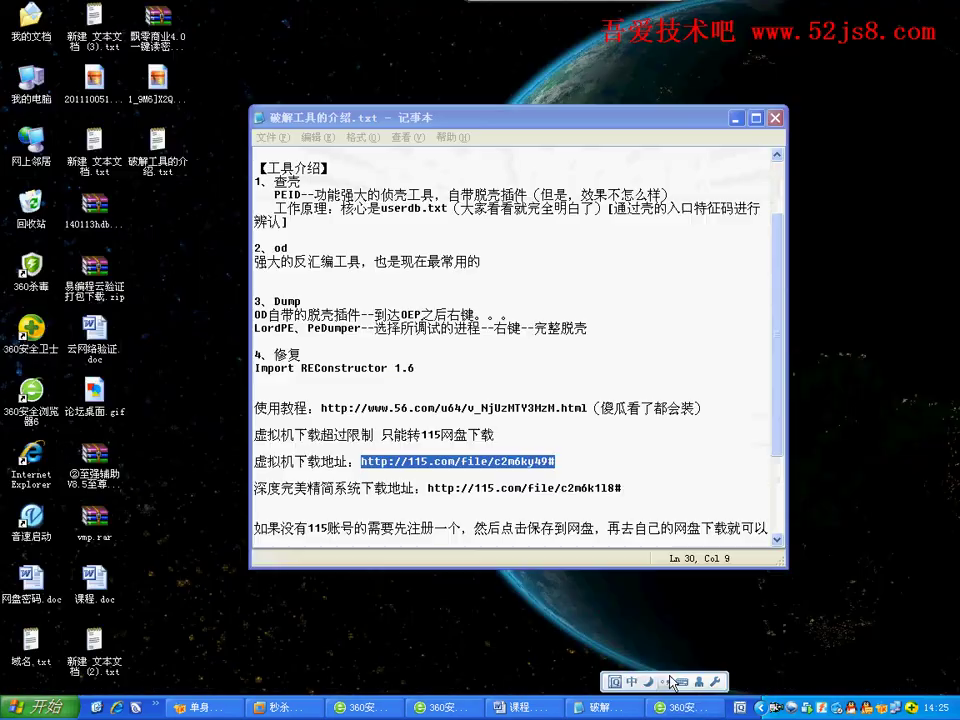
Copy the 深度完美精简系统下载地址 link from the text file and load it in the open 360安全浏览器 window
left_click(632, 480)
left_click_drag(634, 487, 428, 479)
left_click(428, 488, "shift")
right_click(447, 490)
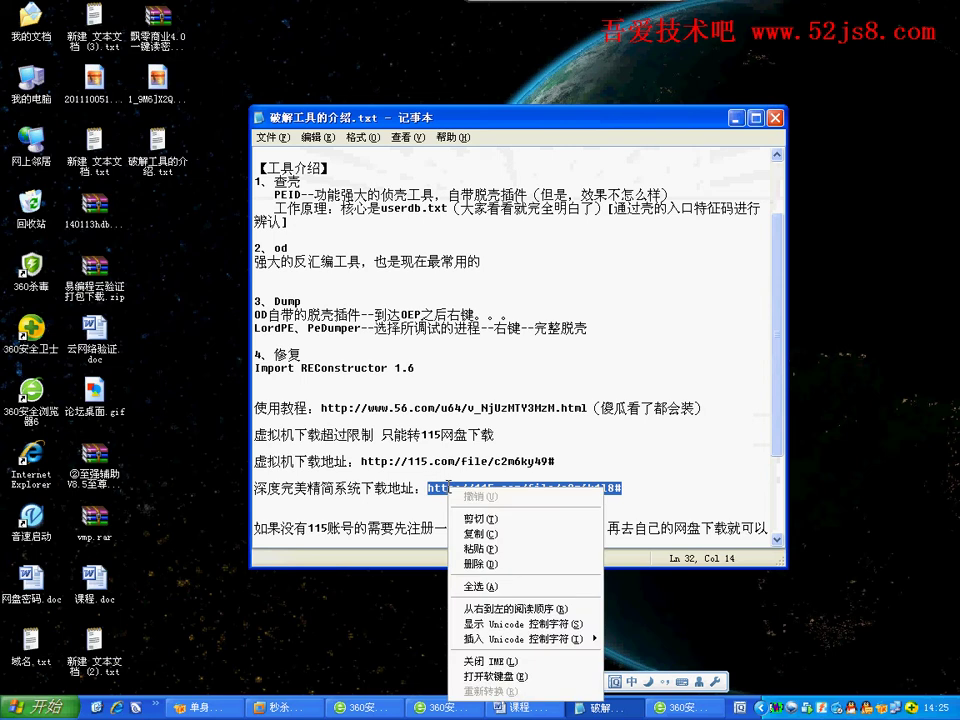
left_click(500, 532)
left_click(693, 709)
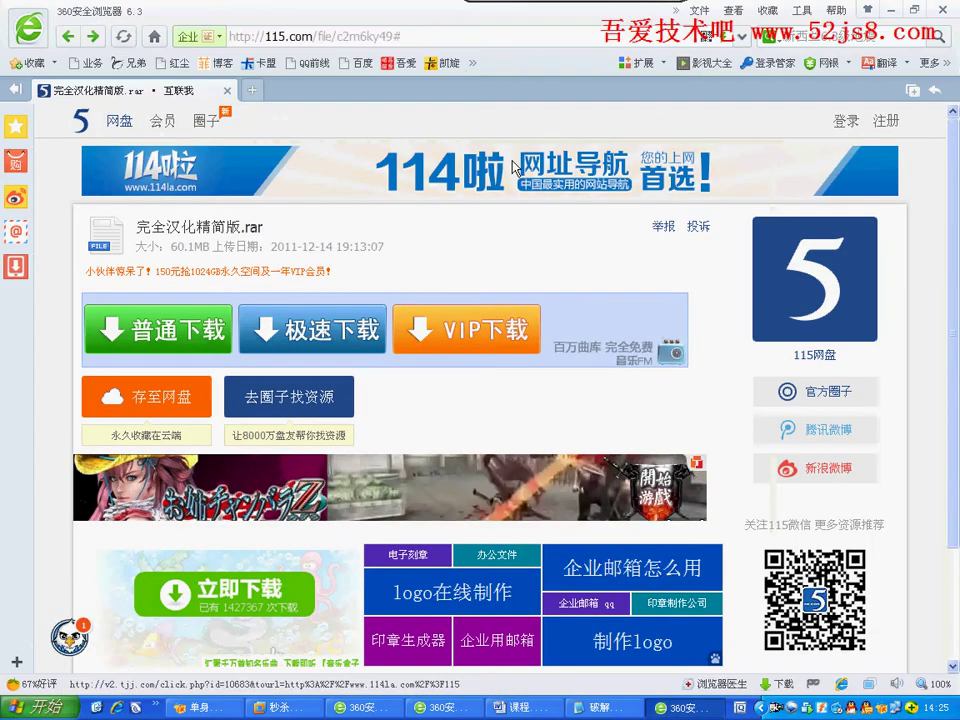
left_click(471, 35)
right_click(471, 35)
left_click(512, 45)
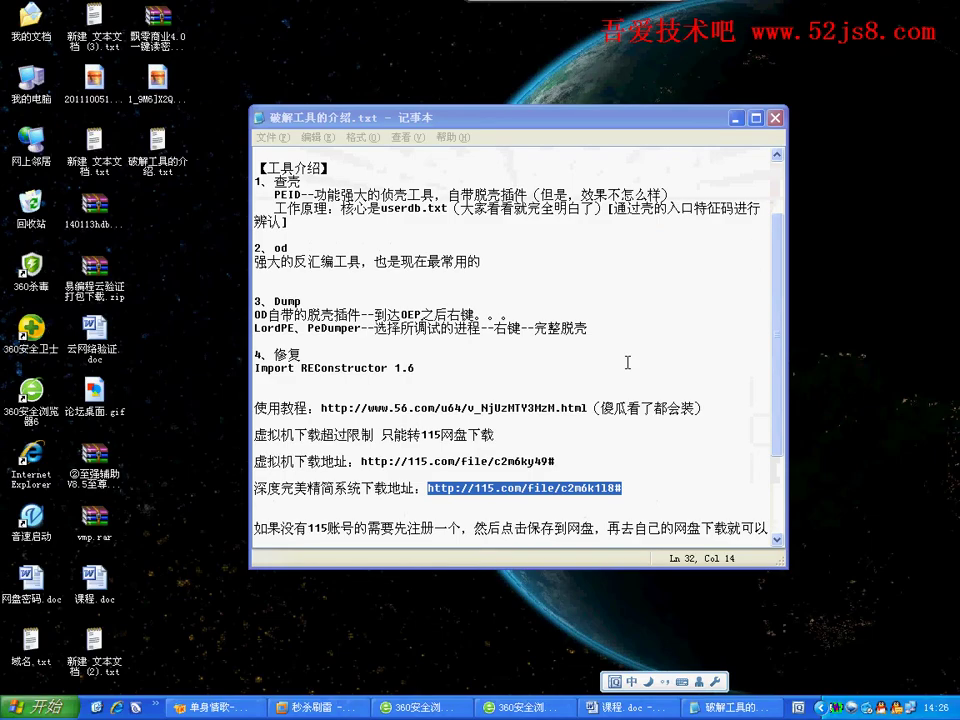
Point out the 使用教程 link in the text file, and look through the file down to its end and back to the 【工具介绍】 section
left_click(590, 372)
left_click_drag(584, 408, 337, 409)
left_click(307, 408)
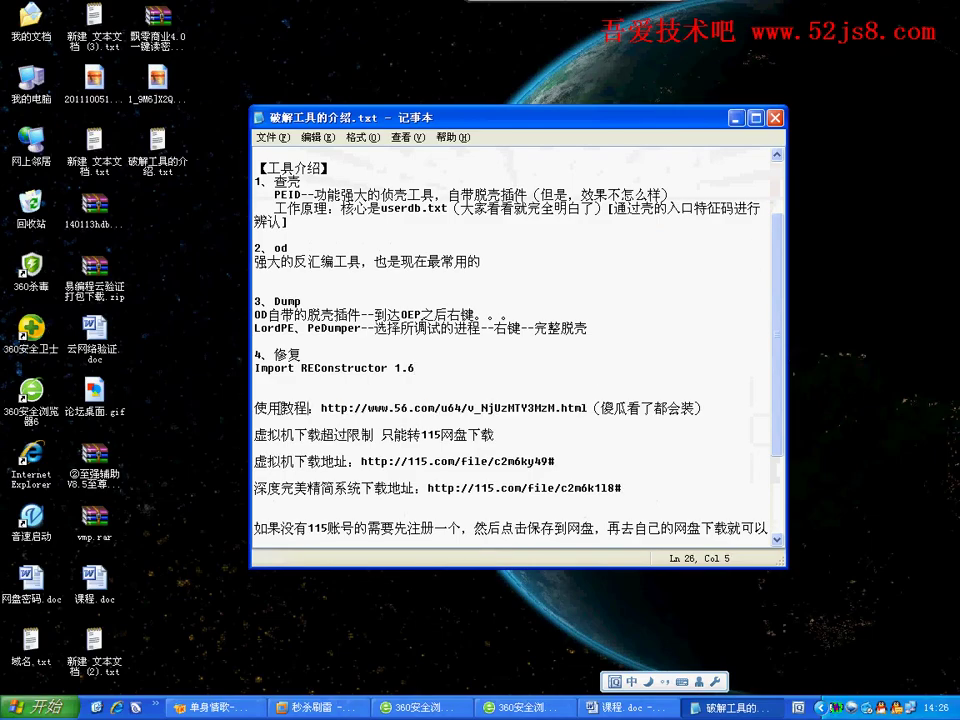
left_click_drag(265, 408, 740, 408)
left_click(744, 421)
scroll(744, 420, "down", 3)
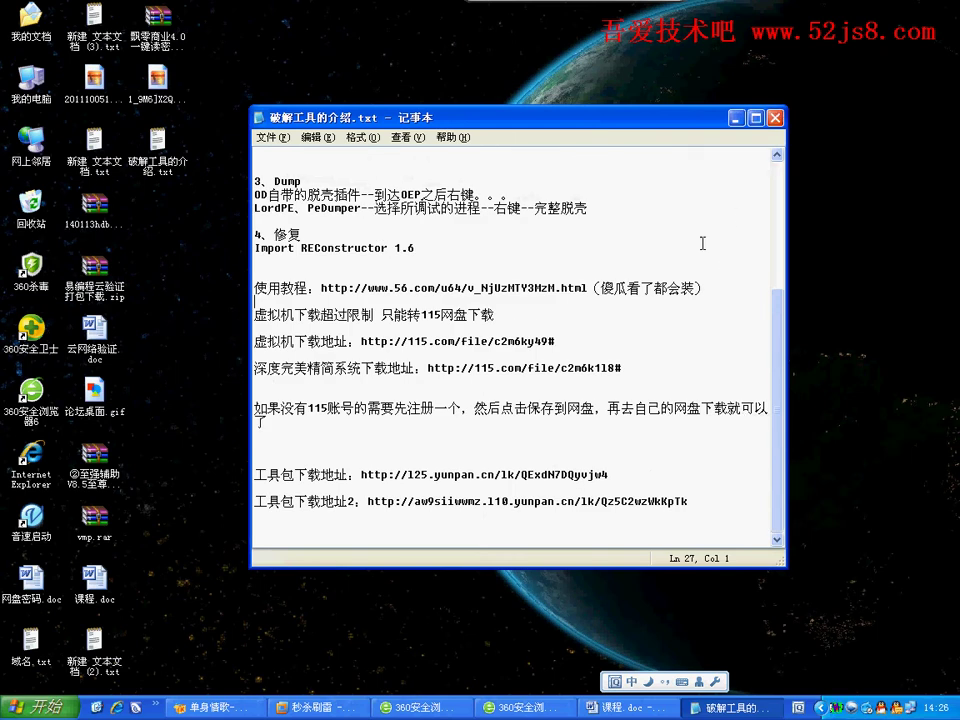
scroll(698, 255, "up", 5)
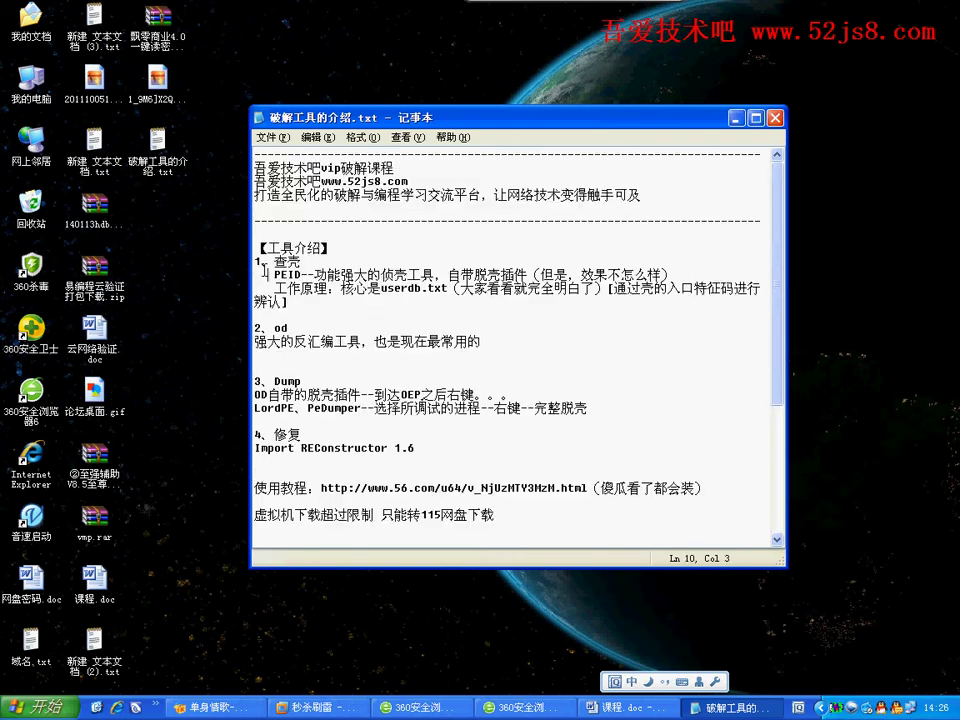
left_click(450, 249)
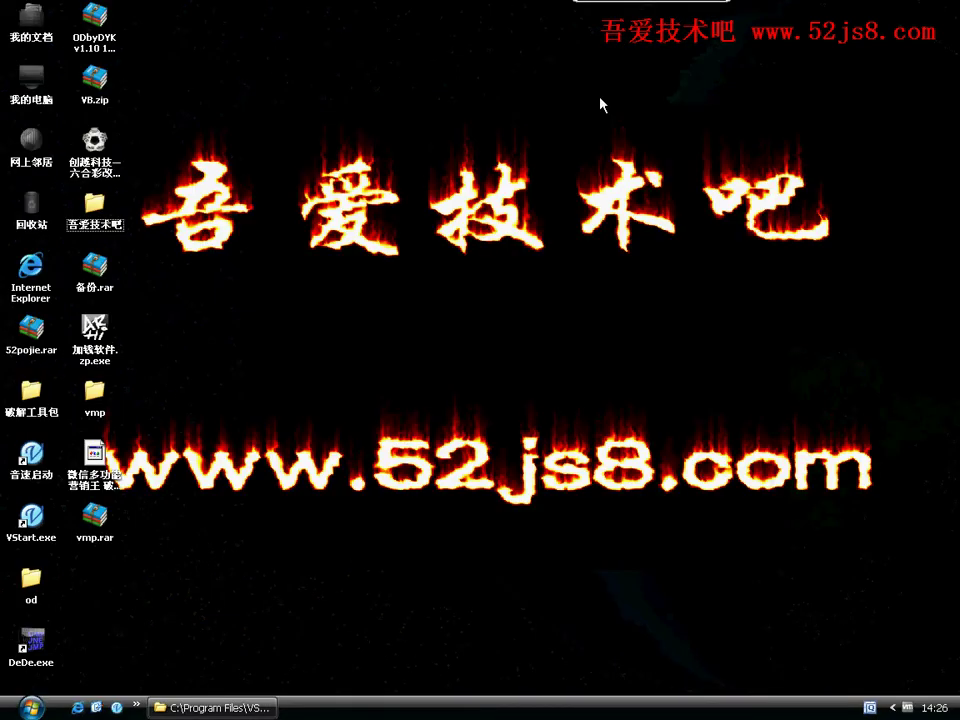
In the virtual machine, launch PEiD from the launcher's 侦壳工具 category, scan 加钱软件.zp.exe, view the extra scan options, and close PEiD
mouse_move(616, 4)
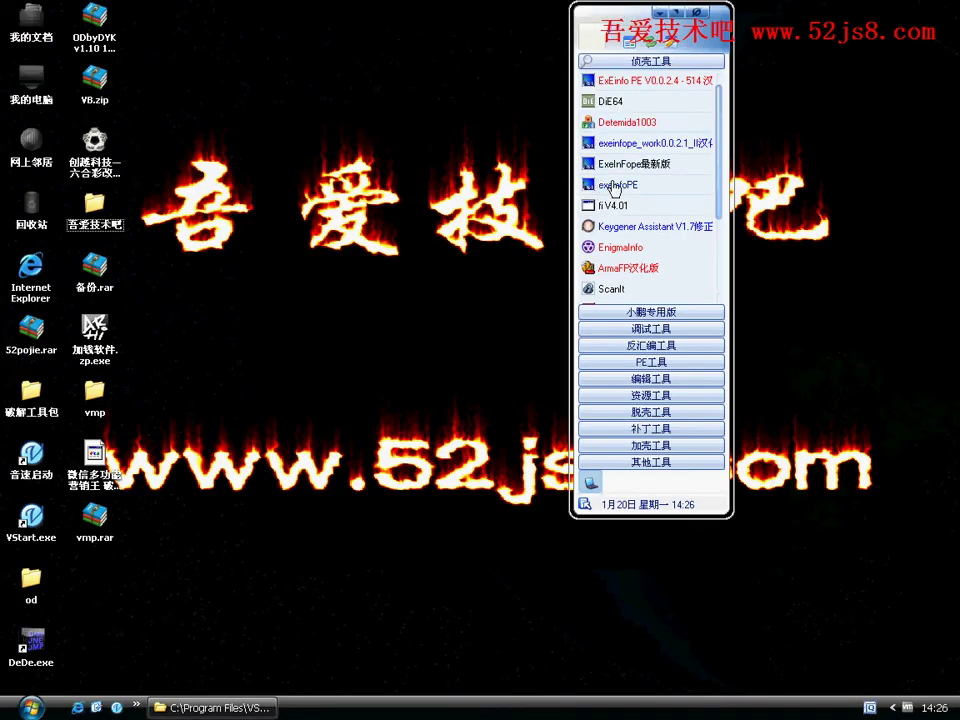
left_click_drag(720, 193, 714, 262)
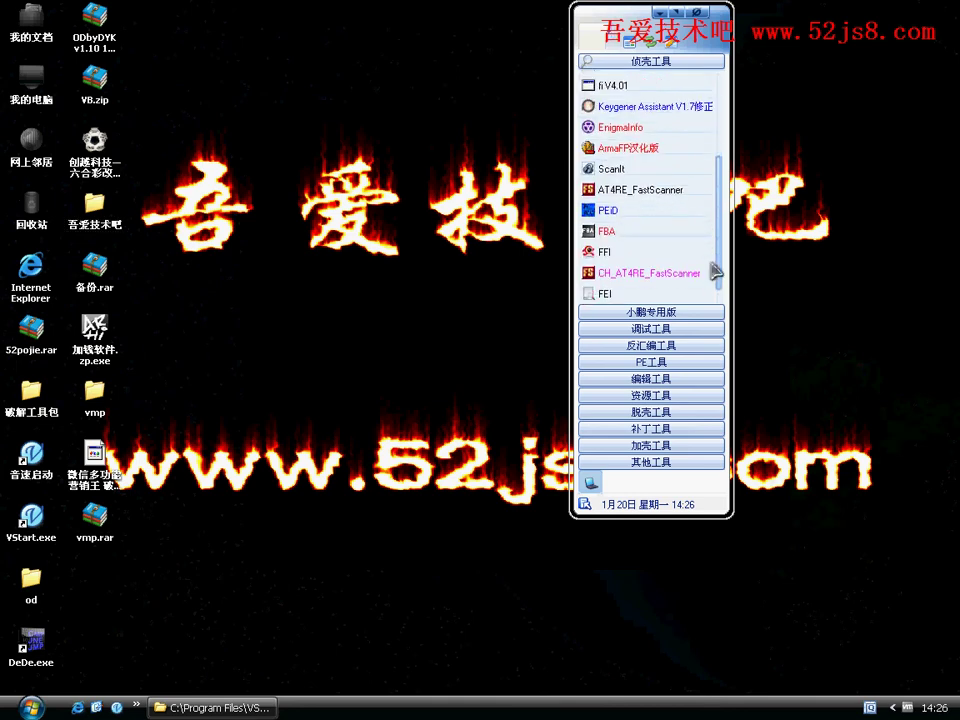
left_click(588, 216)
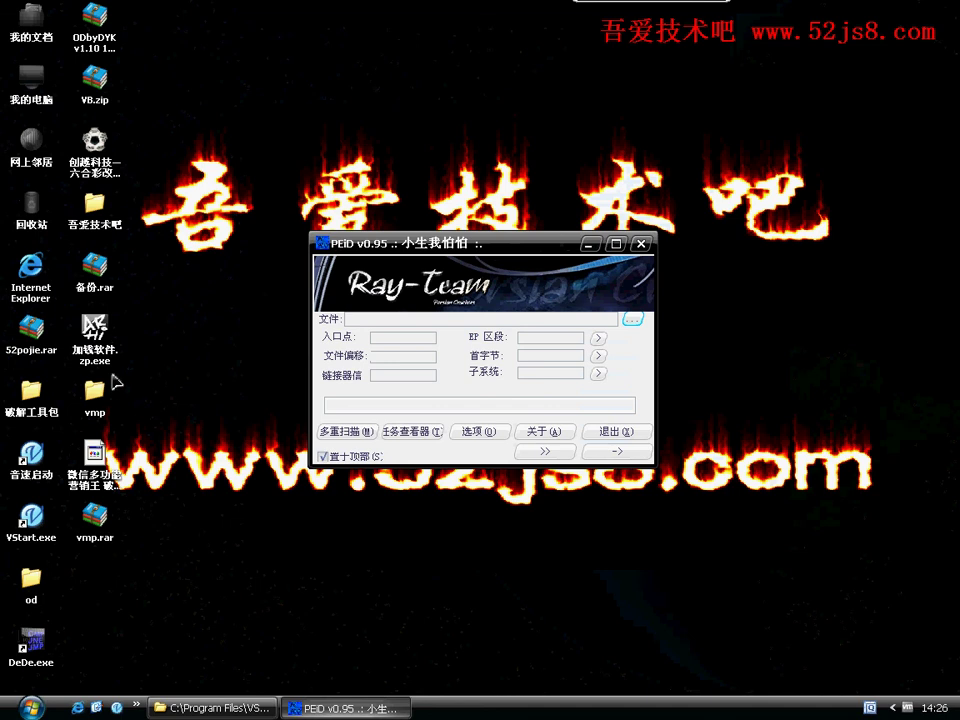
left_click_drag(107, 376, 420, 380)
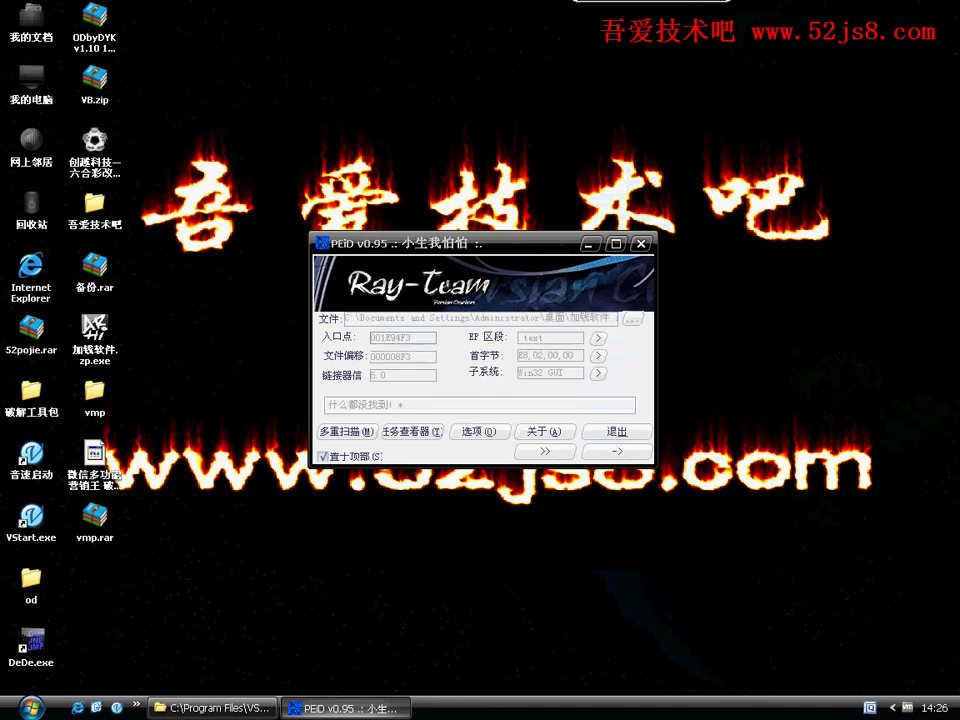
left_click(640, 452)
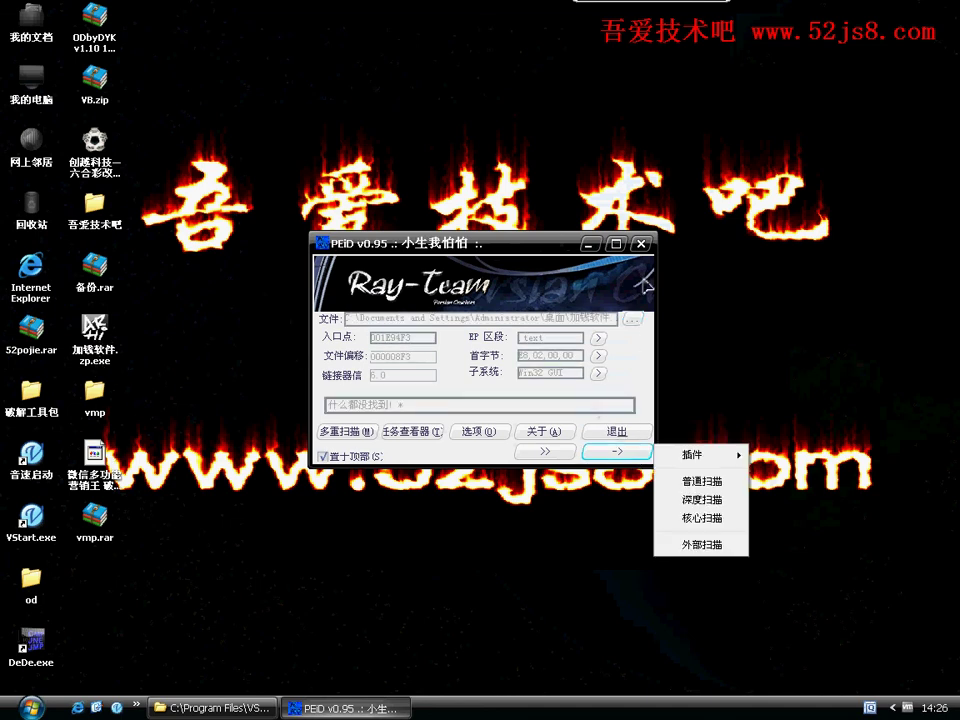
left_click(640, 243)
left_click(401, 270)
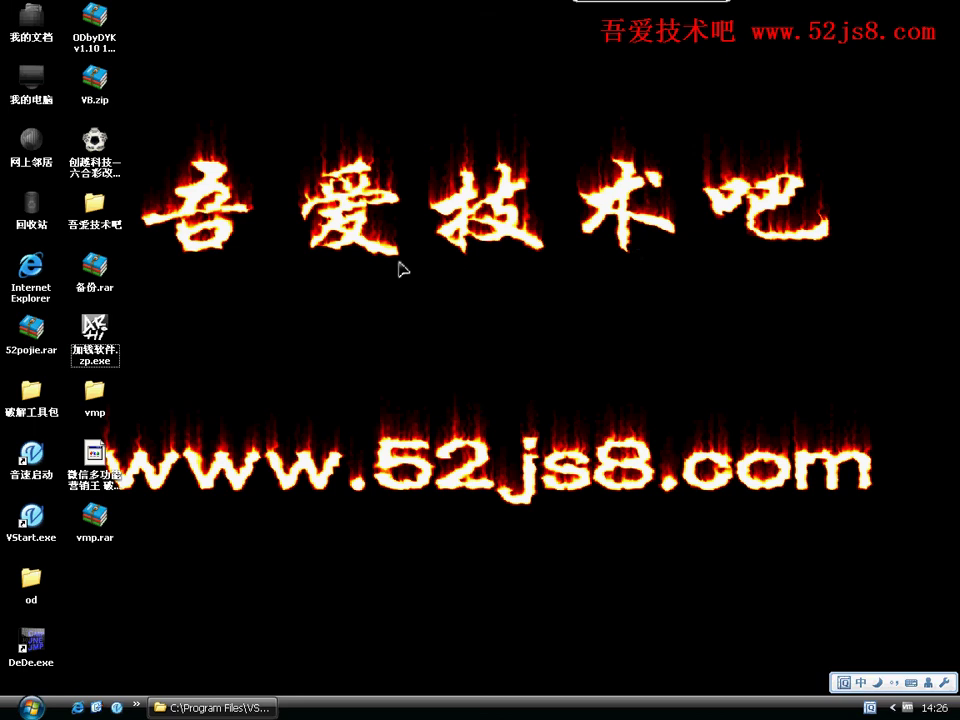
Open the 破解工具包 folder on the virtual machine's desktop, view its contents, and close it
double_click(45, 412)
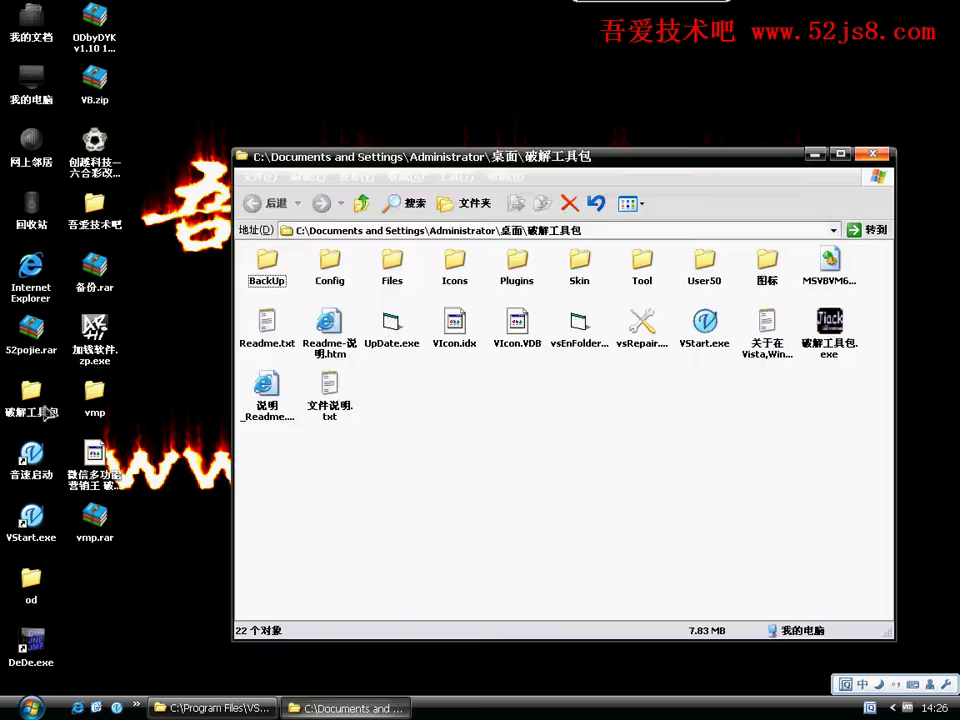
left_click(872, 154)
left_click(585, 332)
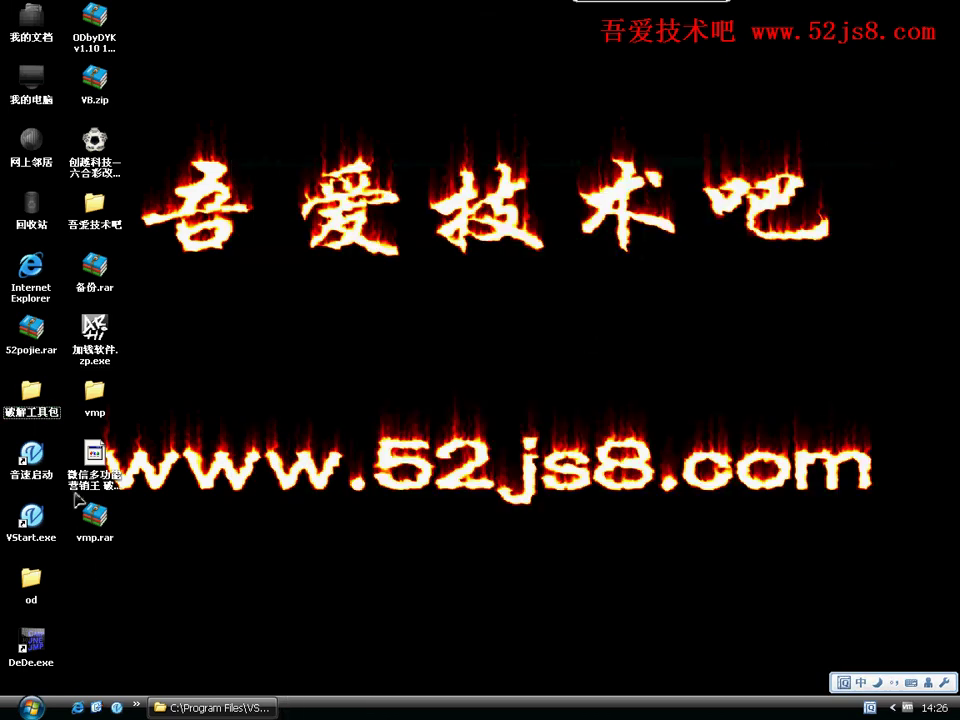
Start VStart.exe in the virtual machine, reveal its hidden notification icon, and minimise the 屏幕录像专家 V2013 window
double_click(31, 516)
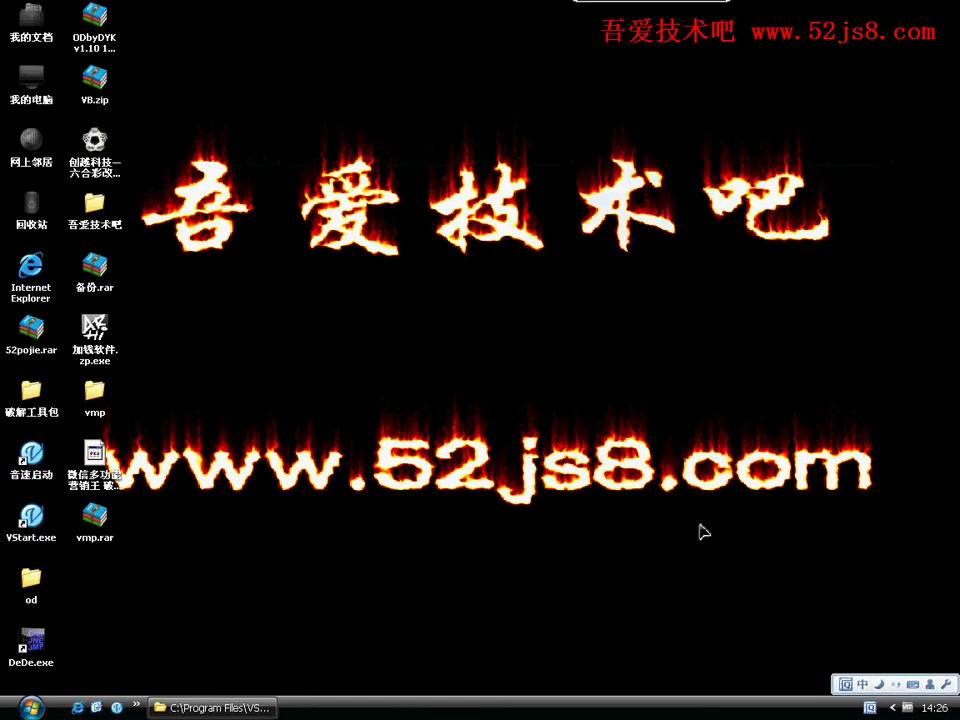
left_click(890, 707)
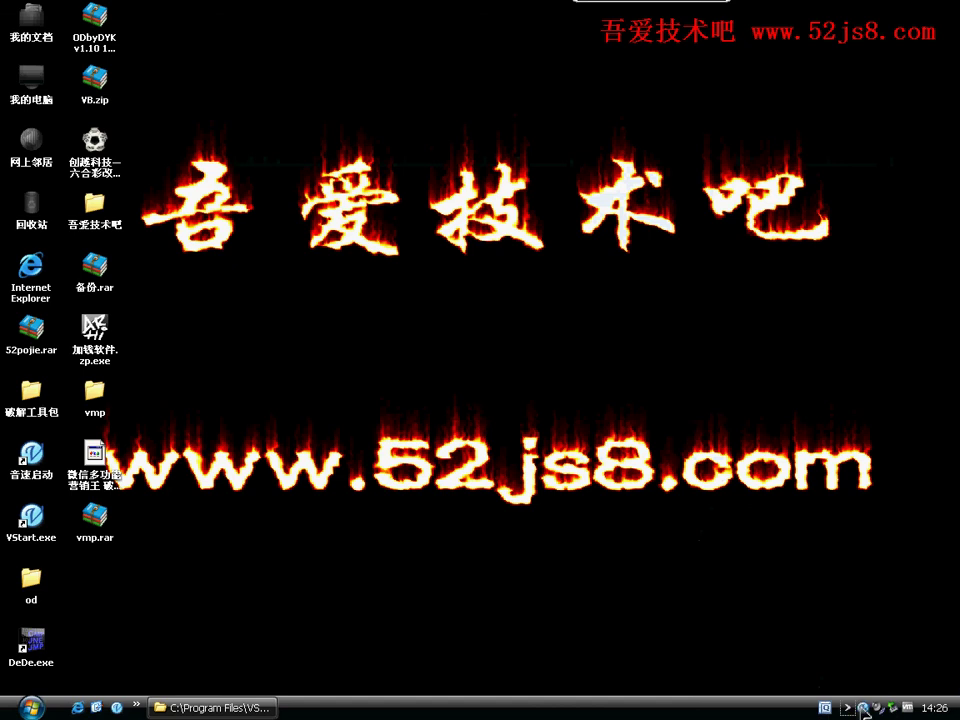
left_click(862, 708)
mouse_move(632, 4)
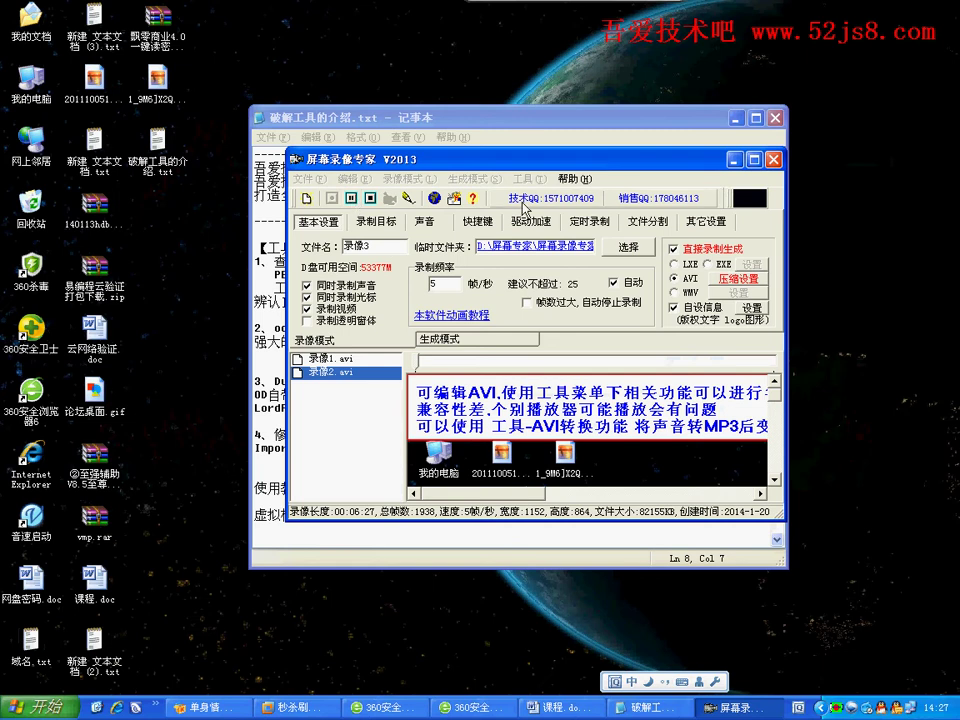
left_click(733, 160)
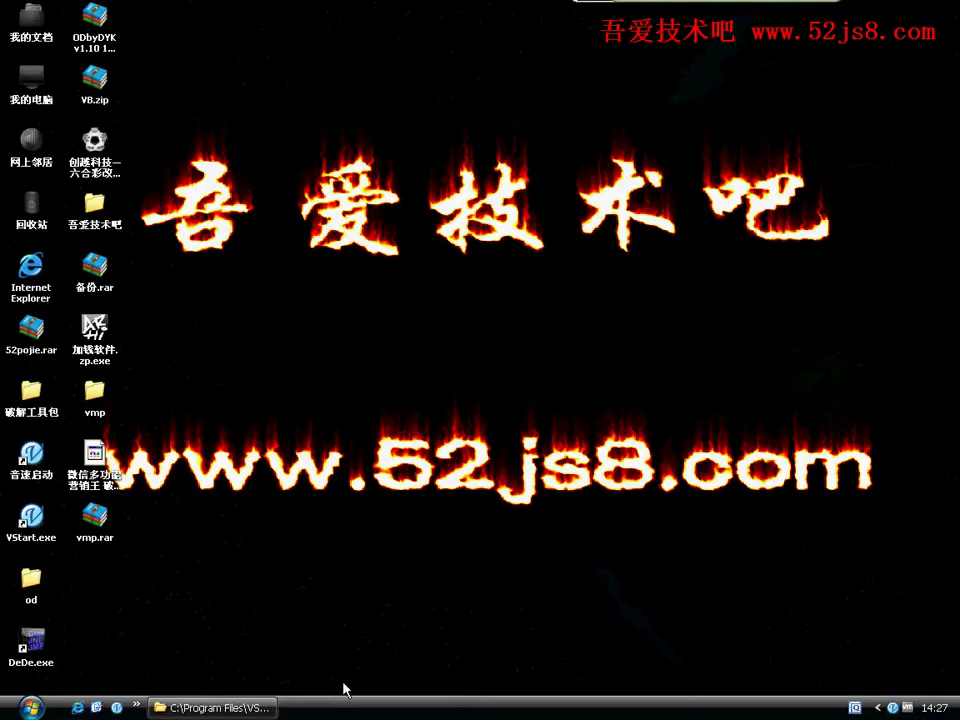
Launch PEiD v0.95 from VStart's 自定义栏目一 category, scan 加钱软件.zp.exe, and highlight the detection result
mouse_move(705, 10)
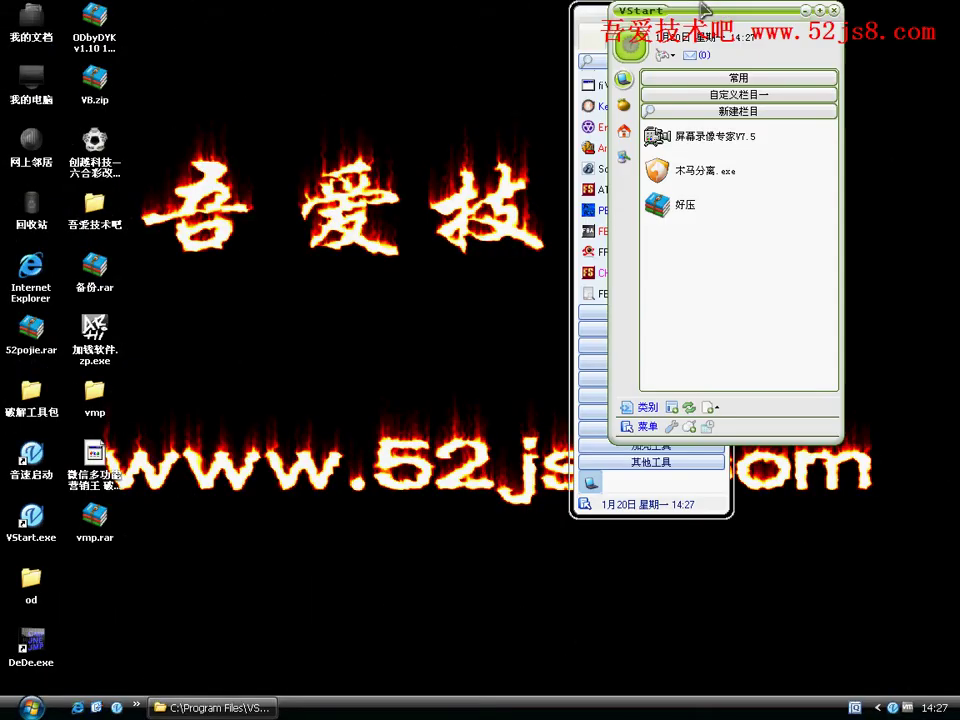
left_click(700, 98)
left_click(657, 190)
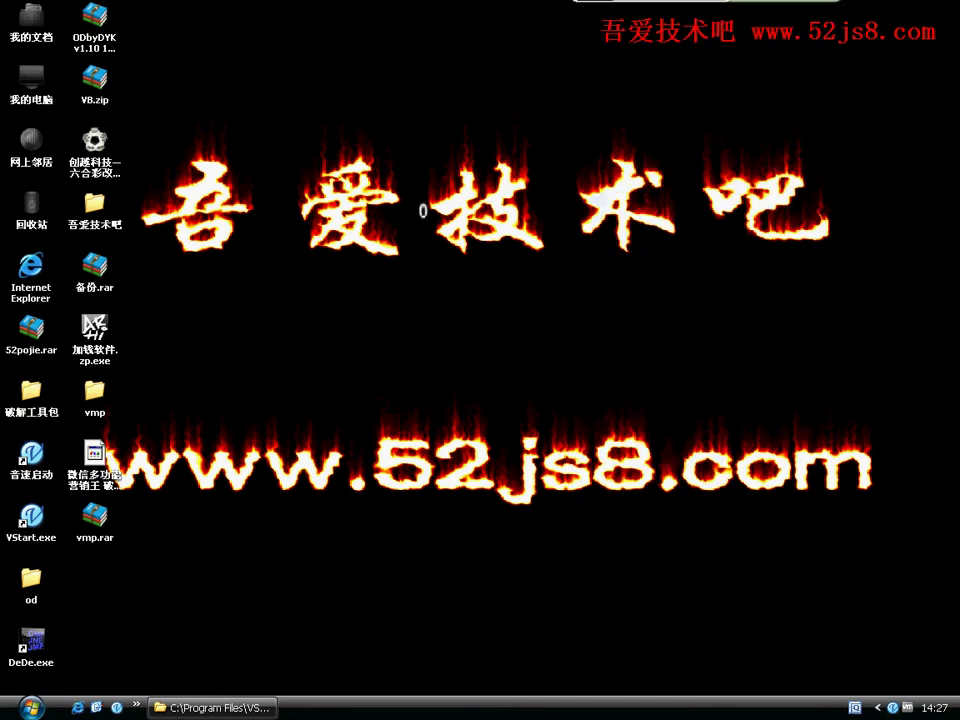
left_click_drag(440, 259, 427, 279)
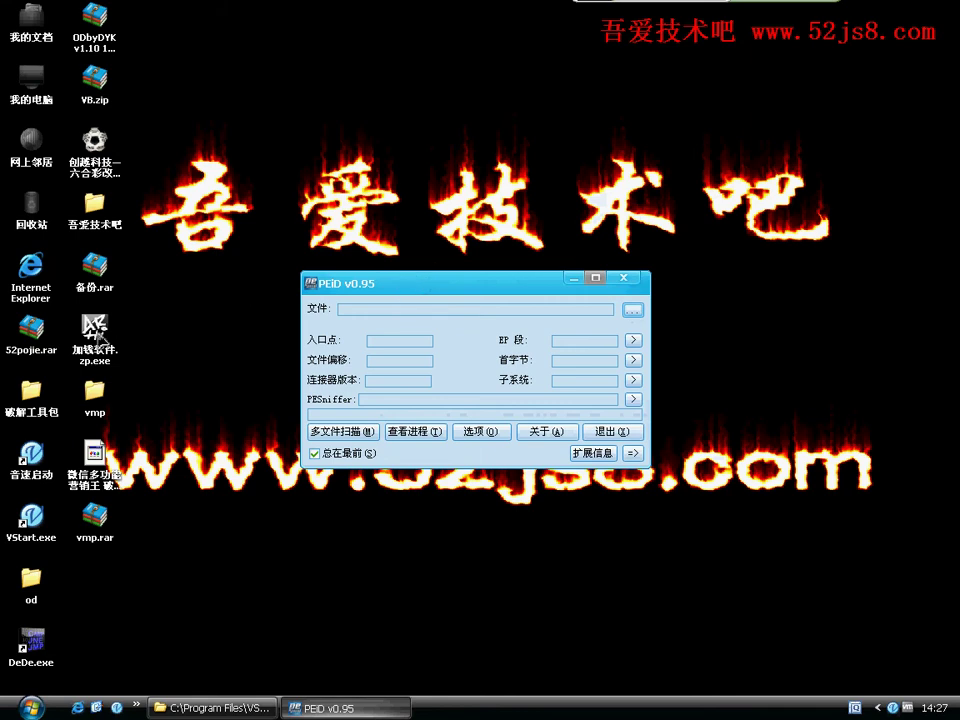
left_click_drag(96, 327, 516, 352)
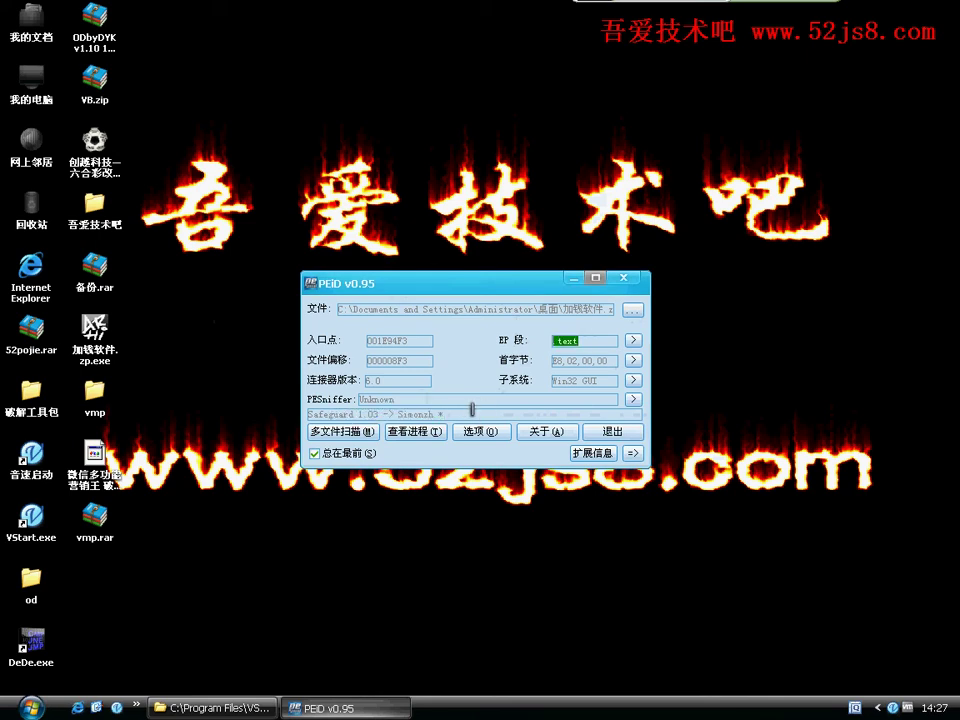
left_click_drag(471, 408, 325, 413)
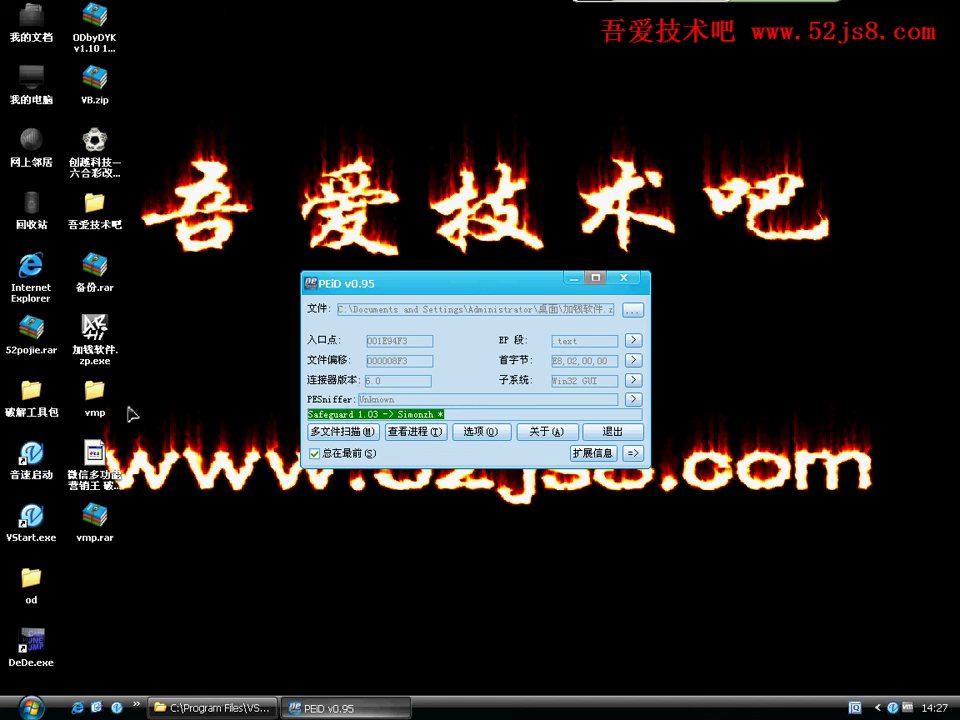
Scan files from the desktop's 吾爱技术吧 folder with PEiD, ending with 秒提ip软件.exe, and close the folder
double_click(95, 205)
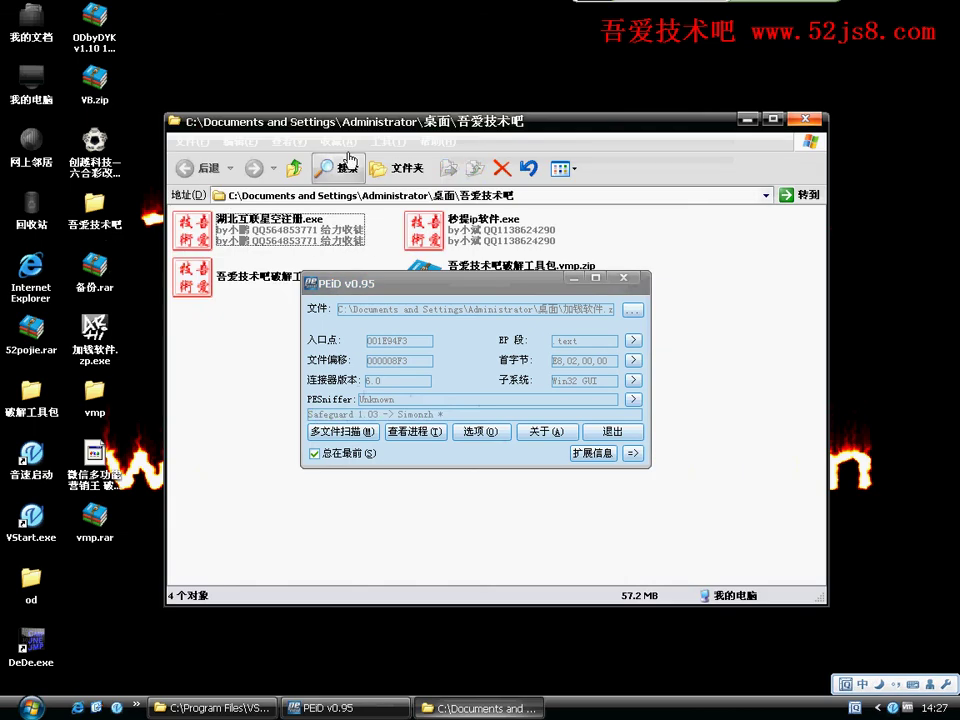
left_click_drag(250, 276, 390, 374)
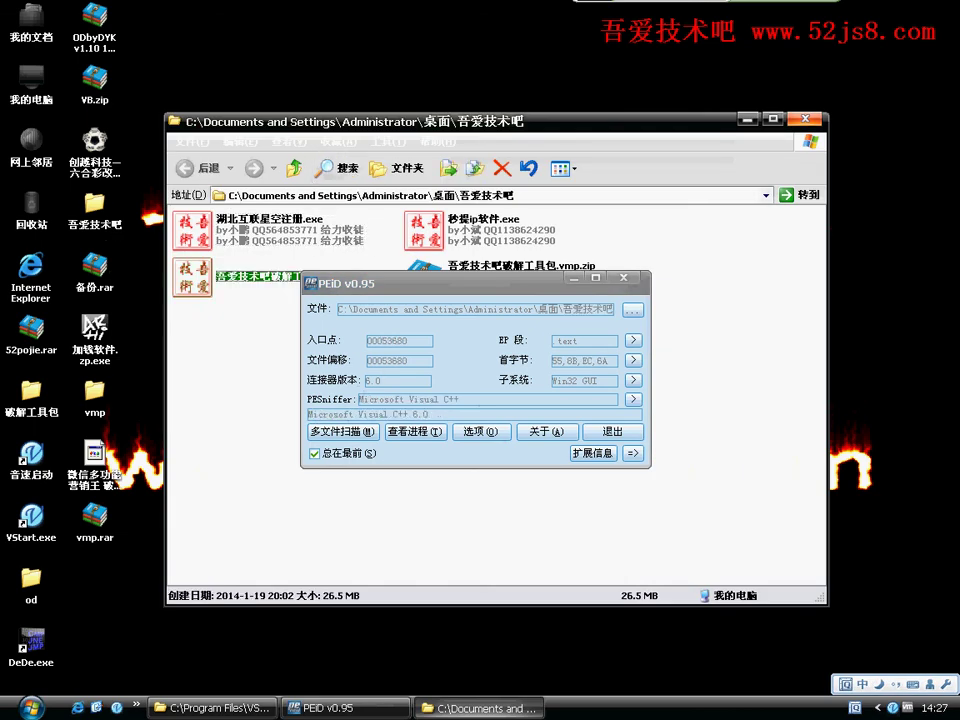
left_click(260, 229)
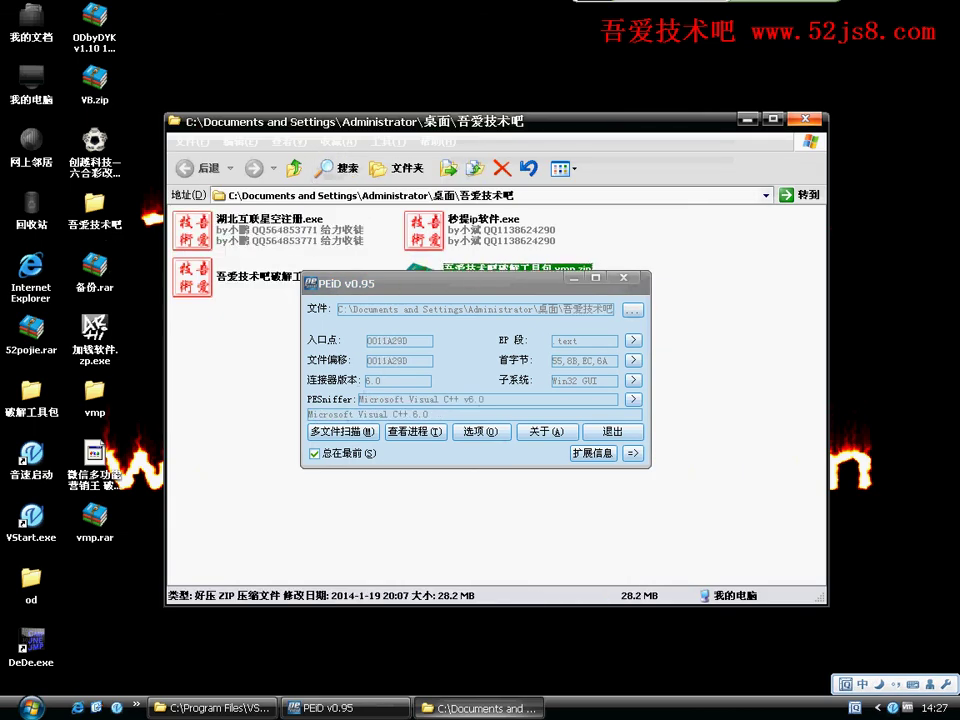
left_click_drag(480, 228, 382, 383)
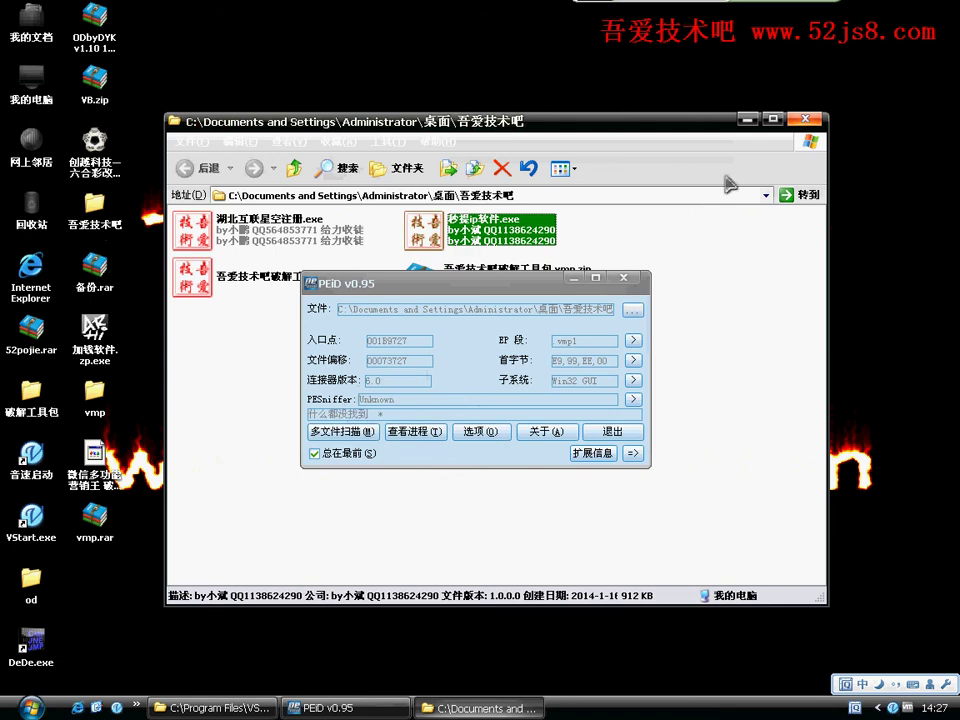
left_click(801, 120)
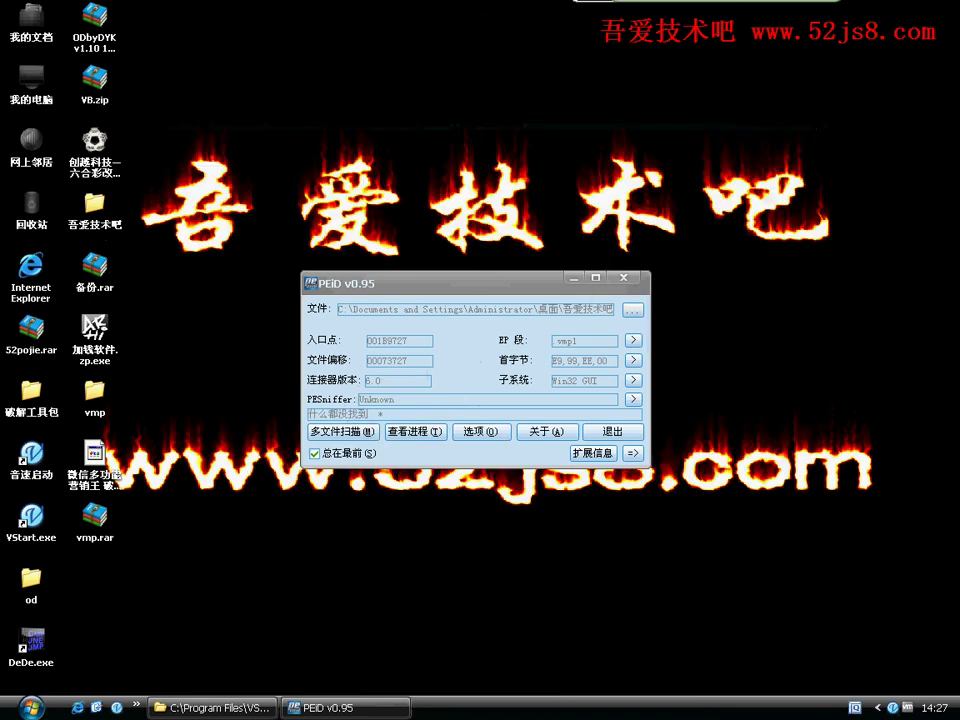
Run PEiD's 深度扫描 on 秒提ip软件.exe
left_click(636, 454)
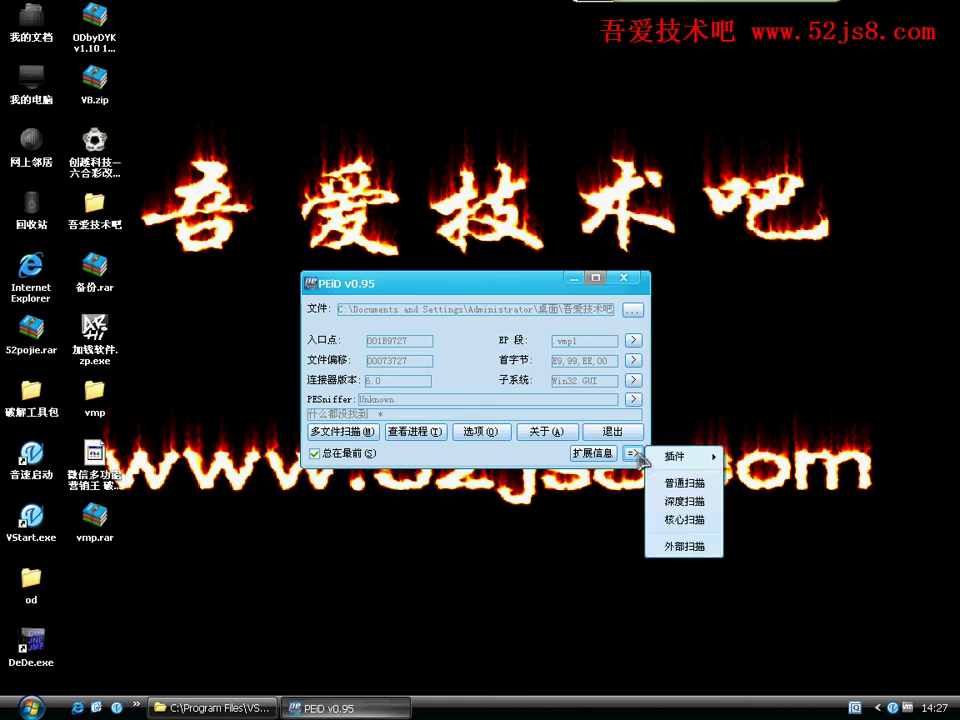
left_click(664, 499)
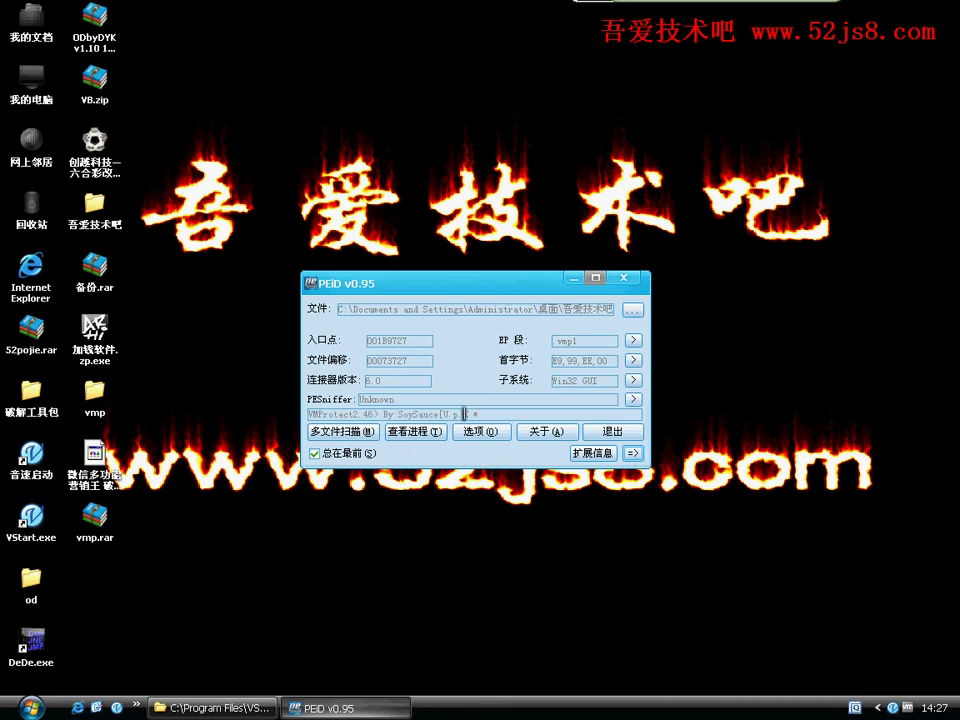
Highlight the VMProtect detection line for the scanned file and move the PEiD window aside
left_click_drag(478, 413, 332, 411)
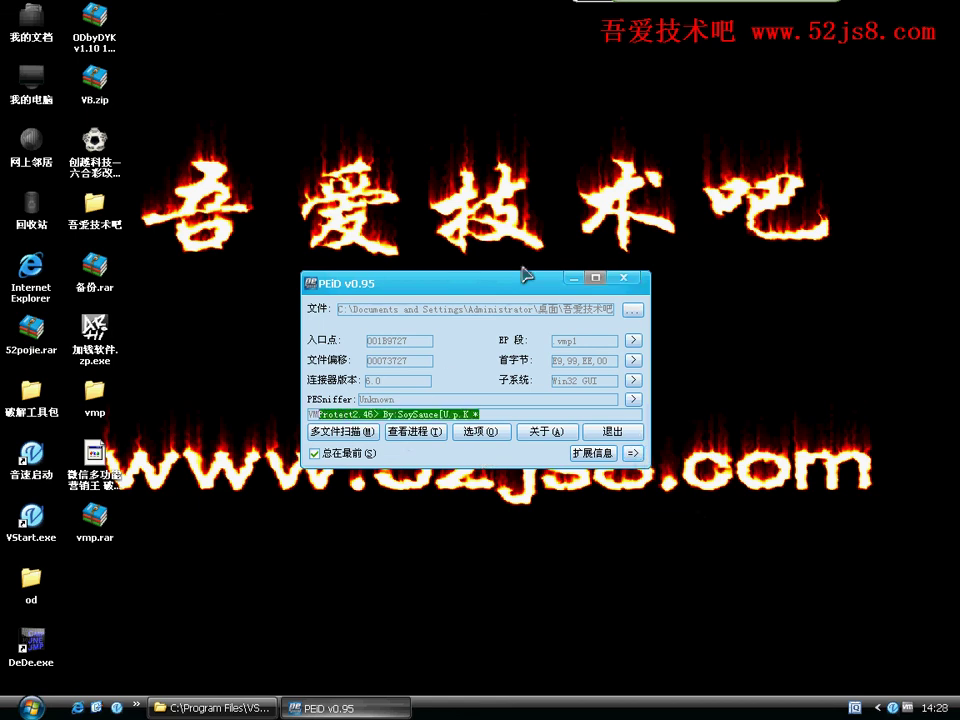
left_click_drag(520, 266, 441, 267)
left_click(481, 283)
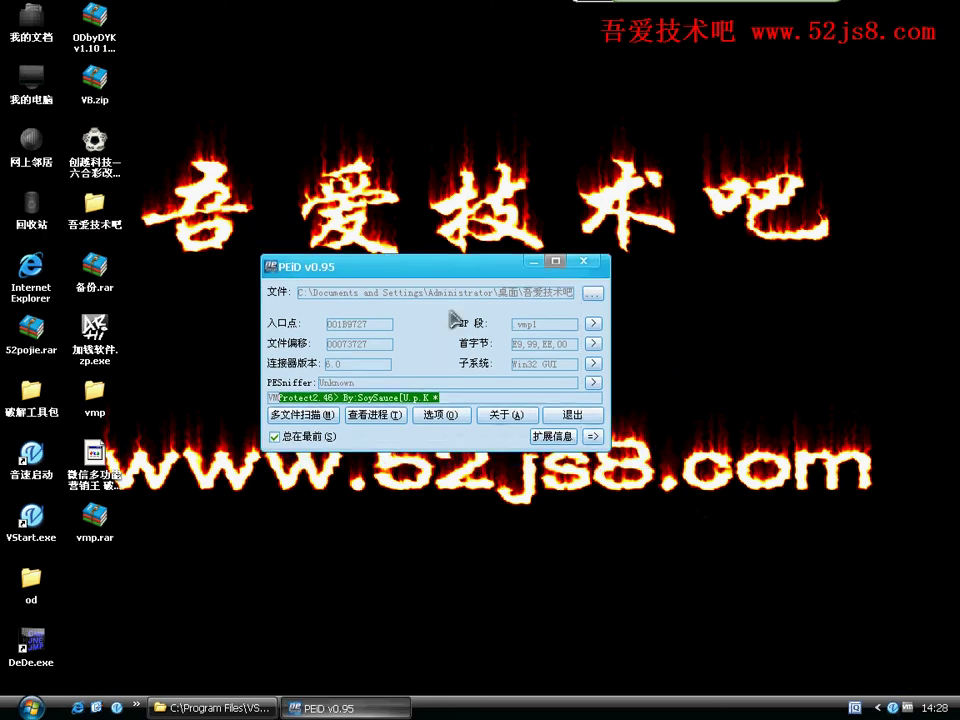
Save PEiD's options with 普通扫描 and 添加到右键菜单 enabled, and close PEiD
left_click(445, 416)
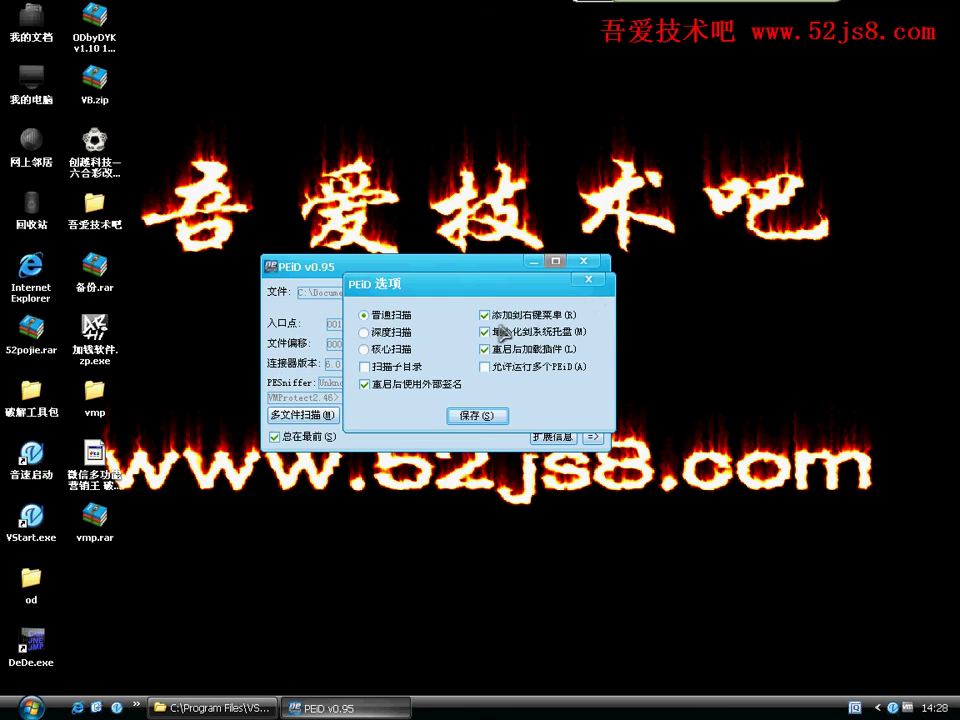
left_click(480, 414)
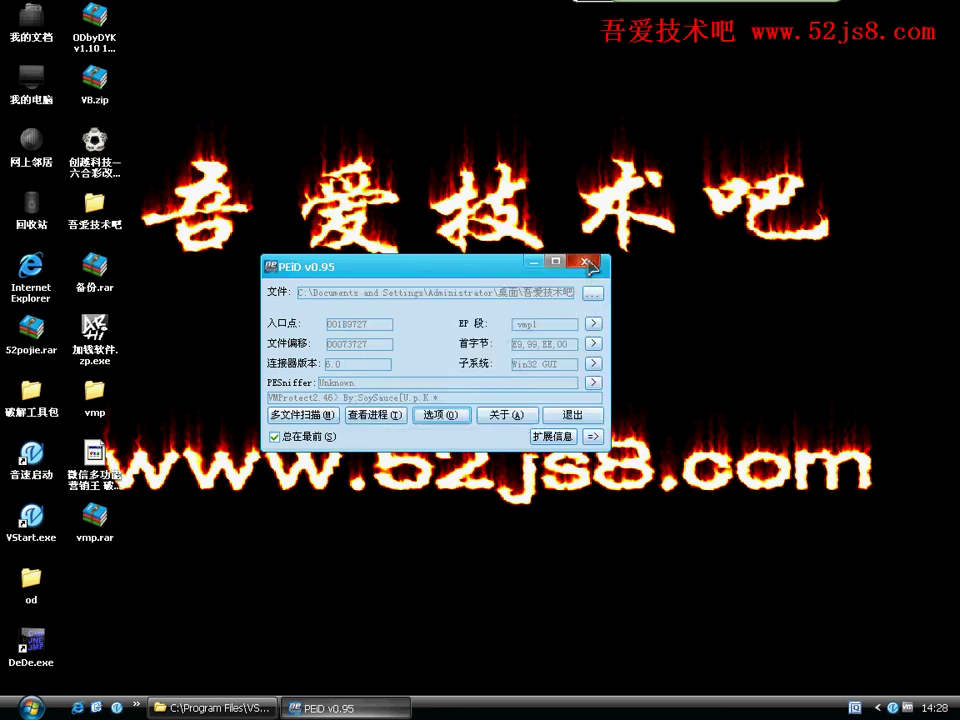
key("alt+F4")
Close the VStart window and look through the tools in the other launcher's 侦壳工具 category
mouse_move(738, 15)
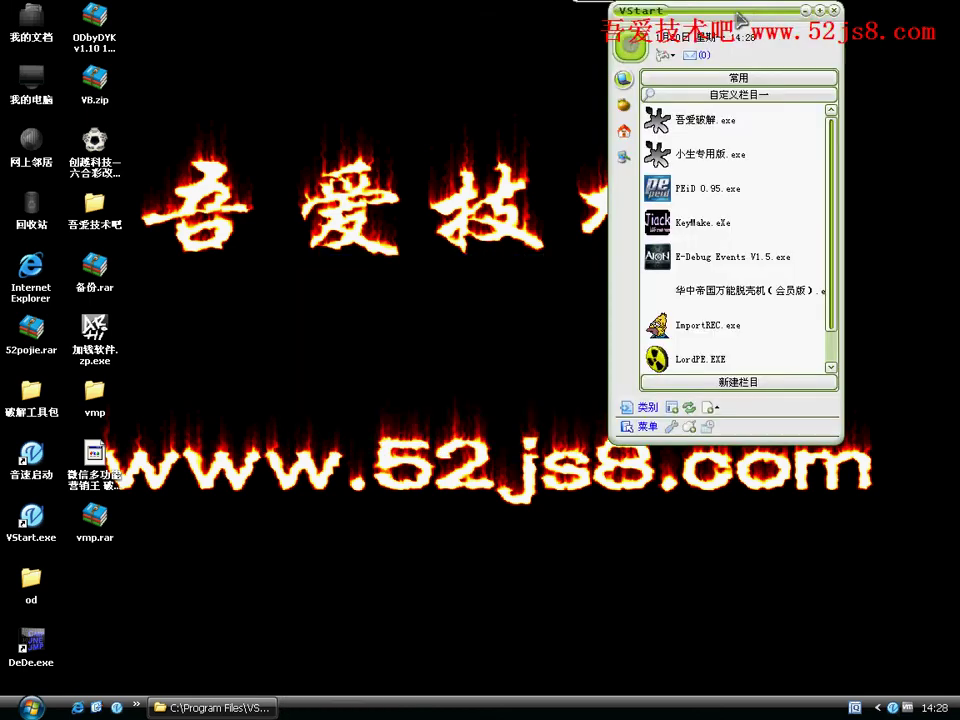
left_click(834, 11)
mouse_move(661, 3)
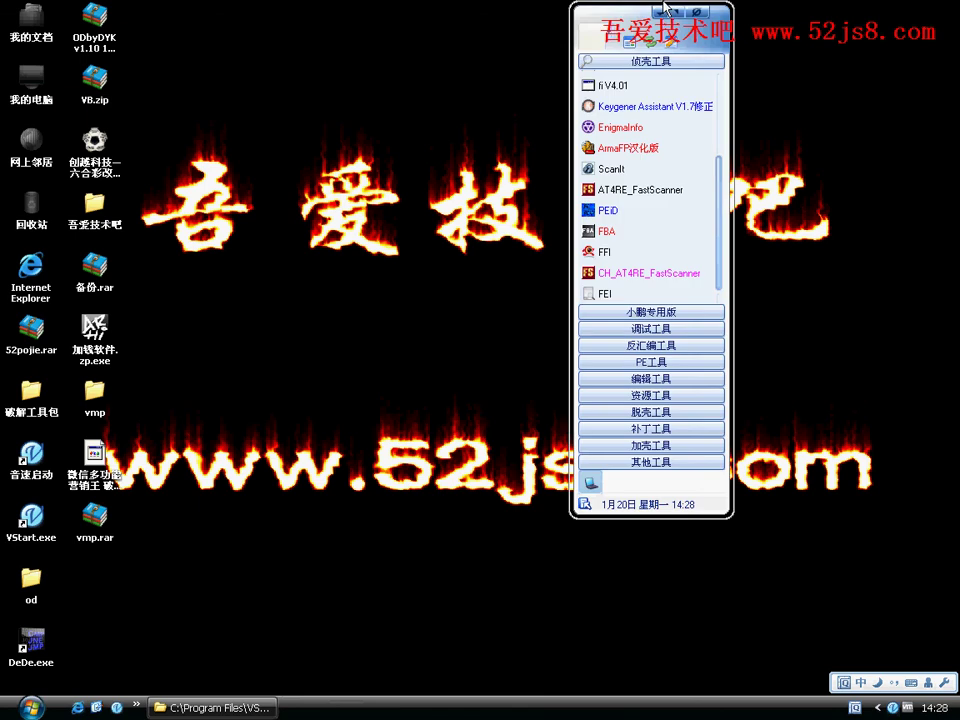
left_click(640, 65)
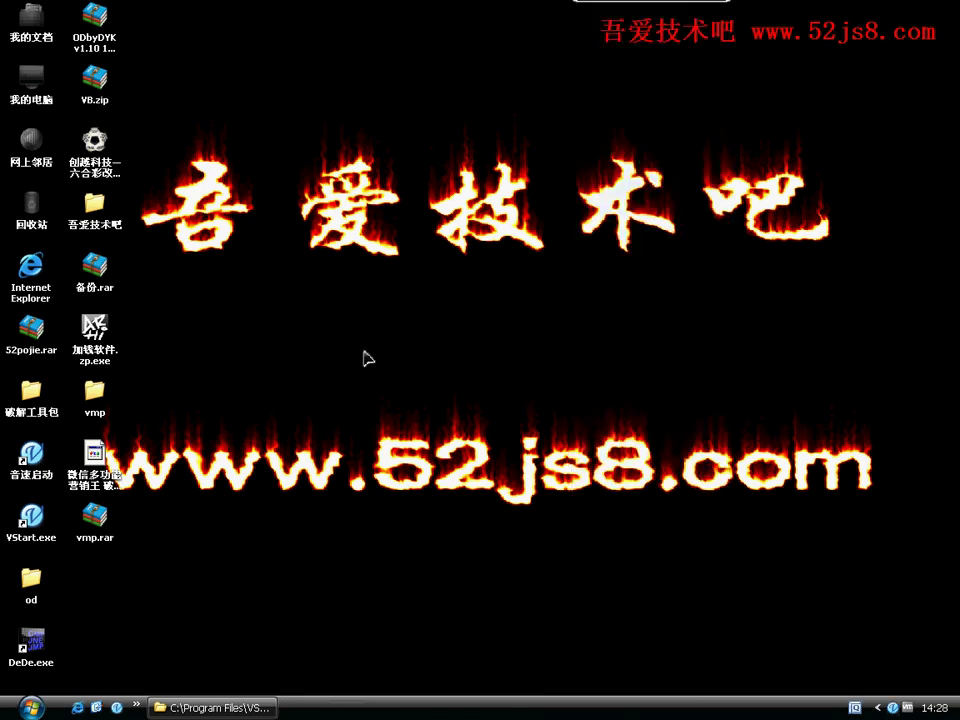
mouse_move(590, 54)
left_click(615, 62)
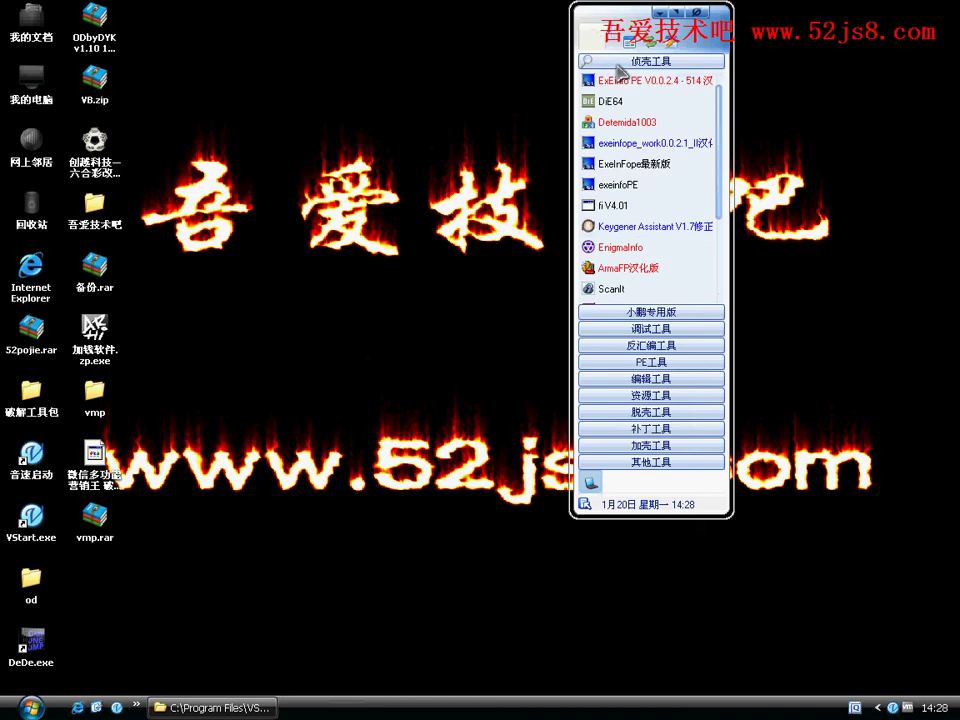
scroll(608, 189, "down", 2)
scroll(615, 200, "up", 2)
scroll(625, 205, "down", 3)
scroll(628, 208, "up", 3)
scroll(620, 205, "down", 2)
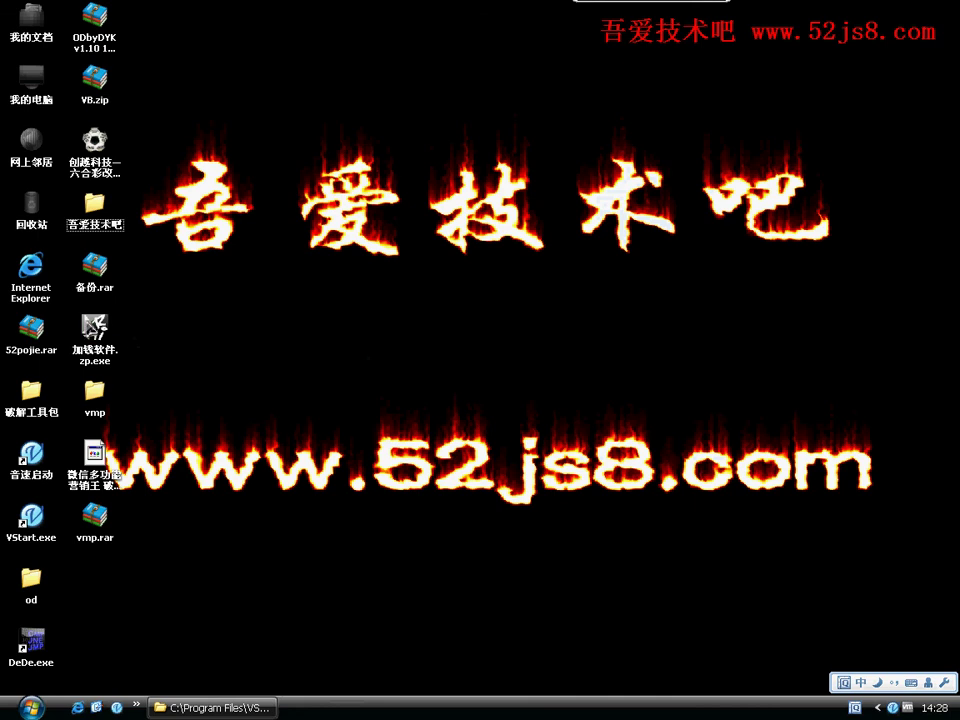
Scan the desktop's 加钱软件.zp.exe with its Scan with PEiD shell command and close PEiD
right_click(88, 321)
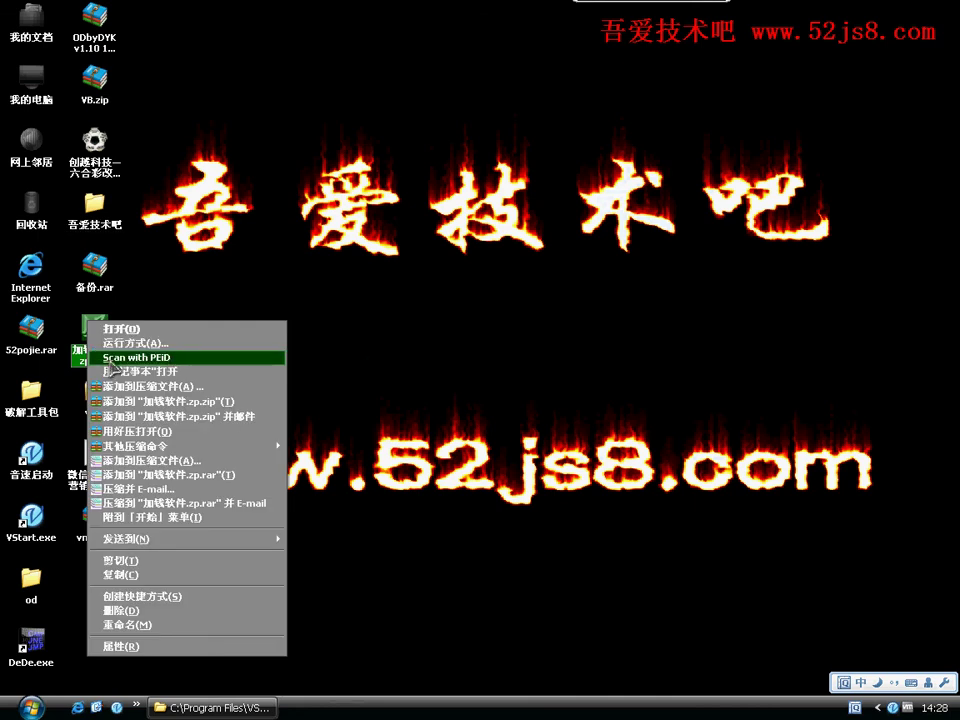
left_click(194, 360)
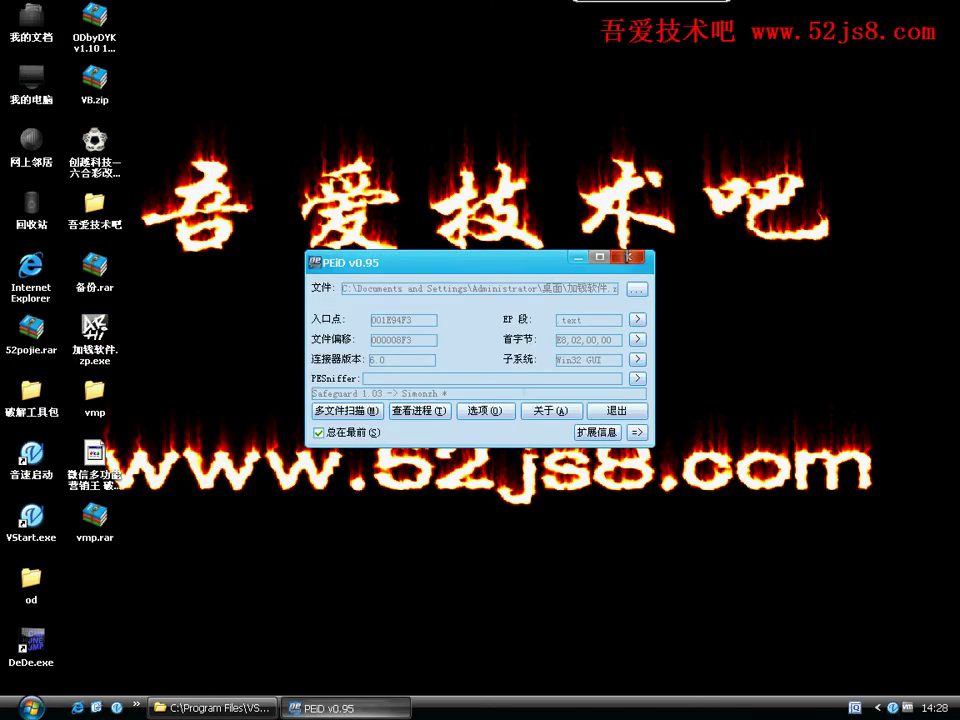
left_click(627, 257)
left_click(198, 324)
Scan De_助手2.7.0.exe from the desktop's vmp folder with PEiD, and close PEiD and the folder
double_click(94, 392)
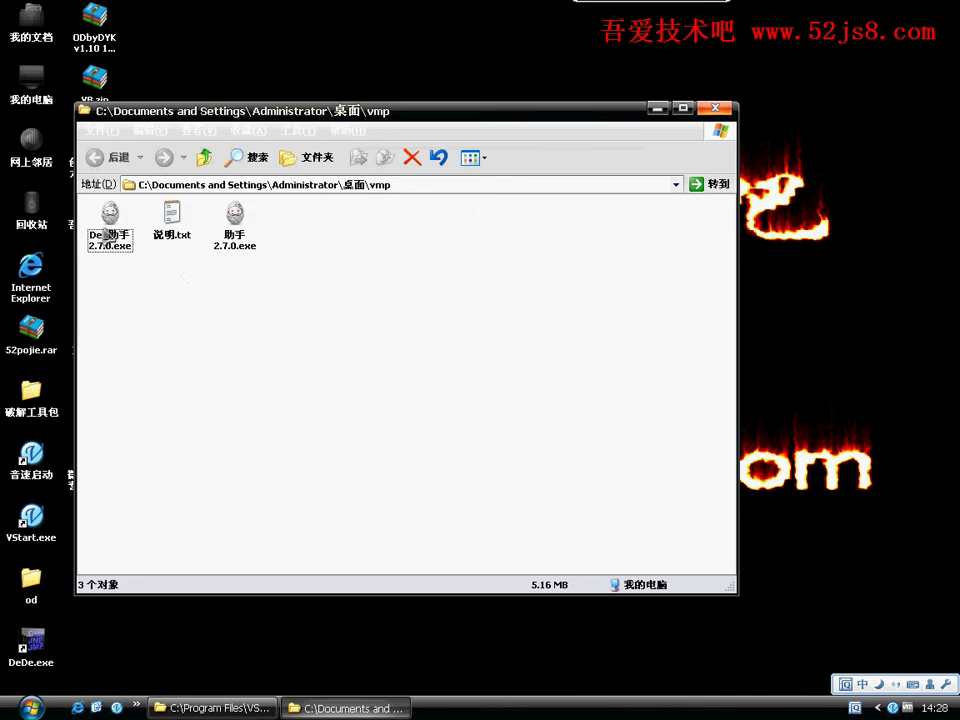
left_click(110, 215)
right_click(105, 229)
left_click(170, 266)
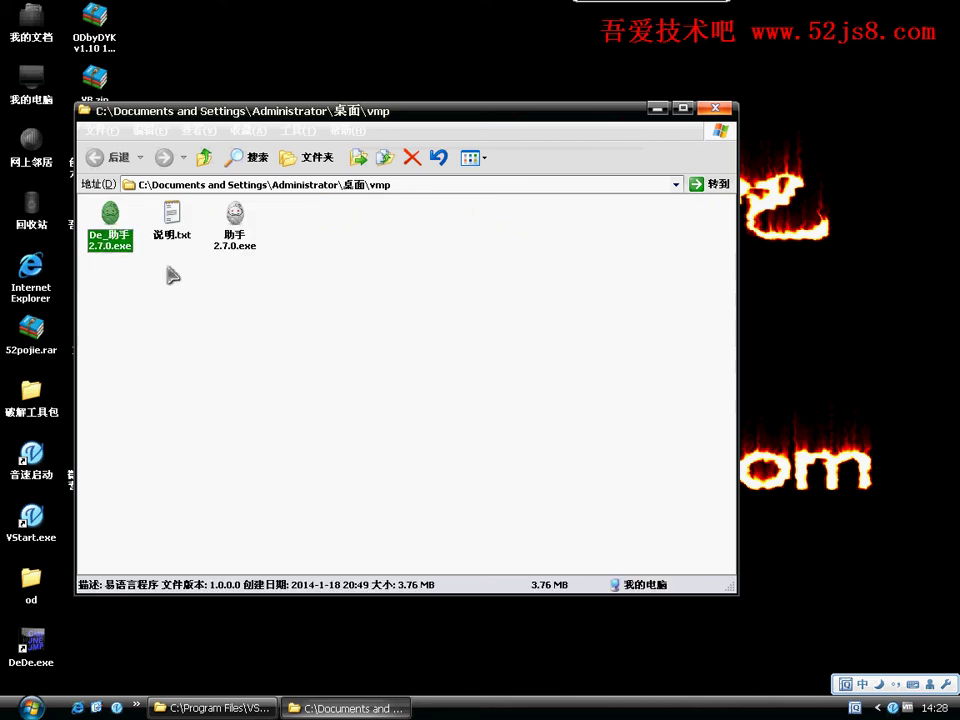
left_click(628, 257)
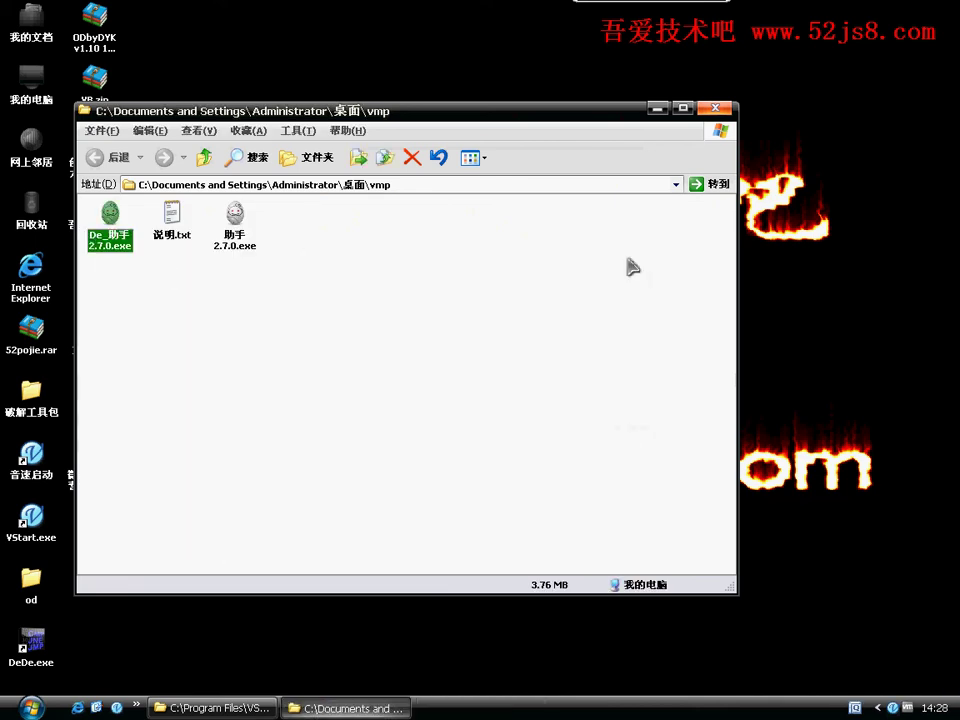
left_click(716, 108)
Look through the Config, User50 and Skin subfolders of C:\Program Files\VStart50
mouse_move(645, 8)
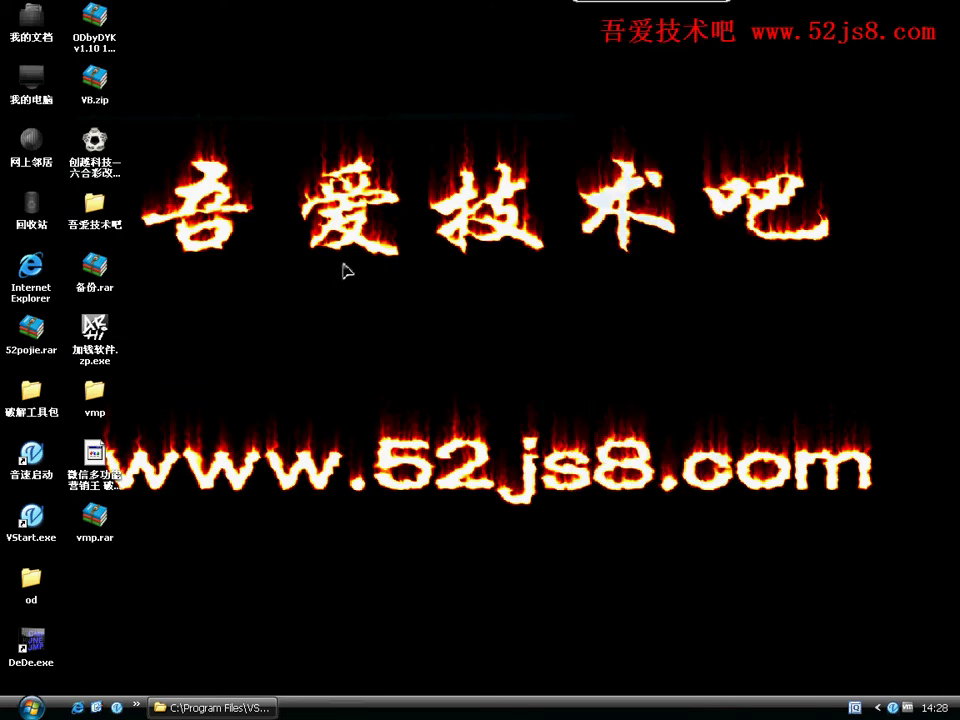
left_click(210, 708)
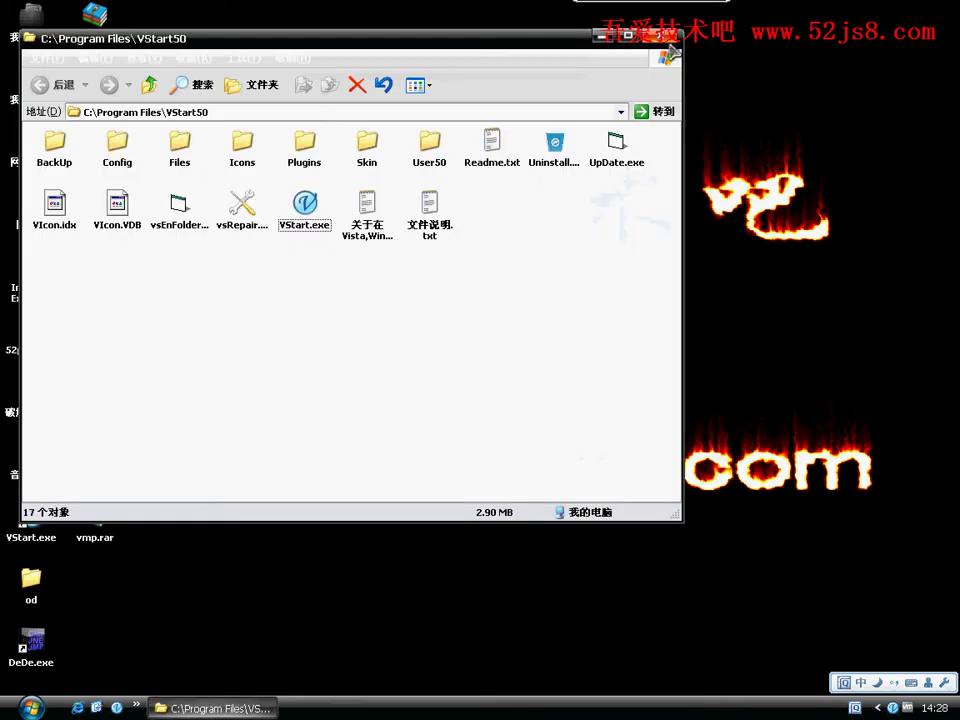
left_click(325, 152)
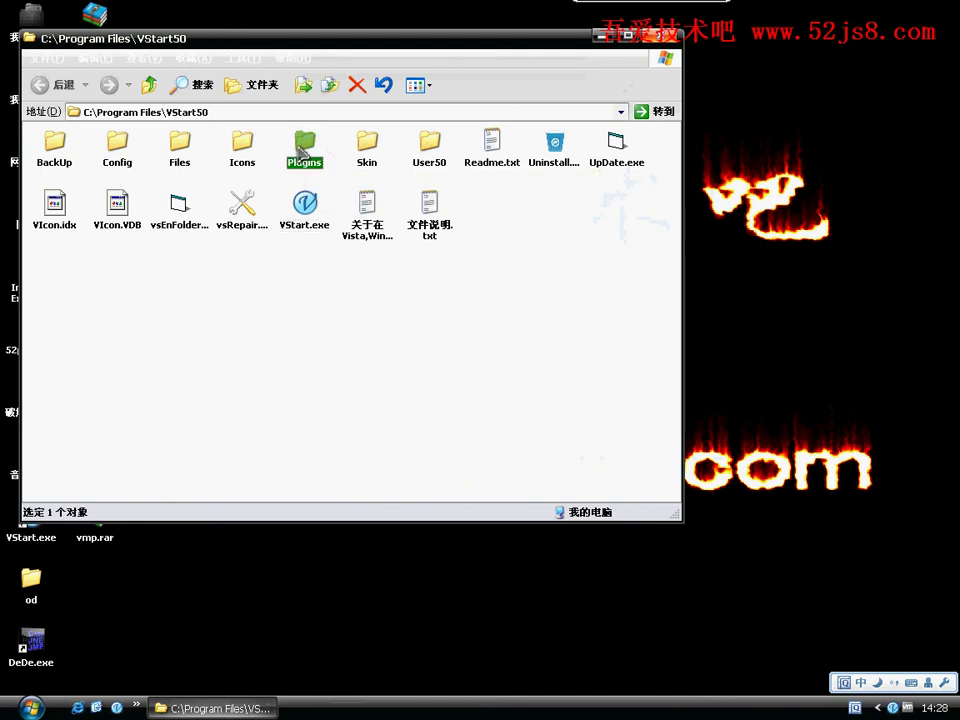
left_click(491, 261)
double_click(117, 145)
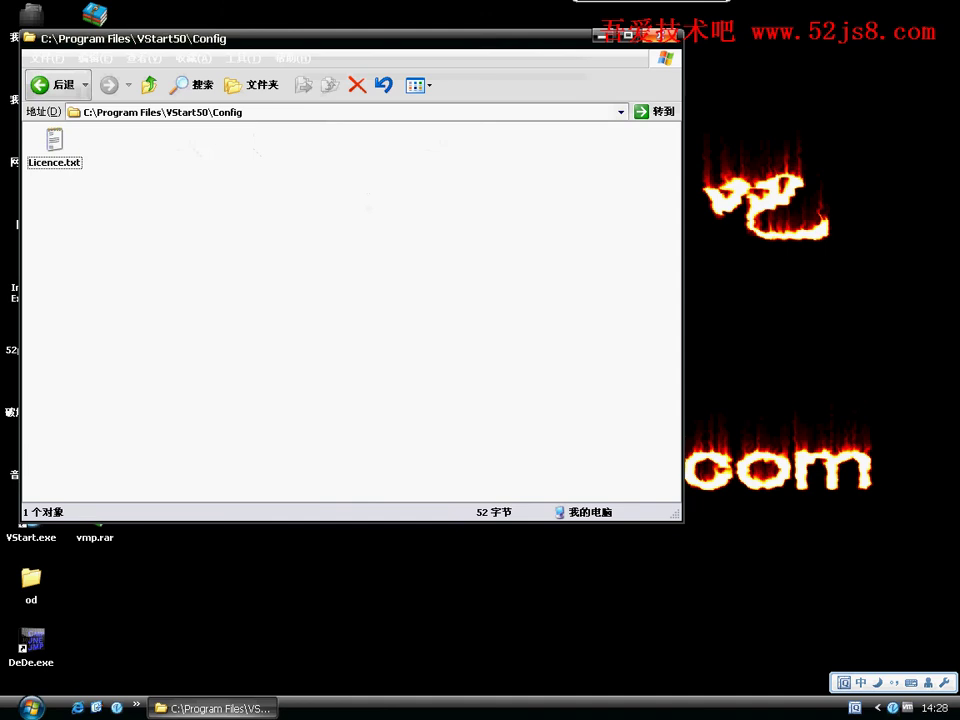
left_click(40, 84)
double_click(429, 145)
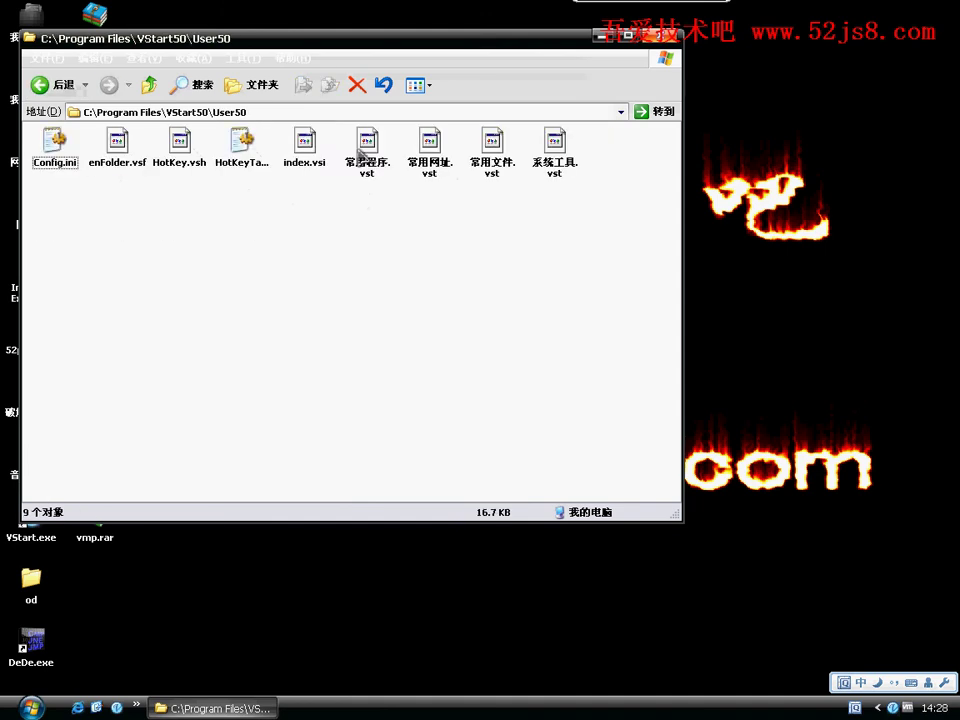
left_click(40, 85)
double_click(366, 146)
left_click(40, 85)
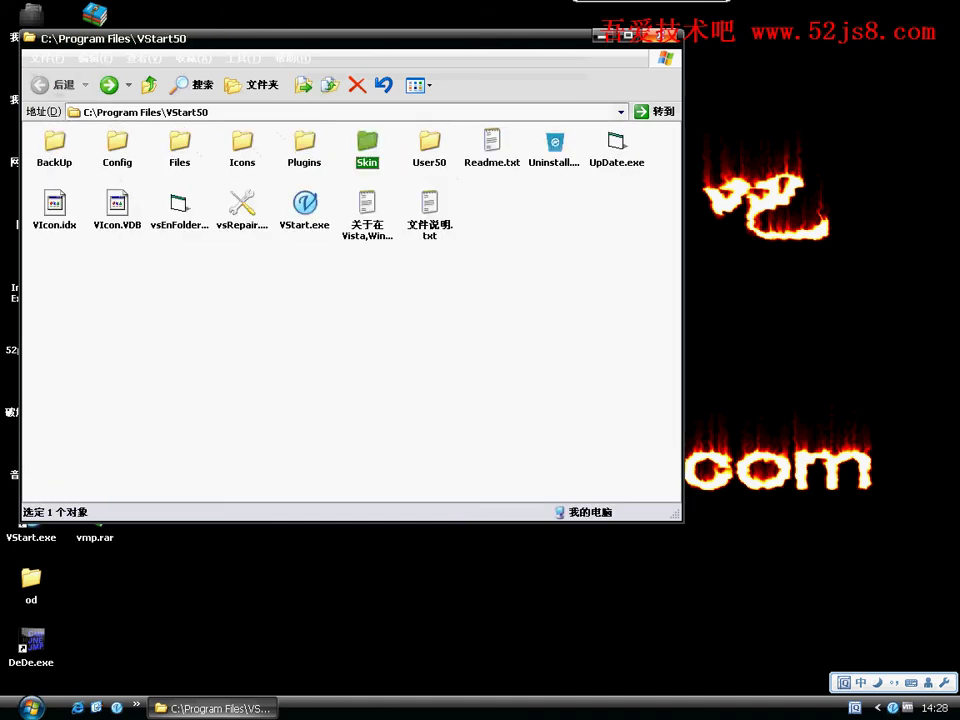
Check the Plugins, Icons and BackUp subfolders of VStart50 and close the folder window
double_click(304, 145)
left_click(58, 88)
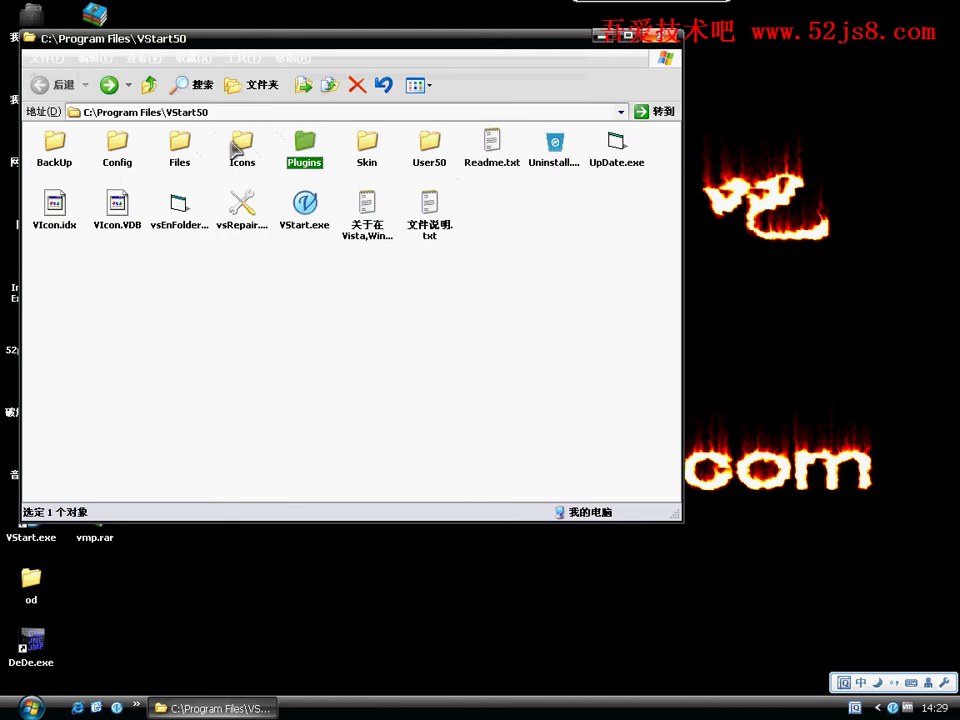
double_click(242, 145)
left_click(40, 86)
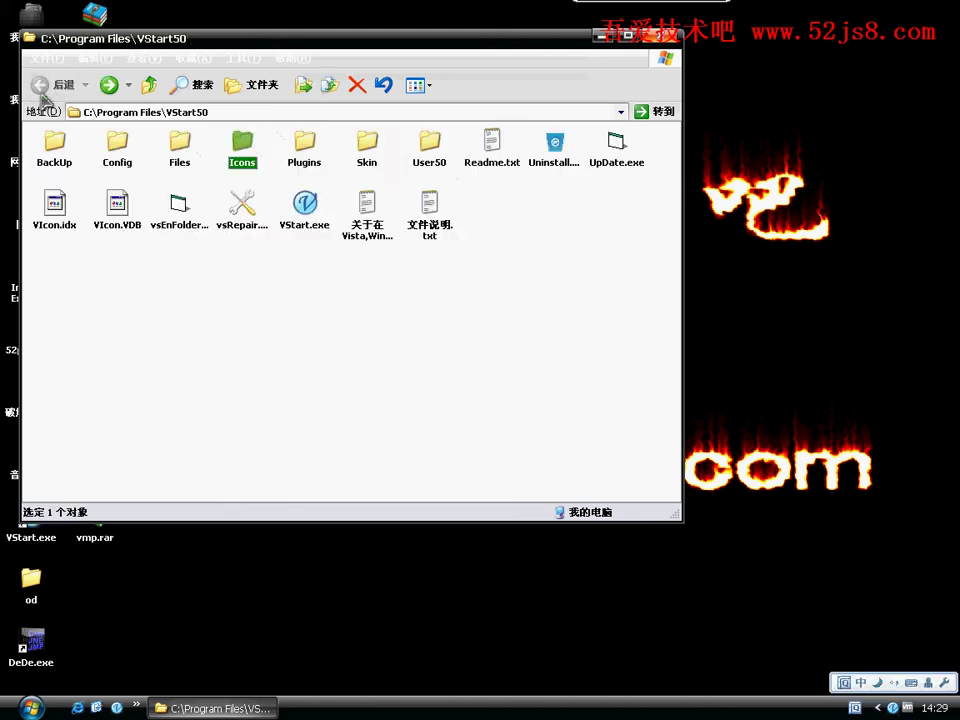
double_click(54, 145)
left_click(40, 85)
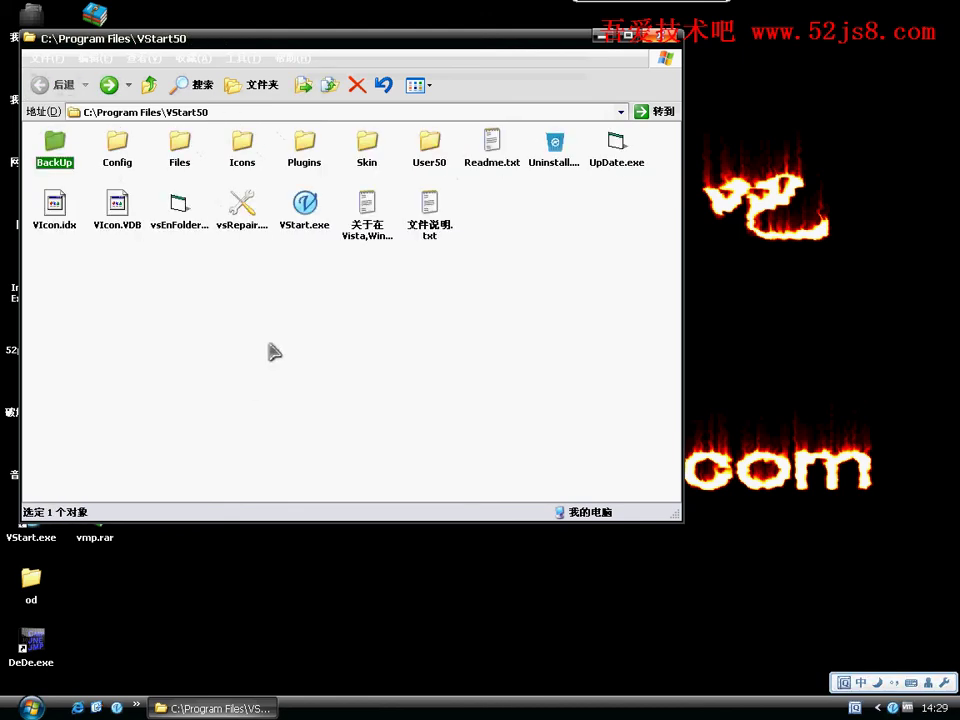
right_click(240, 708)
left_click(280, 698)
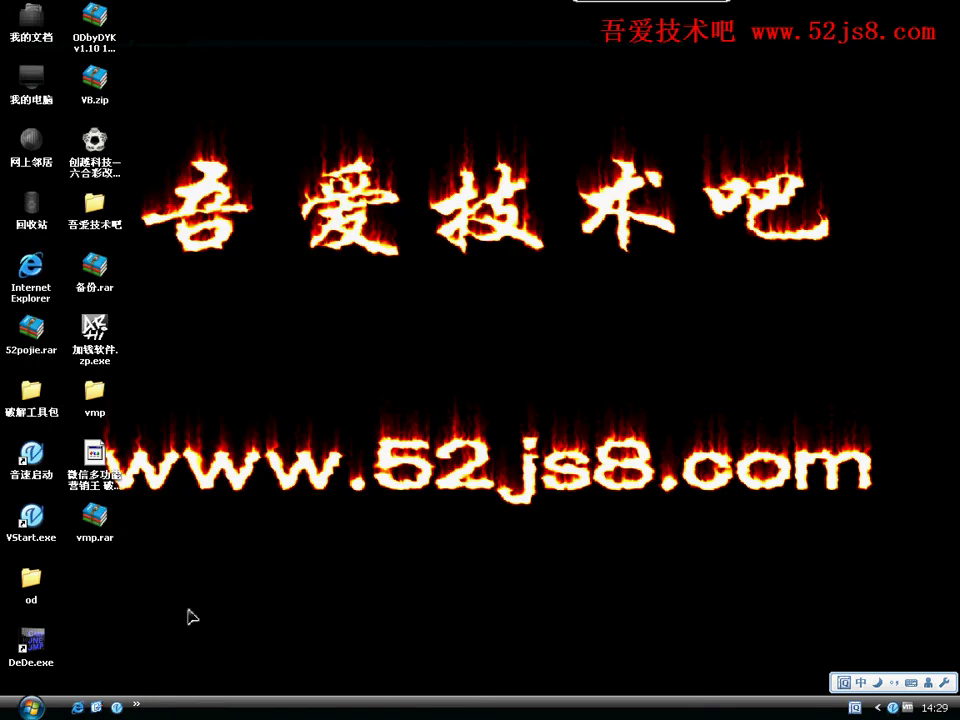
Locate the target of the desktop's 音速启动 shortcut from its properties, and close the folder and properties
right_click(22, 462)
left_click(103, 428)
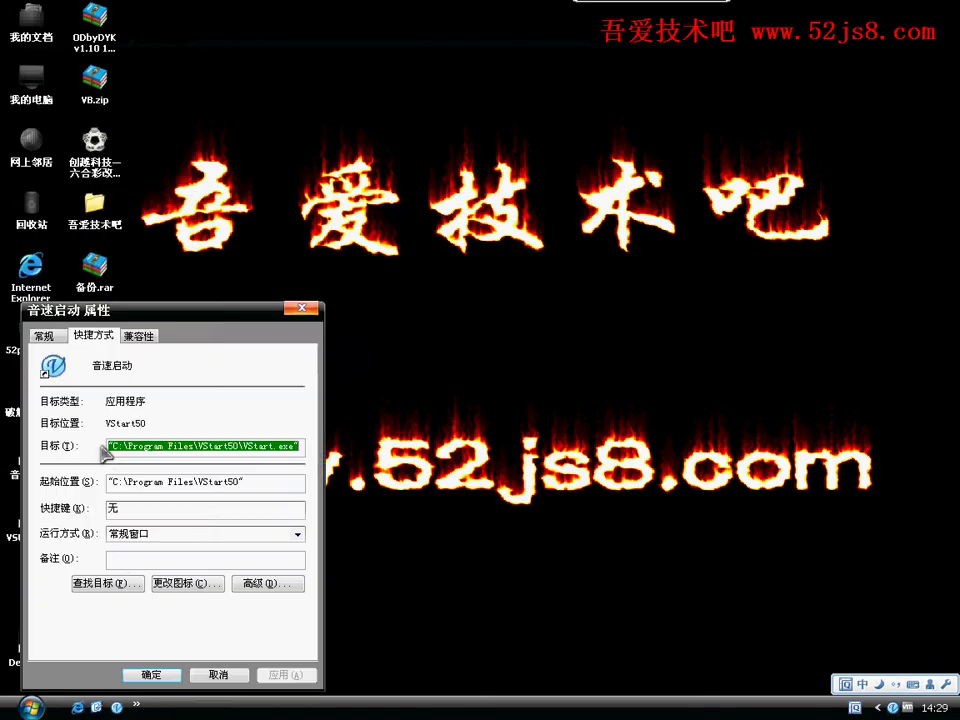
left_click(130, 582)
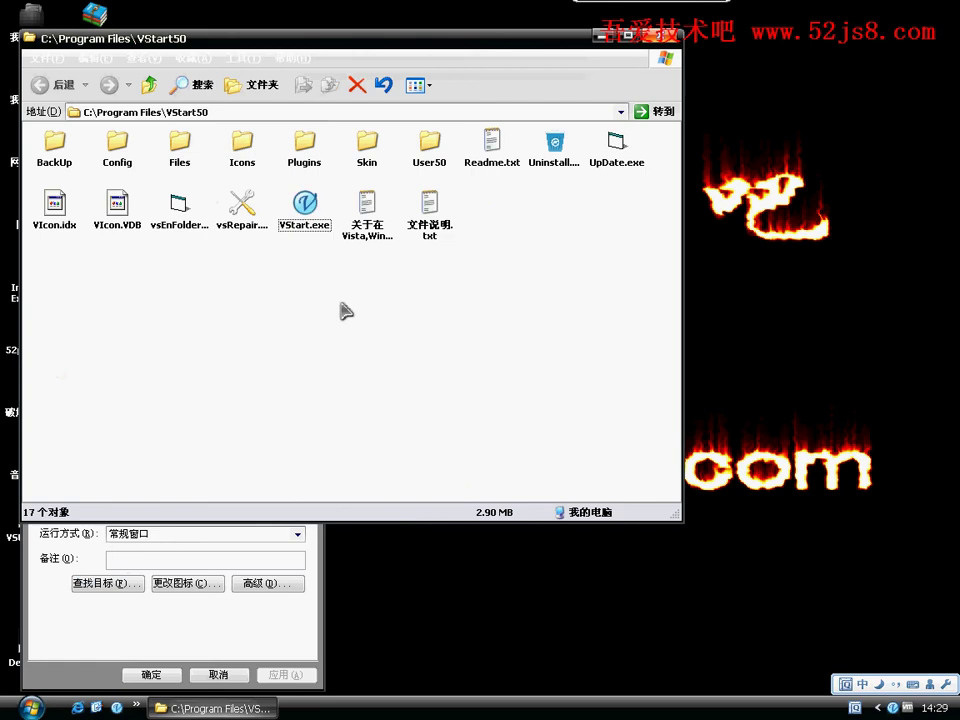
left_click(669, 38)
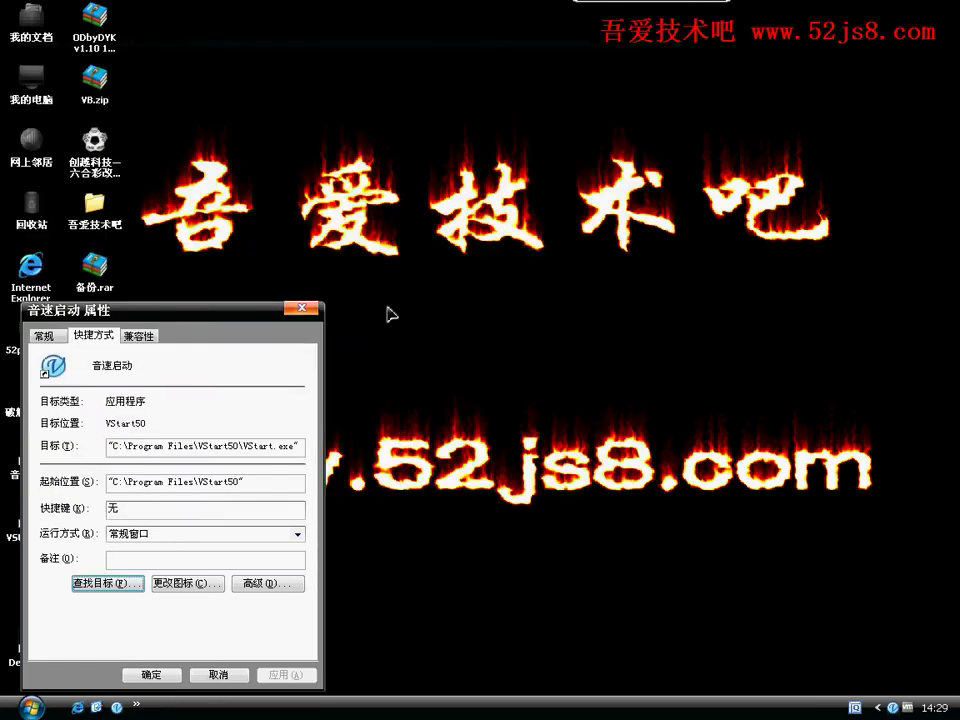
left_click(300, 308)
Minimise the virtual machine to highlight the "2、od" entry in 破解工具的介绍.txt, and return to the 秒杀刷雷 virtual machine
mouse_move(647, 38)
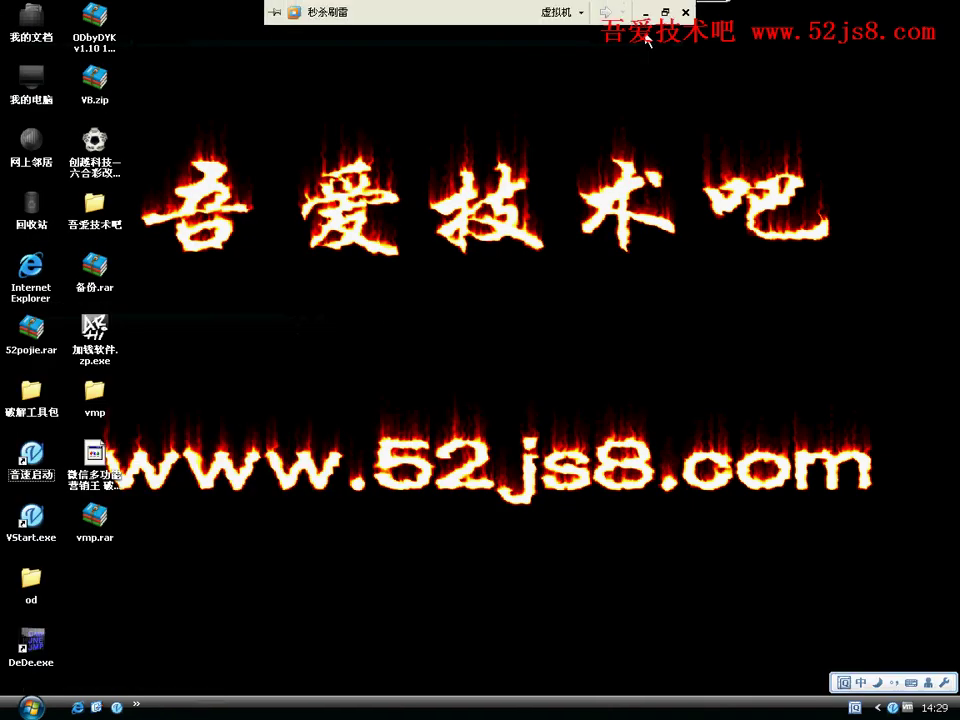
left_click(647, 12)
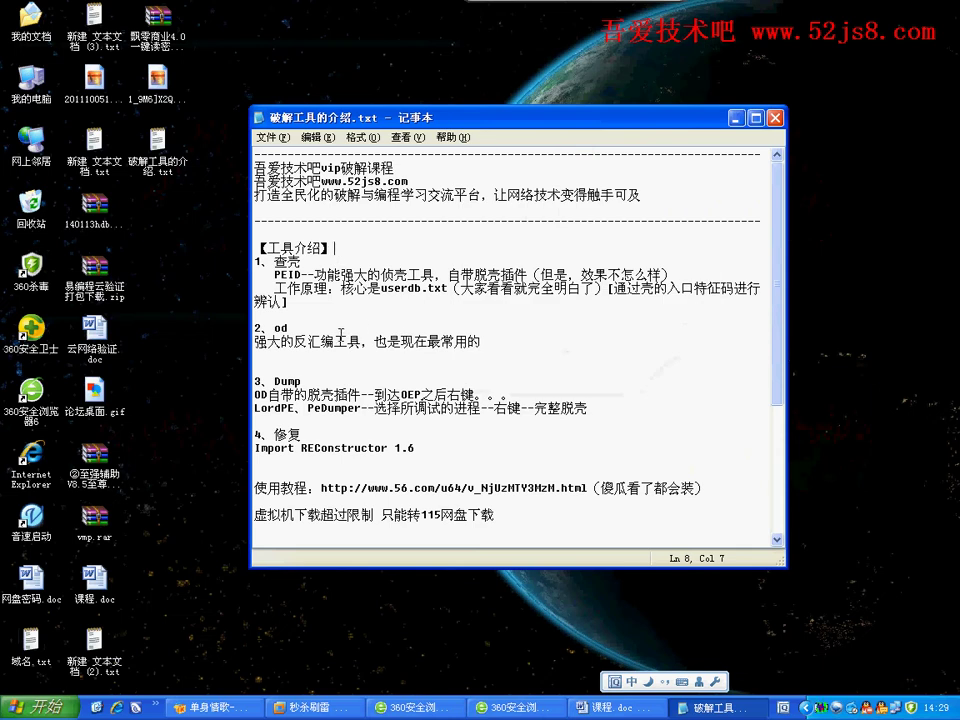
left_click_drag(341, 336, 259, 329)
left_click(342, 330)
left_click(297, 710)
Browse the launcher's 小鹏专用版 category and select the 小生专用版, Jiack and 小生我怕怕[LCG] entries
mouse_move(672, 6)
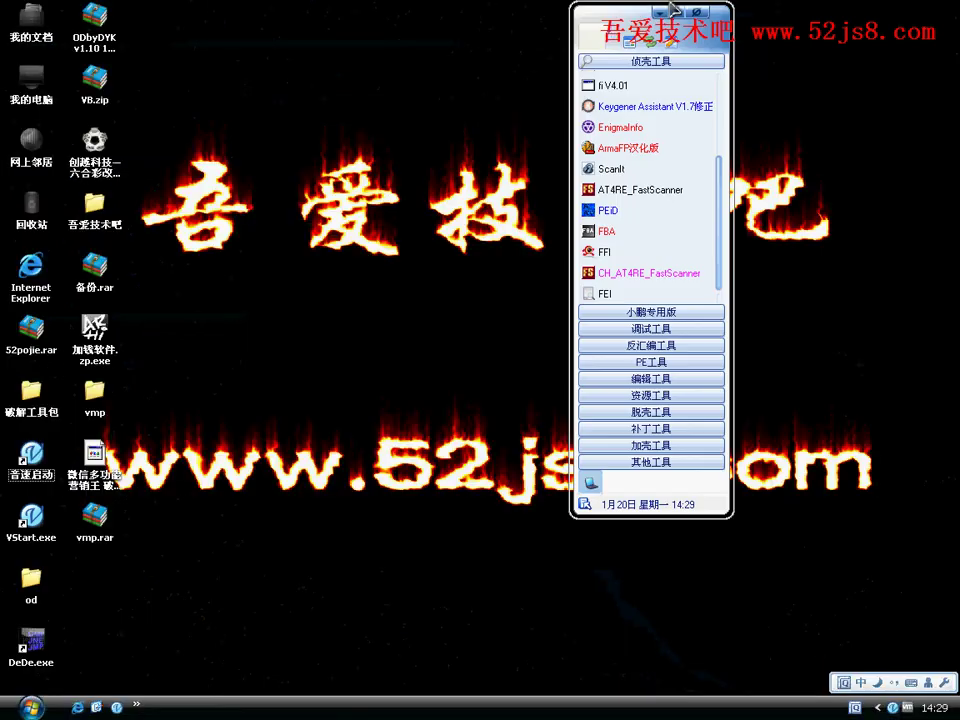
left_click(668, 313)
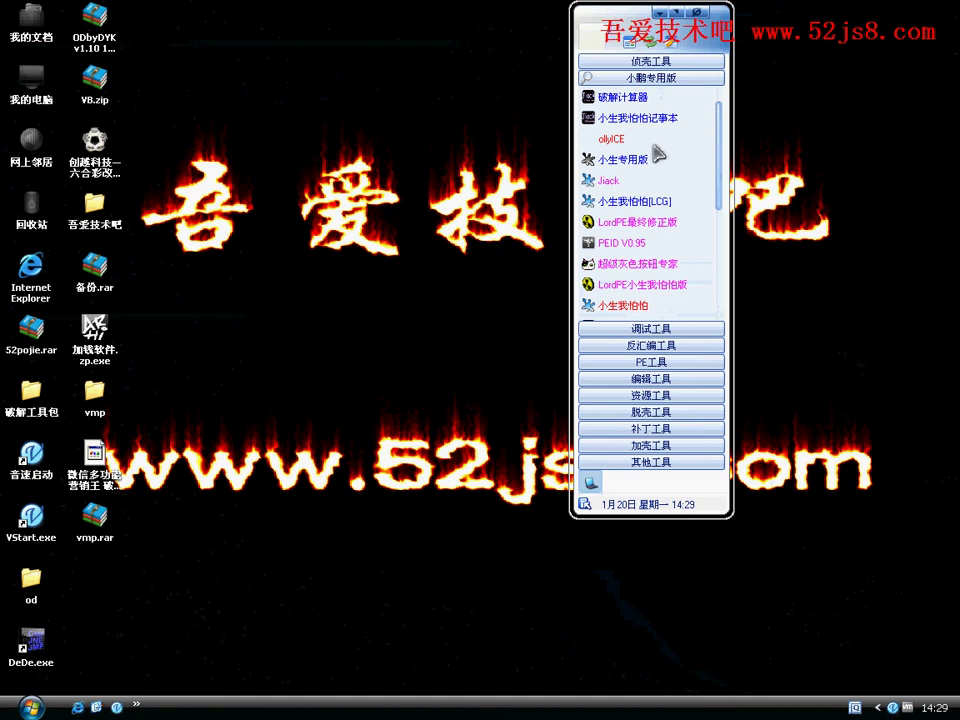
scroll(659, 153, "down", 1)
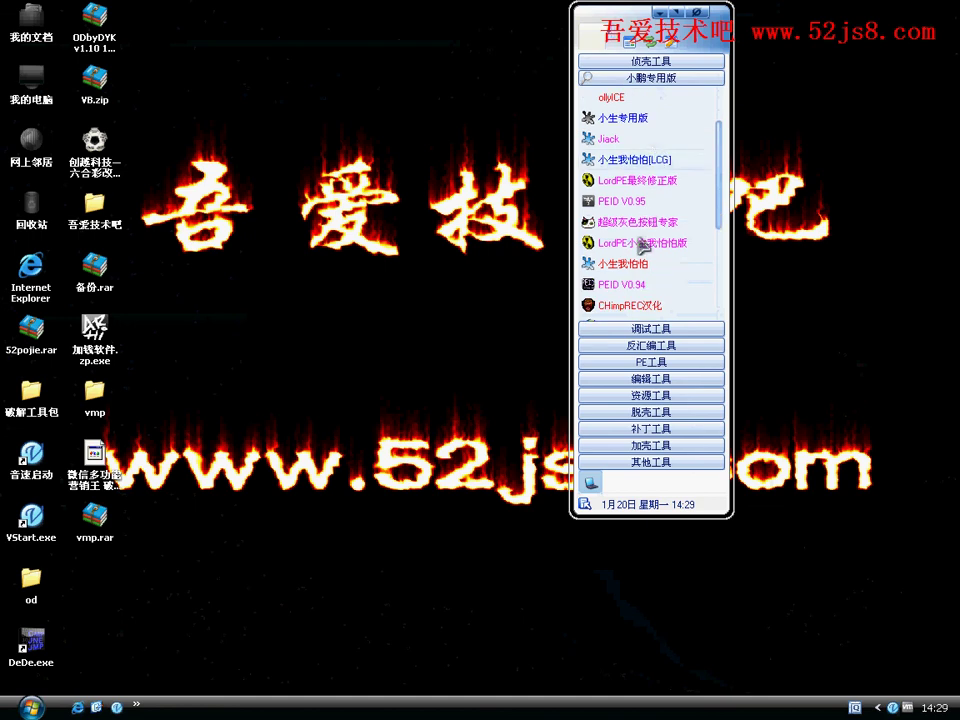
scroll(641, 244, "up", 2)
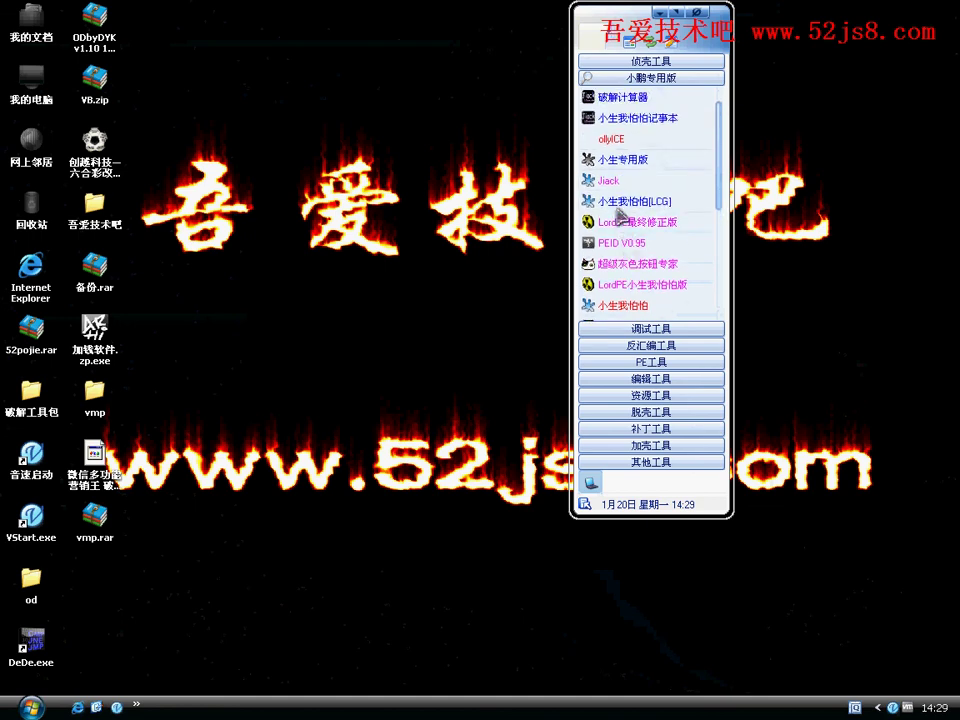
left_click_drag(611, 164, 614, 177)
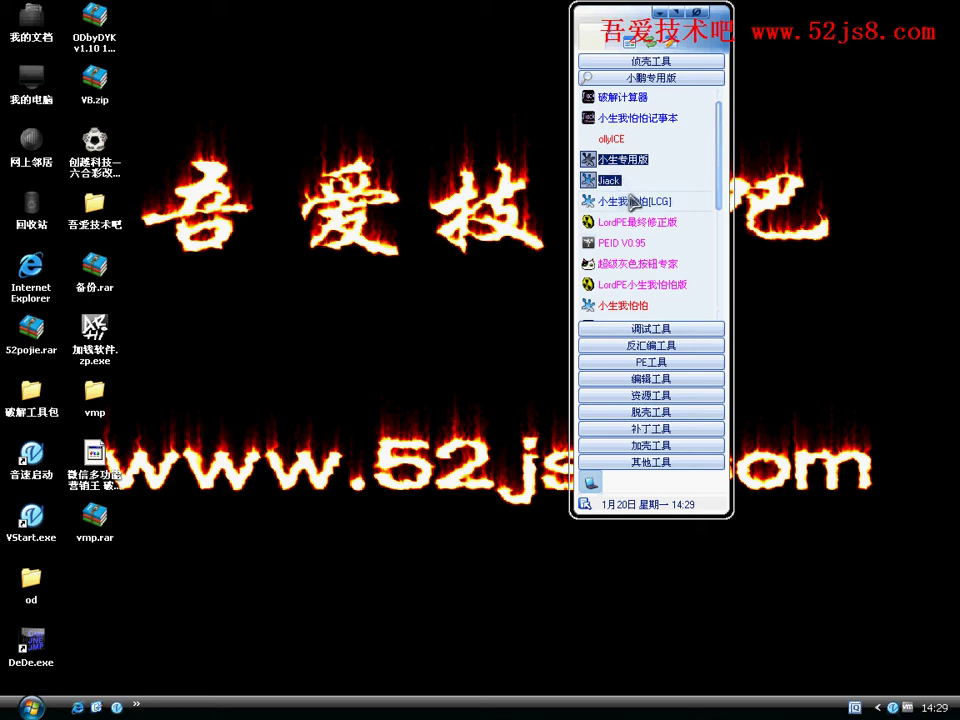
left_click(637, 205, "ctrl")
scroll(645, 185, "up", 1)
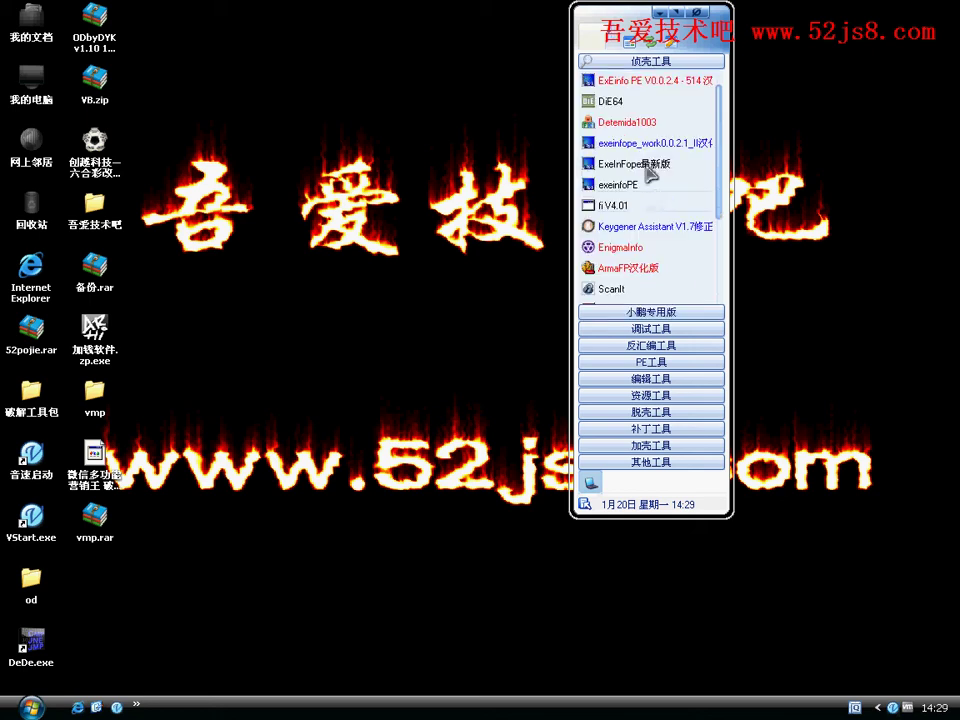
Look through the launcher's 侦壳工具 category and start the Jiack debugger
scroll(650, 172, "down", 2)
scroll(615, 146, "up", 1)
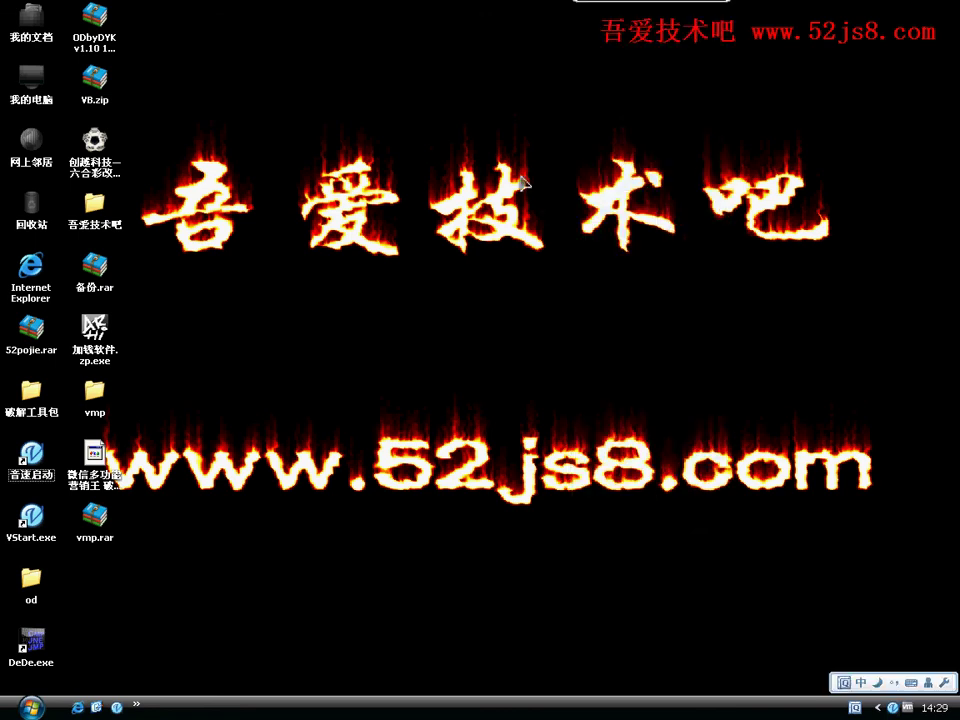
mouse_move(642, 2)
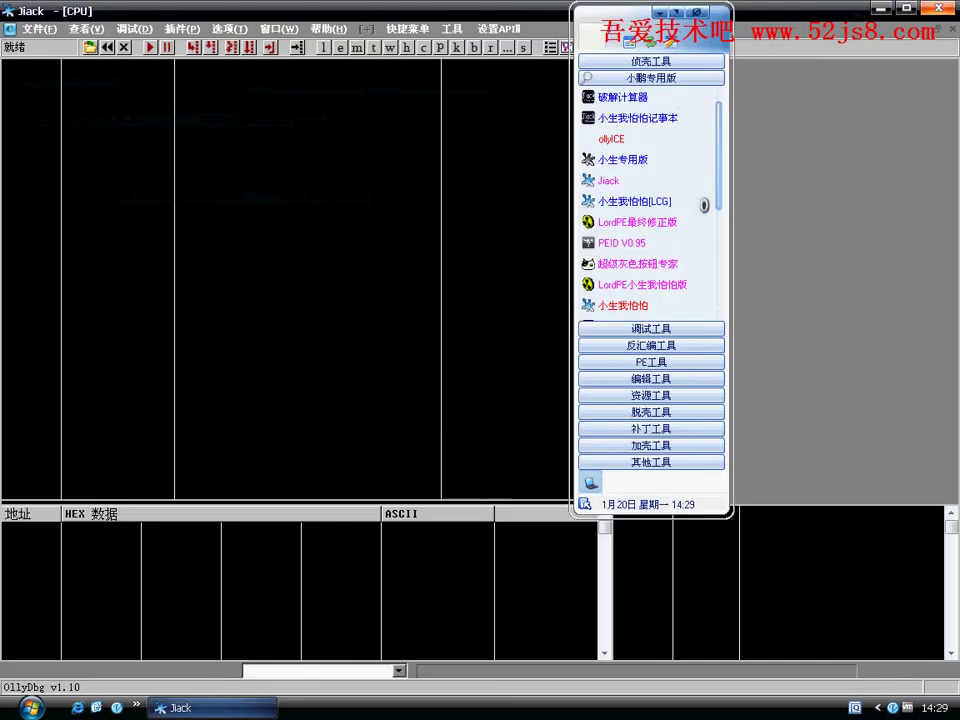
Look through the full list of tools in the launcher's 小鹏专用版 category
left_click_drag(719, 191, 709, 303)
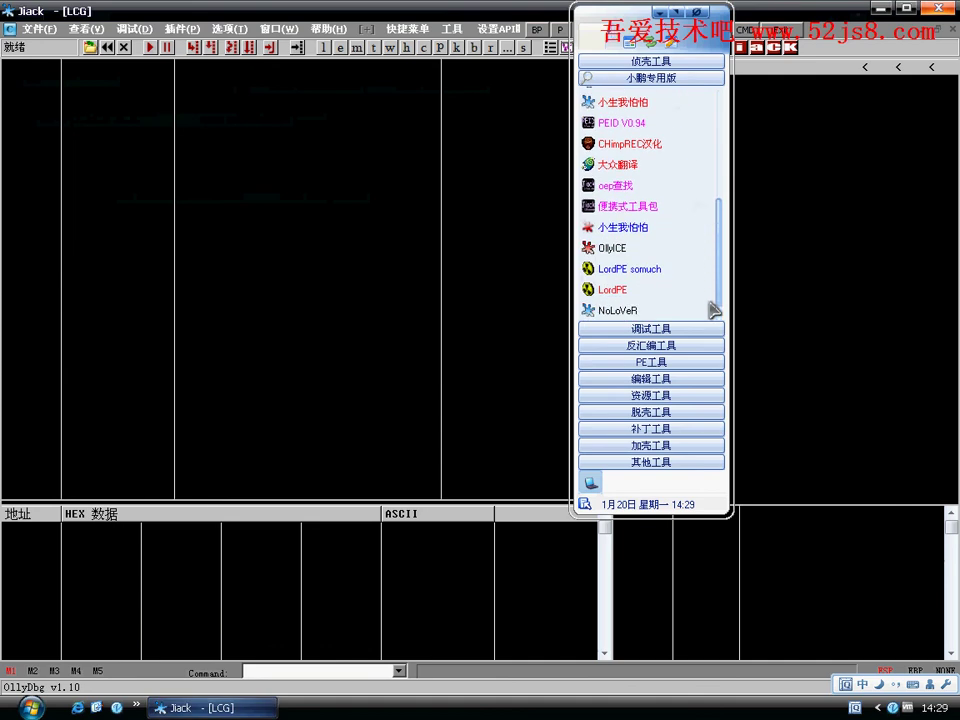
scroll(718, 240, "up", 5)
scroll(722, 200, "down", 3)
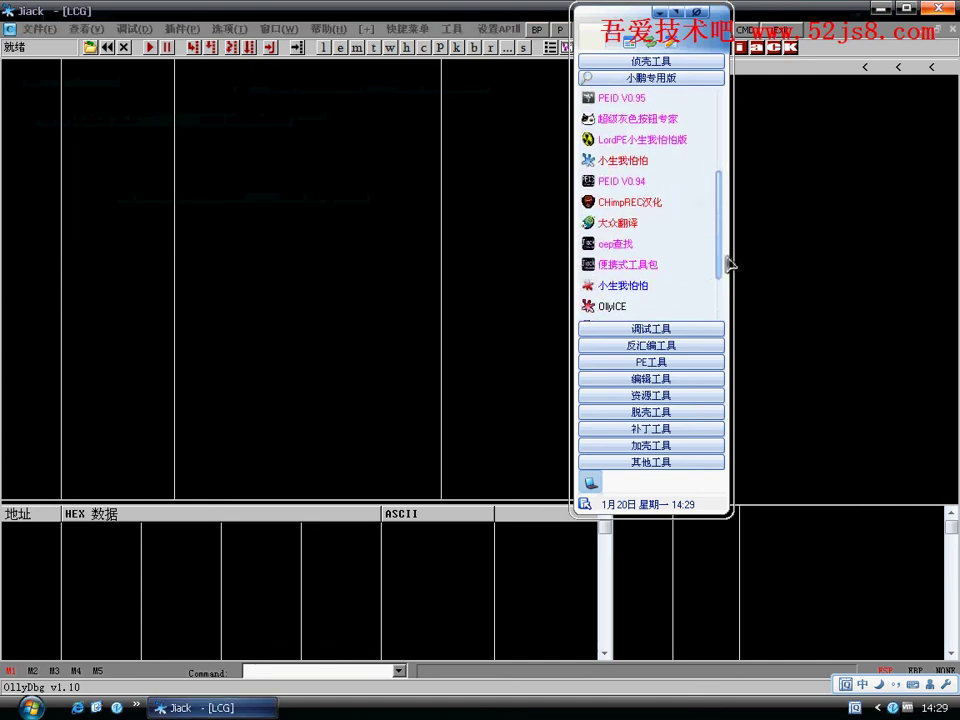
mouse_move(693, 8)
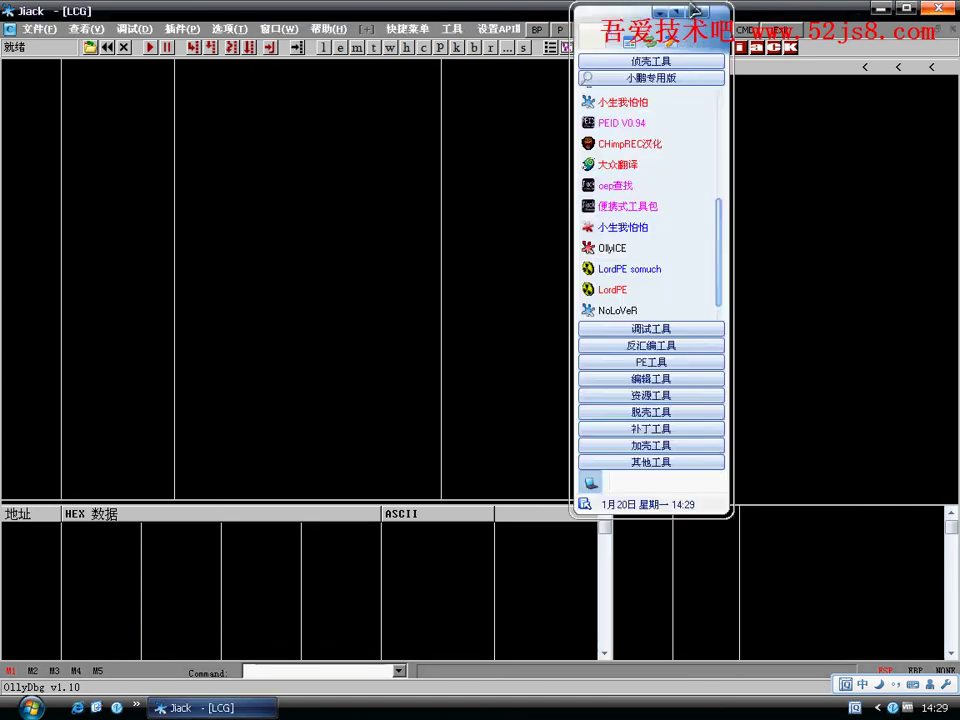
scroll(640, 165, "up", 2)
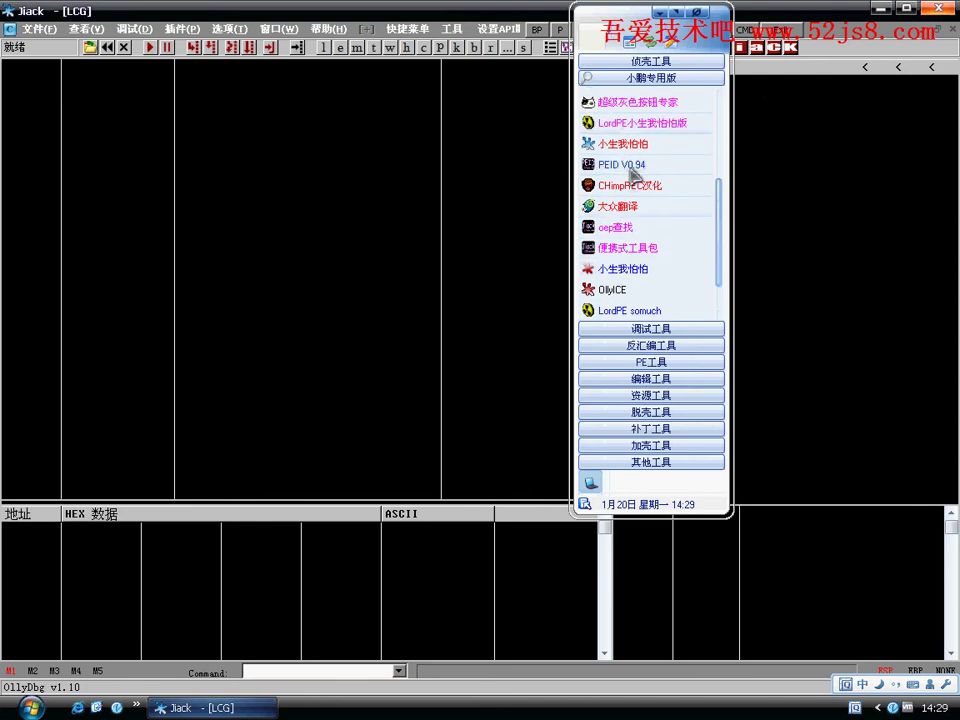
scroll(635, 173, "up", 3)
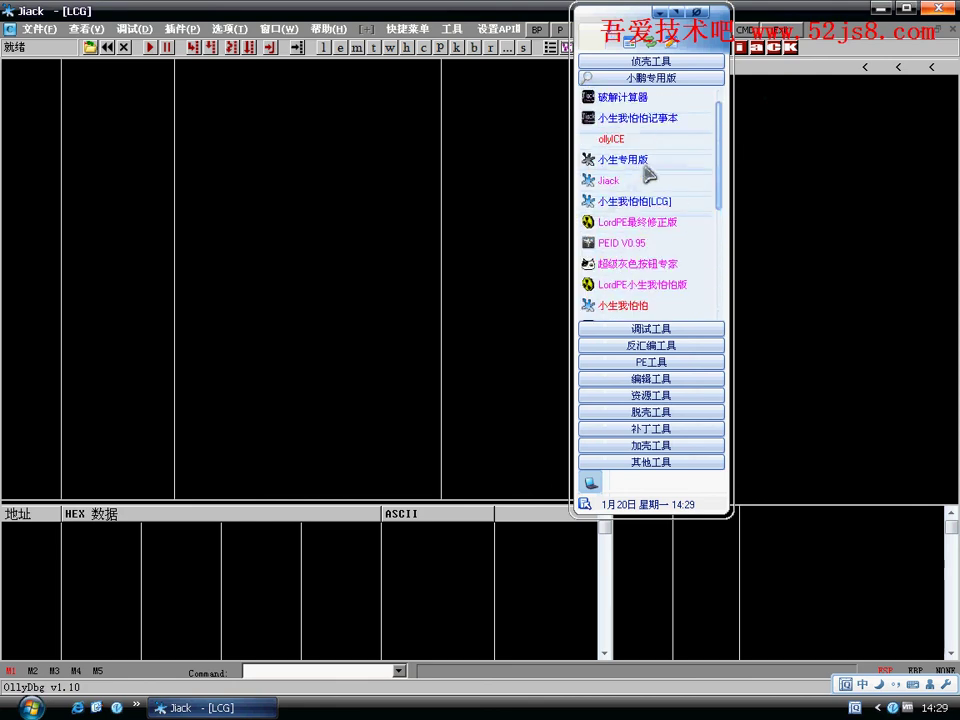
Load the desktop's 加钱软件.zp.exe into the restored-down debugger window, and open 创越科技—六合彩改单系统1221.exe in its place
left_click(904, 10)
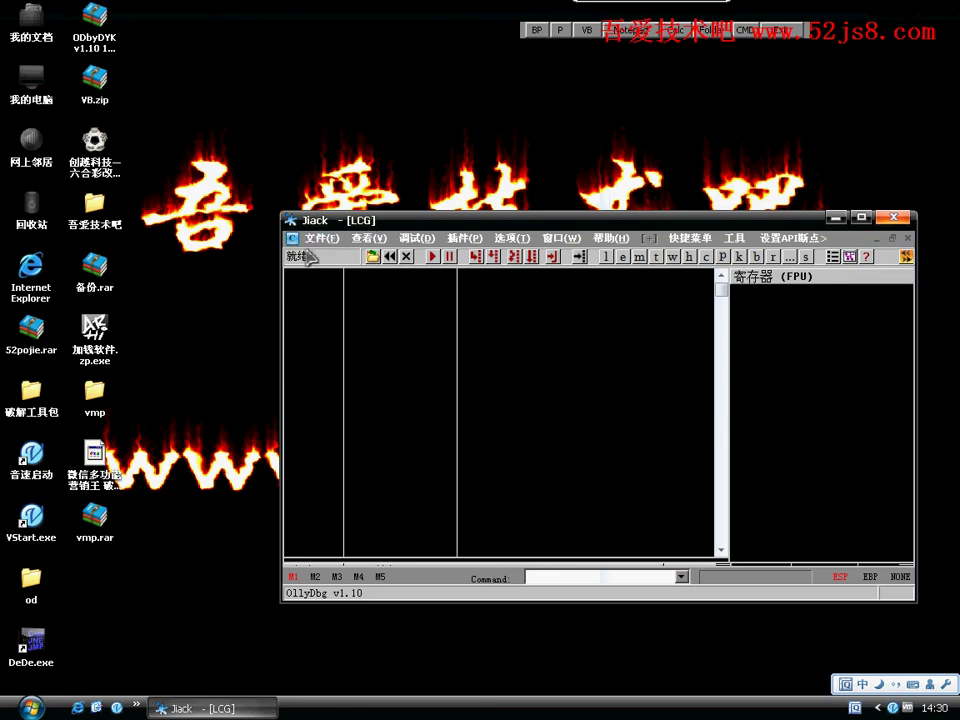
left_click_drag(95, 330, 369, 373)
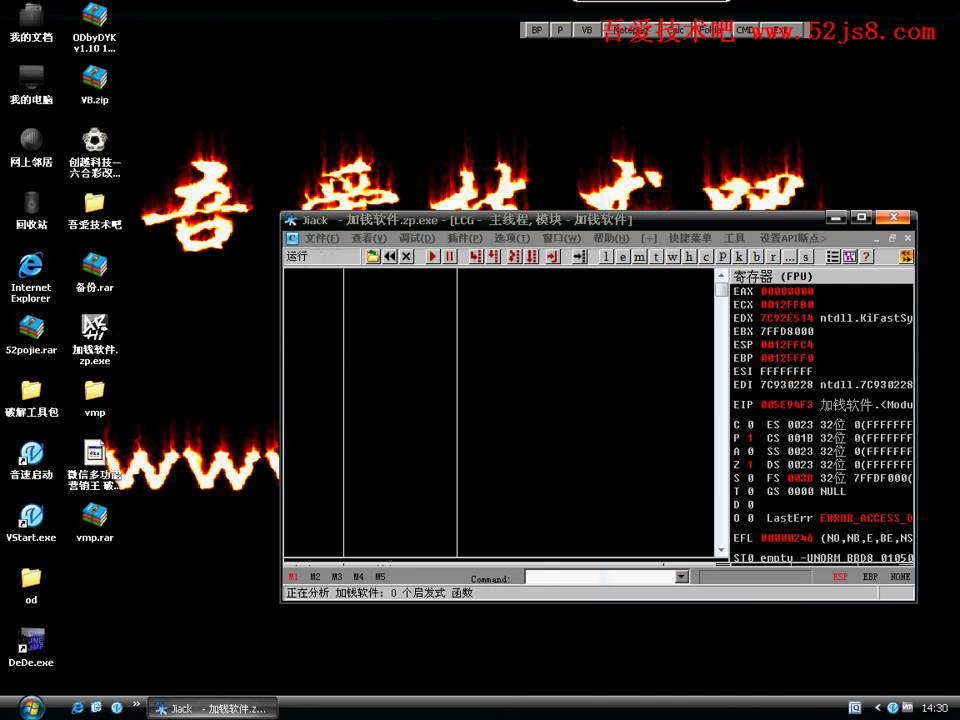
left_click(322, 238)
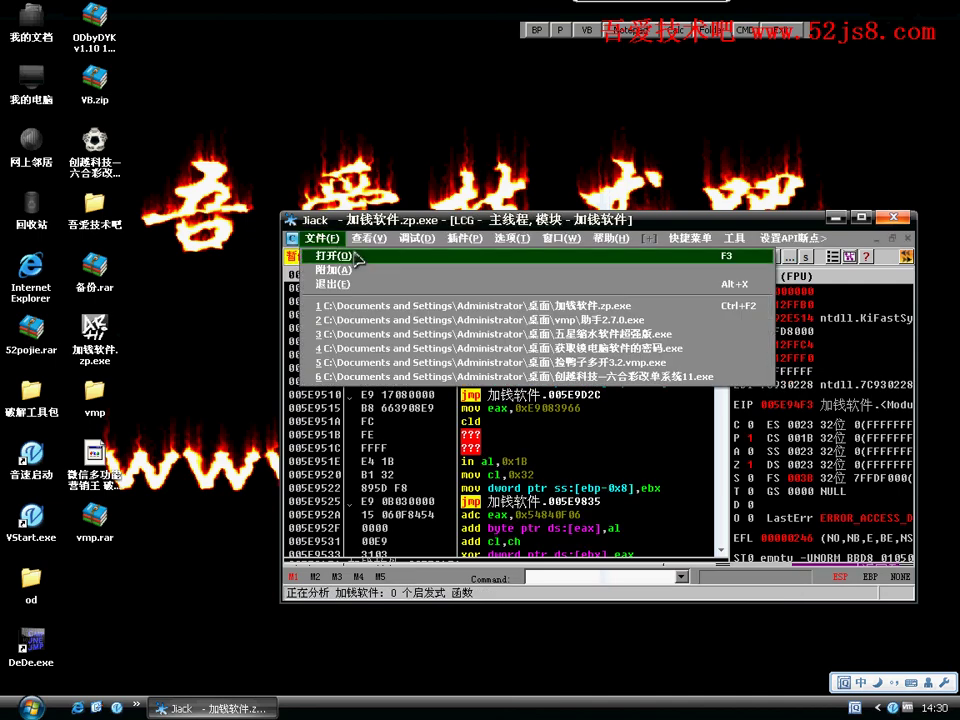
left_click(358, 263)
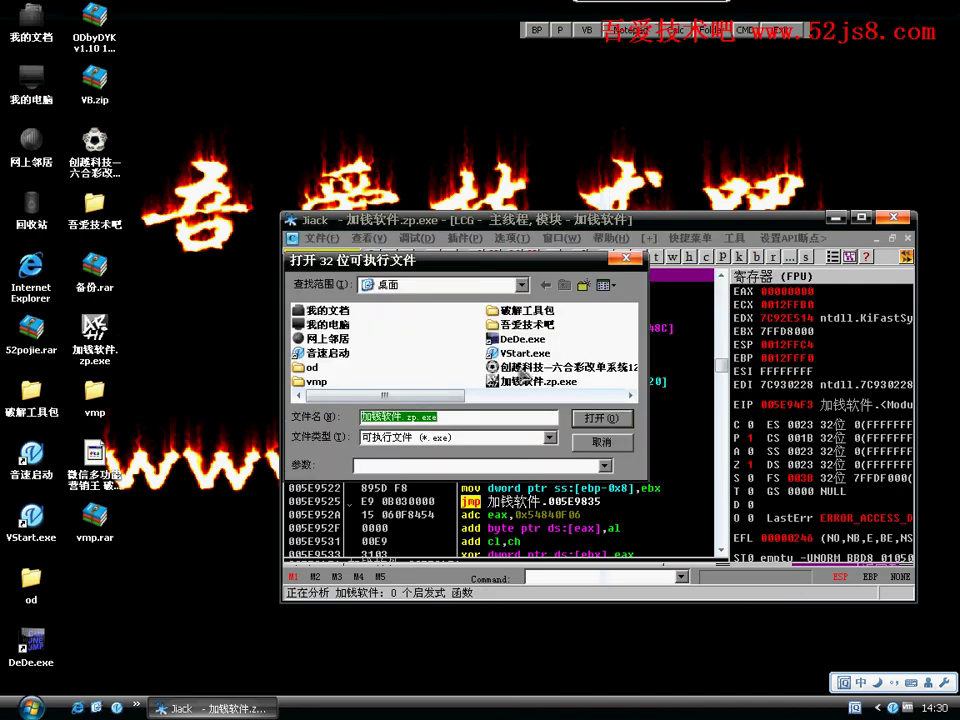
left_click(540, 367)
left_click(610, 418)
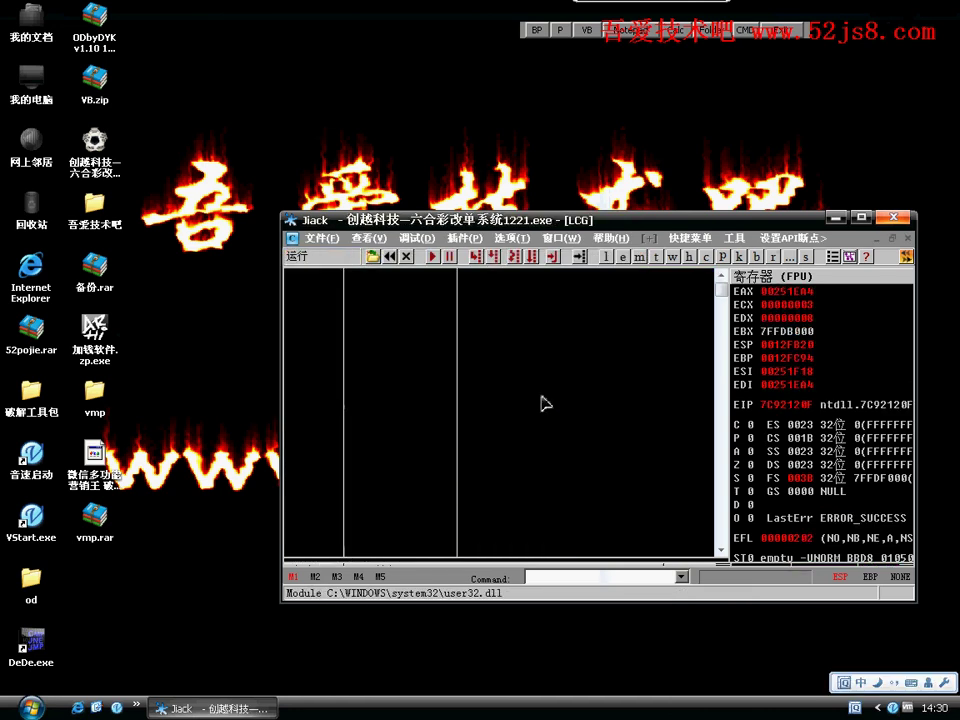
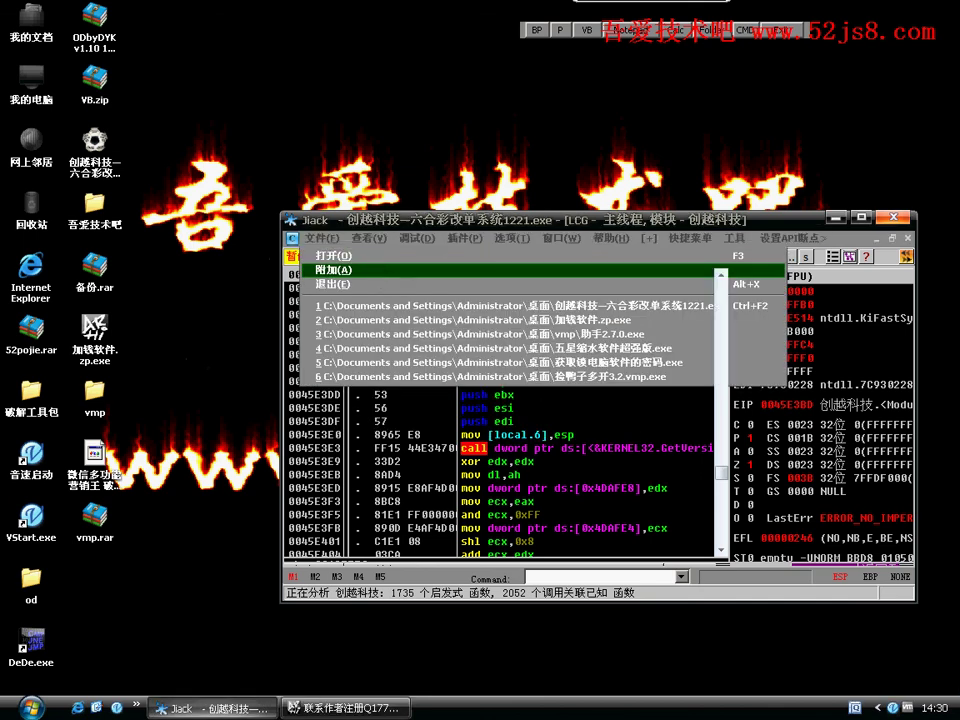
Attach the debugger to the running 加钱软件.zp.exe process from an enlarged process list, checking that program's registration window
left_click(410, 270)
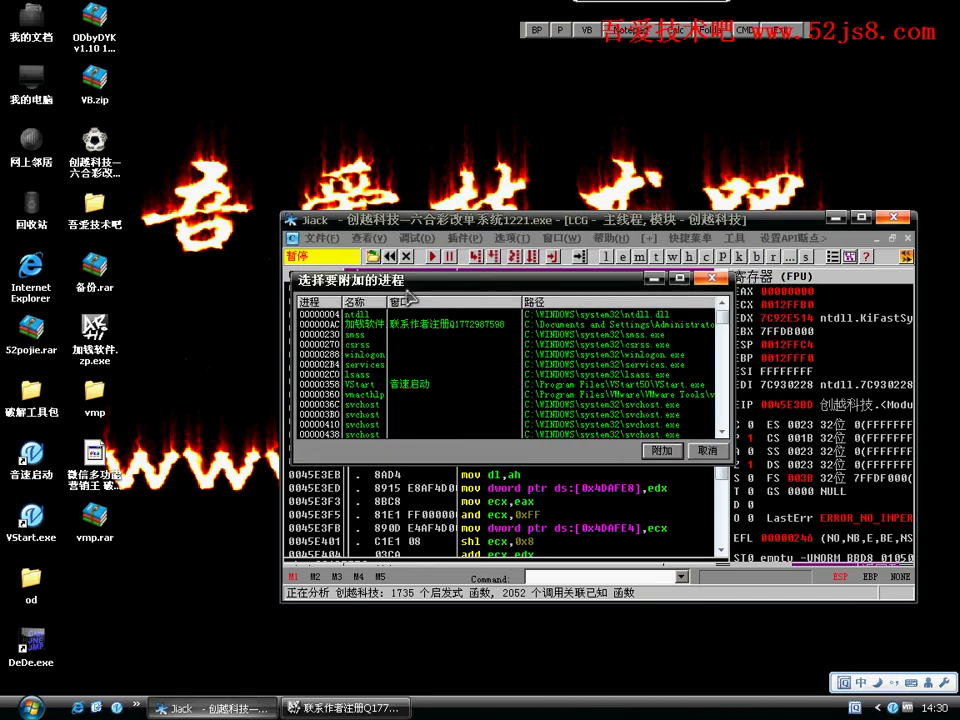
left_click_drag(733, 465, 924, 621)
left_click(437, 327)
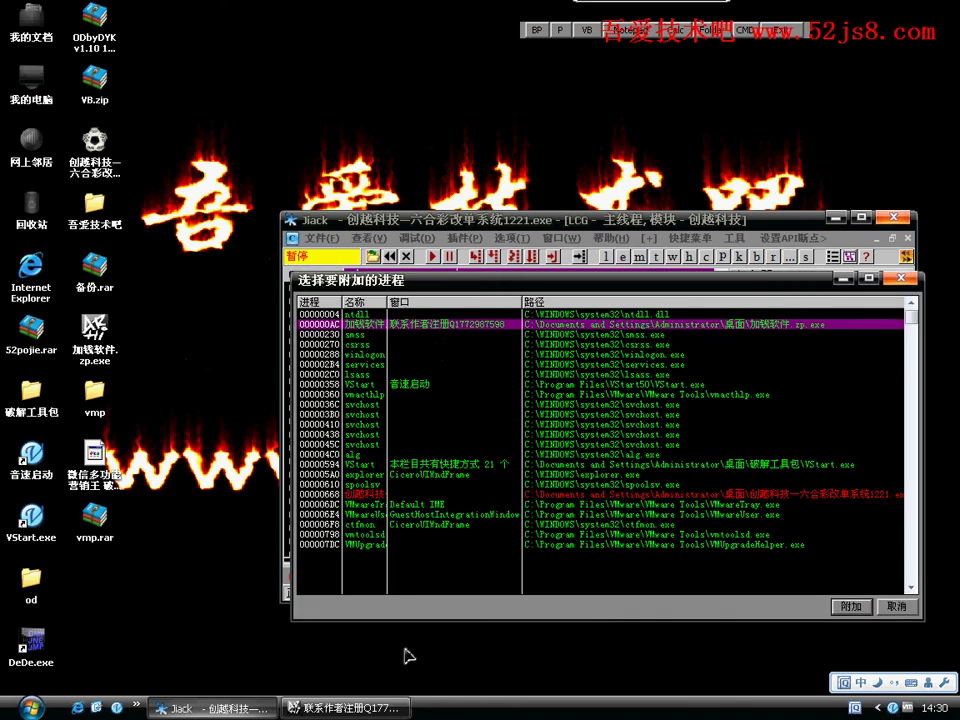
left_click(340, 707)
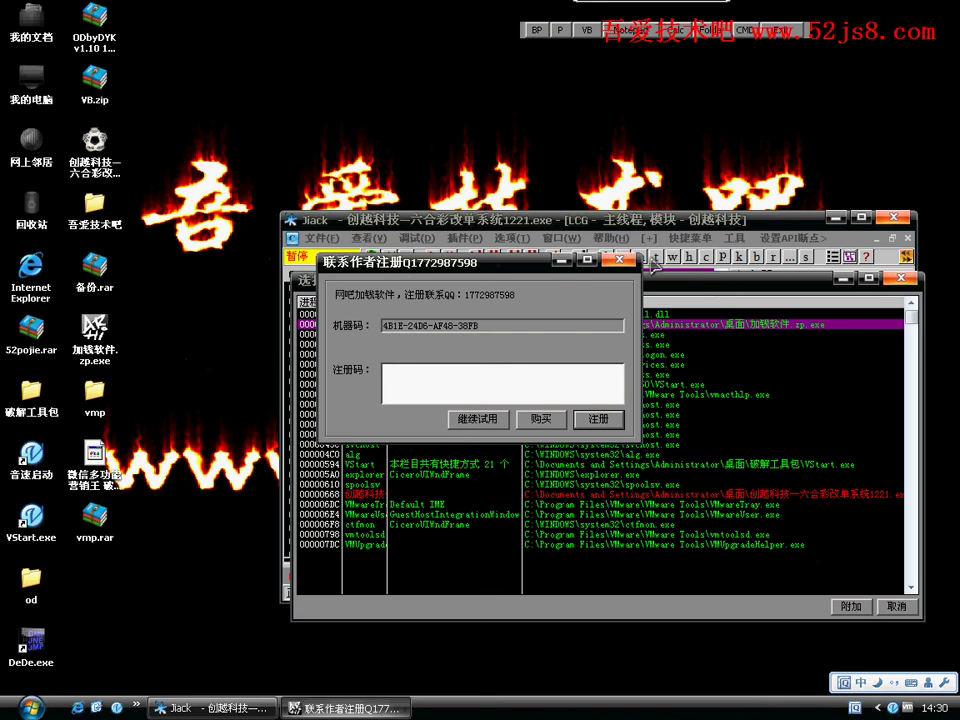
left_click(703, 287)
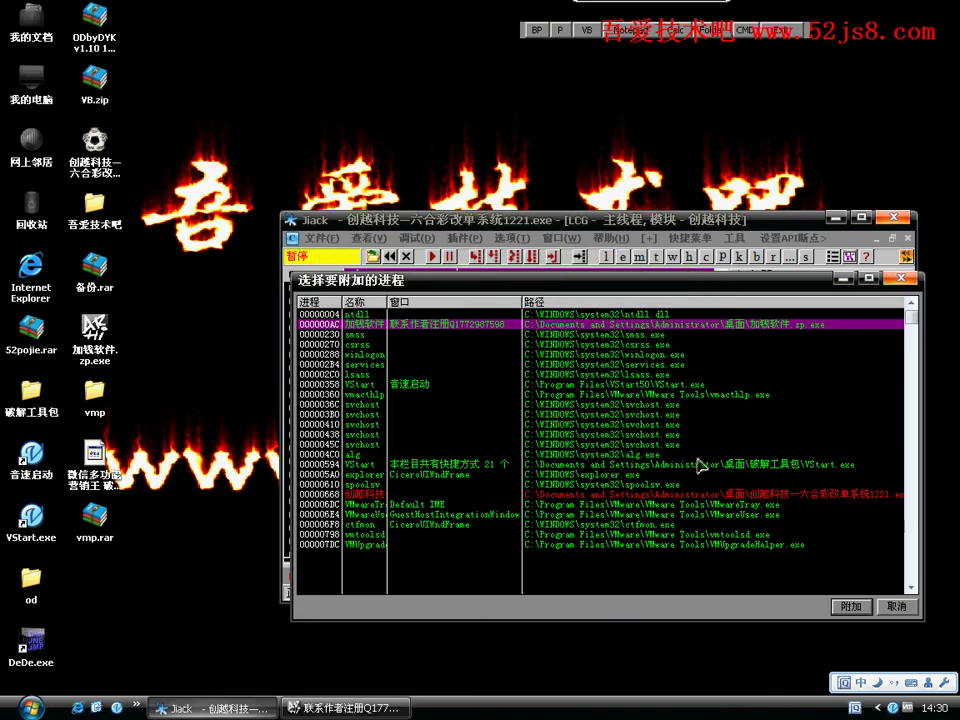
left_click(850, 607)
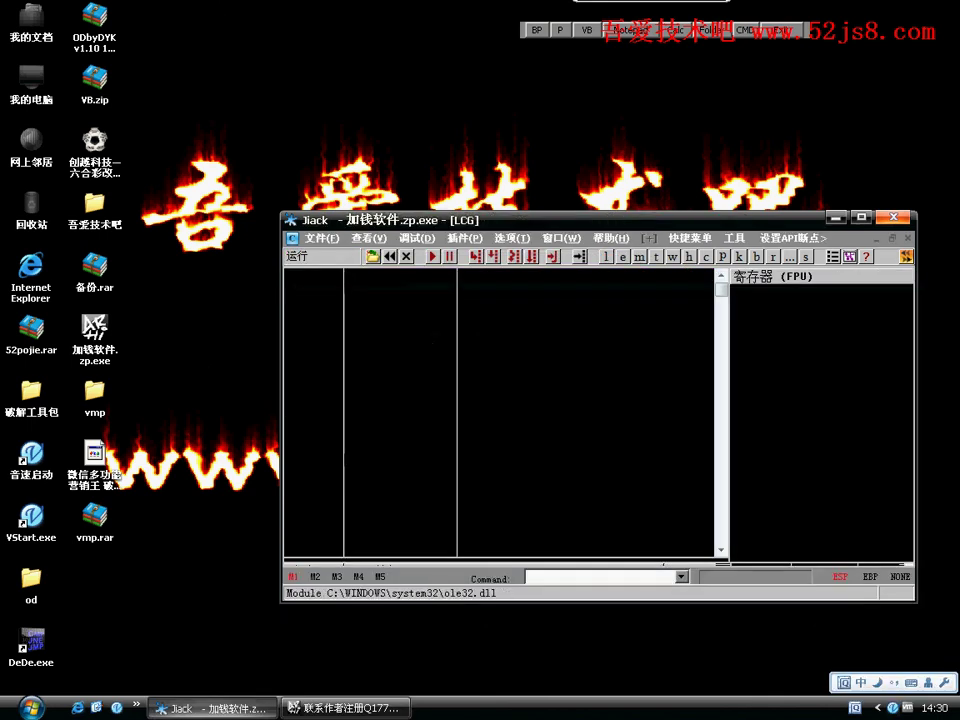
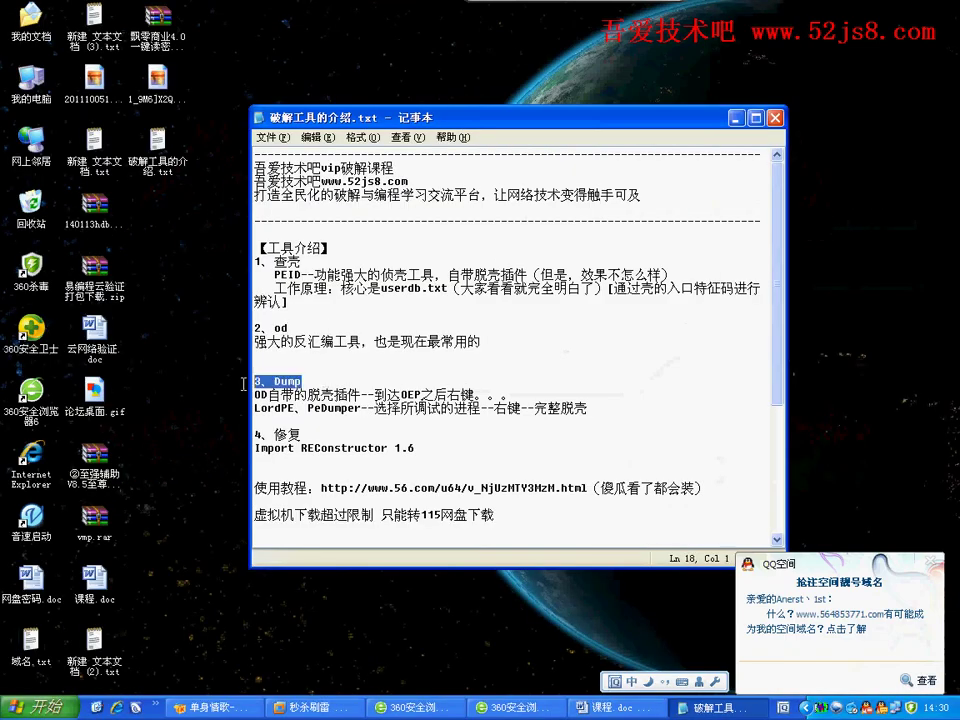
Start 小生专用版 from the virtual machine's launcher and load 加钱软件.zp.exe into its maximised window
left_click(358, 406)
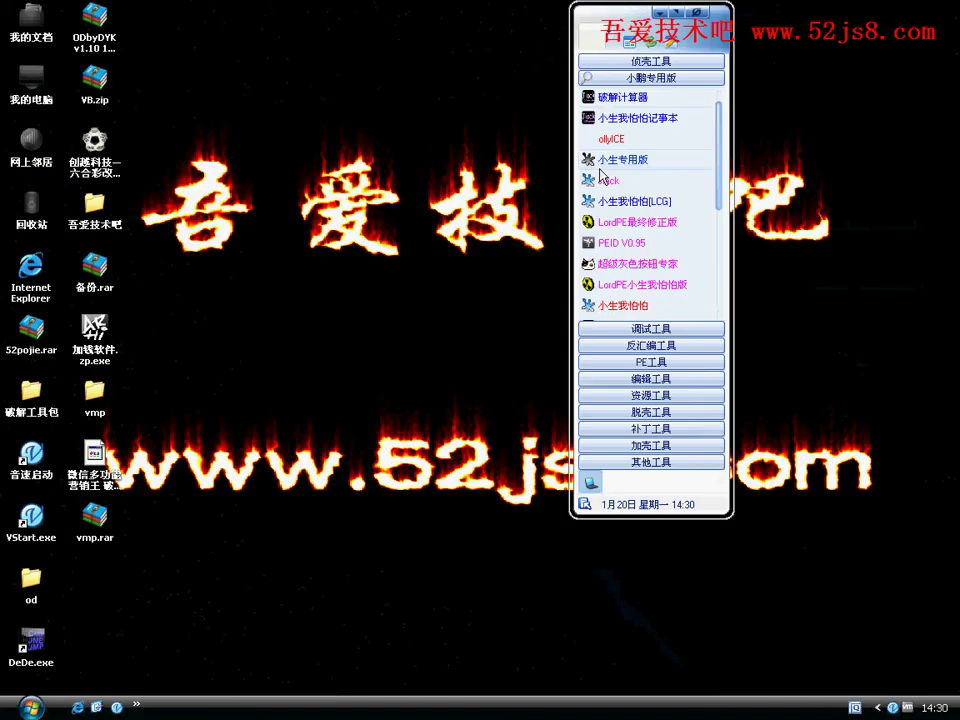
left_click(600, 176)
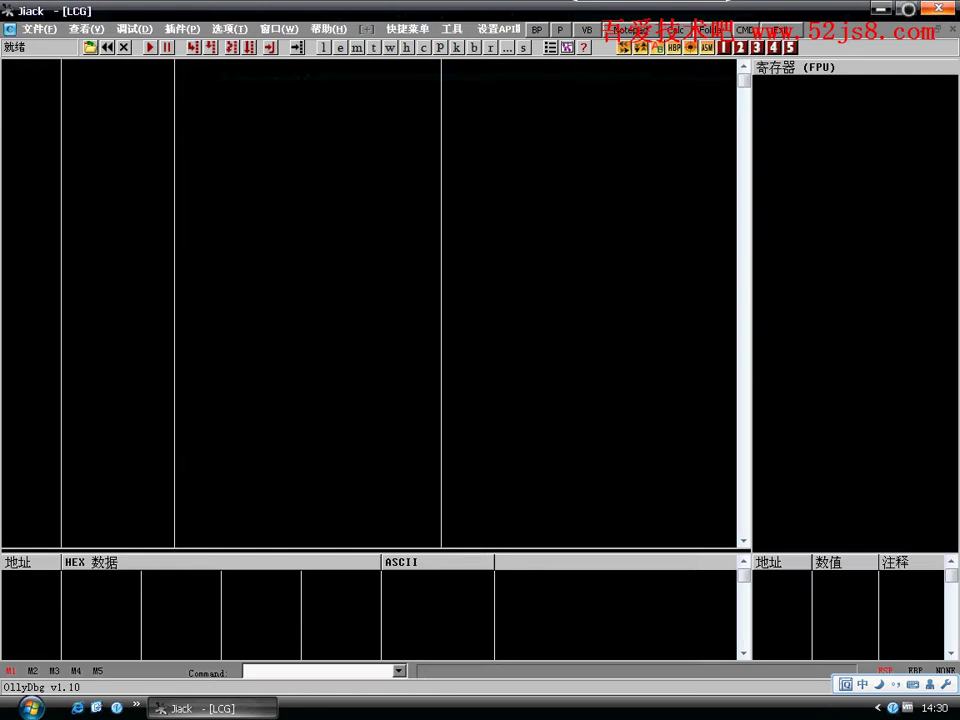
left_click_drag(94, 327, 591, 300)
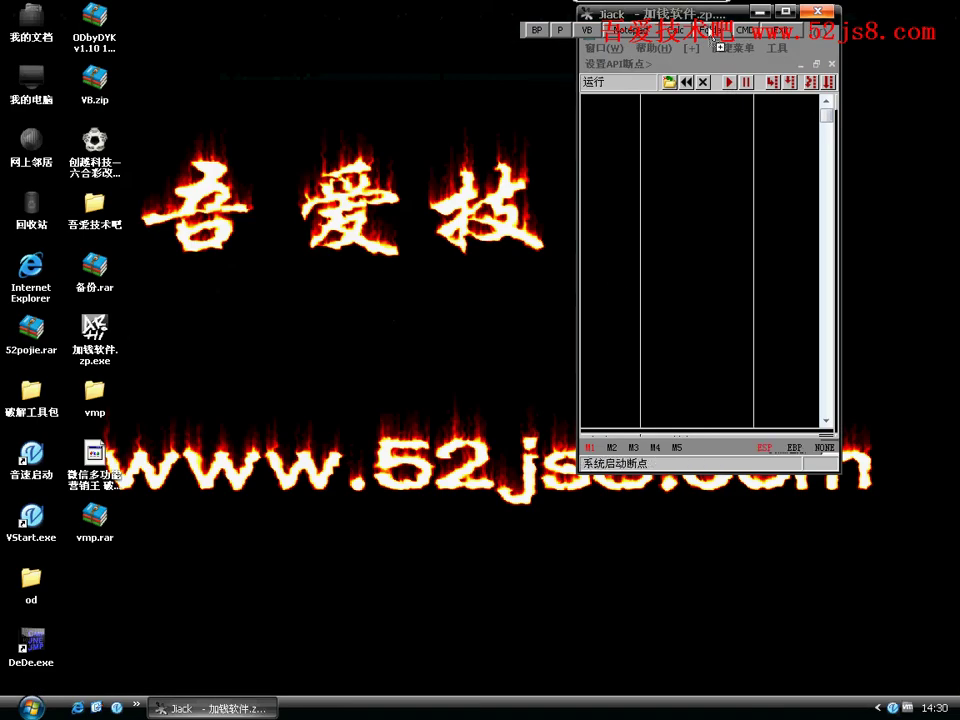
double_click(680, 13)
Open the OllyDump unpacking dialog for the debugged 加钱软件.zp.exe from the code listing, and close it without dumping
right_click(272, 120)
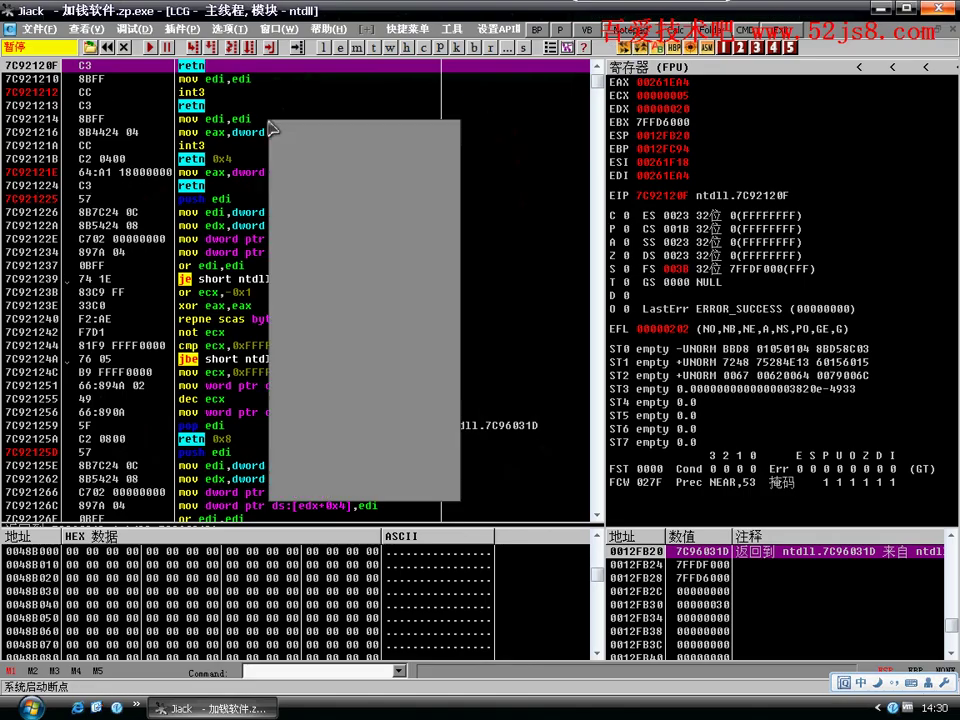
mouse_move(352, 441)
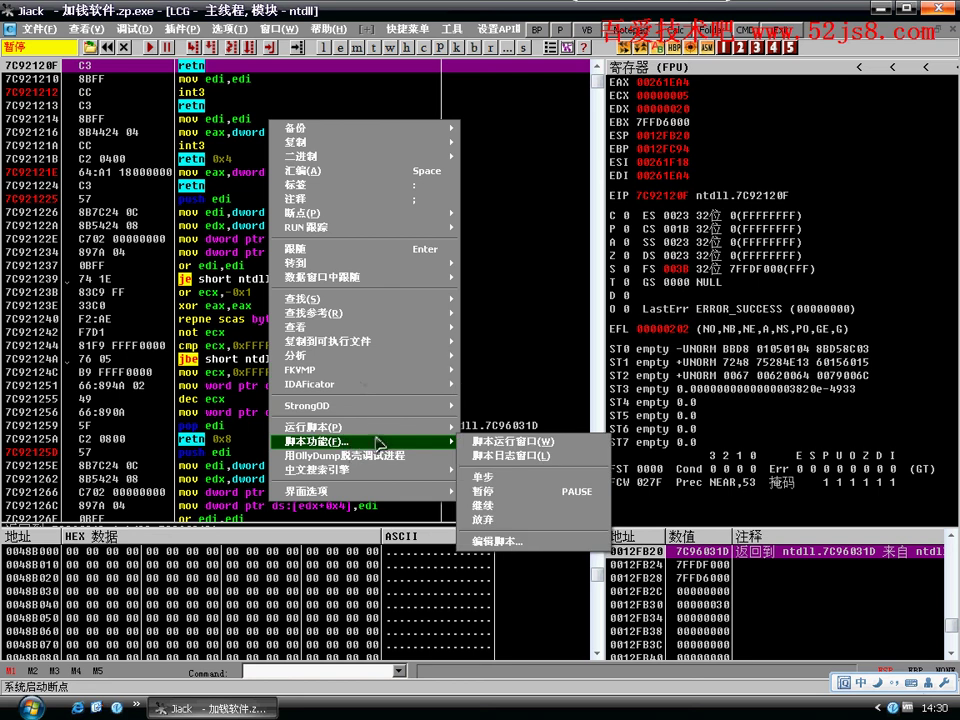
left_click(416, 456)
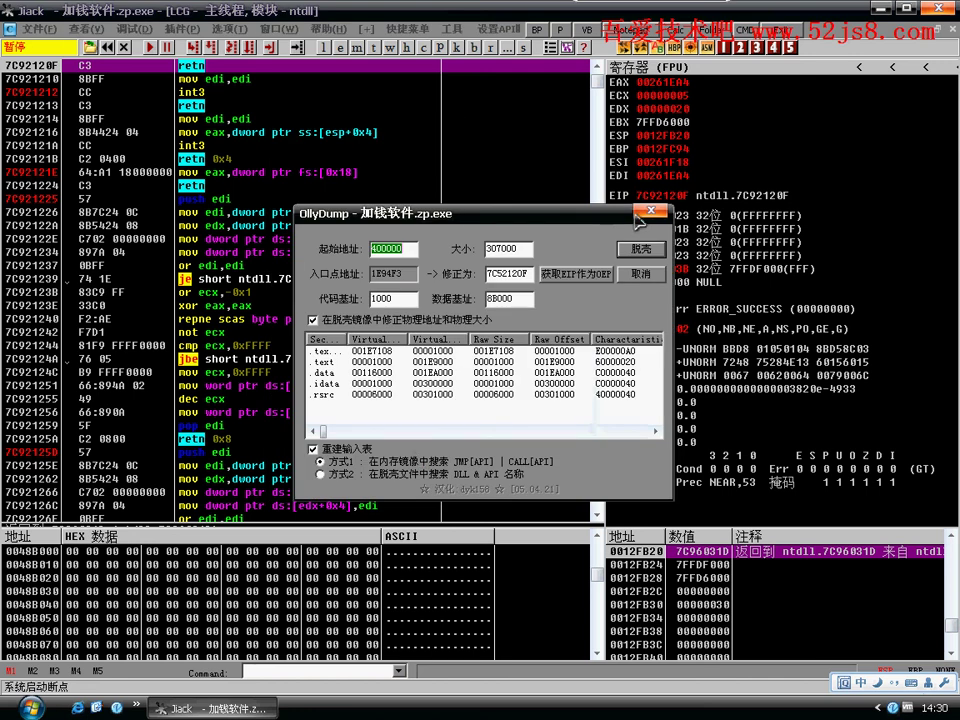
left_click(650, 212)
Close the debugger with its exception message, and minimise the virtual machine to show the Dump notes in 破解工具的介绍.txt
left_click(937, 8)
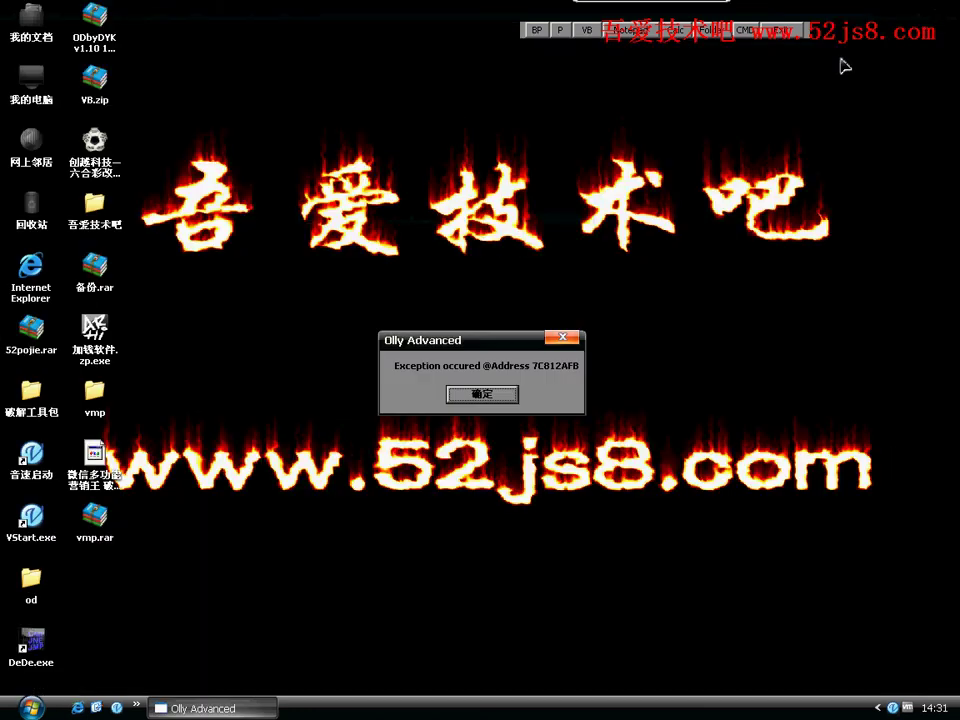
left_click(470, 396)
mouse_move(525, 9)
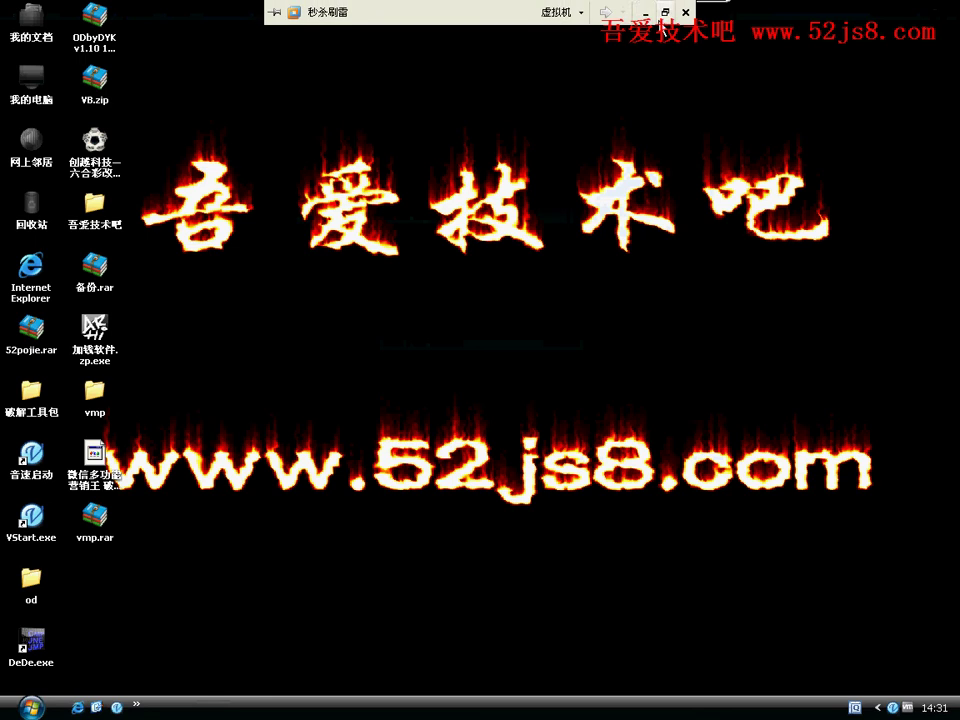
left_click(646, 14)
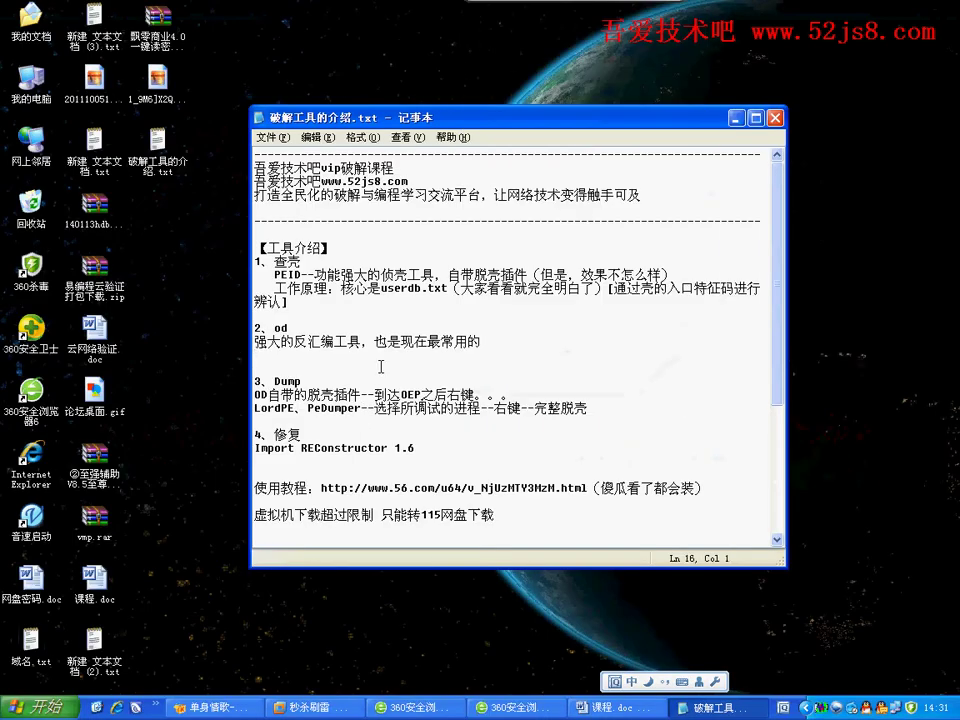
Return to the 秒杀刷雷 virtual machine and look for the LordPE entries in the launcher's 小鹏专用版 category
left_click(285, 709)
mouse_move(670, 5)
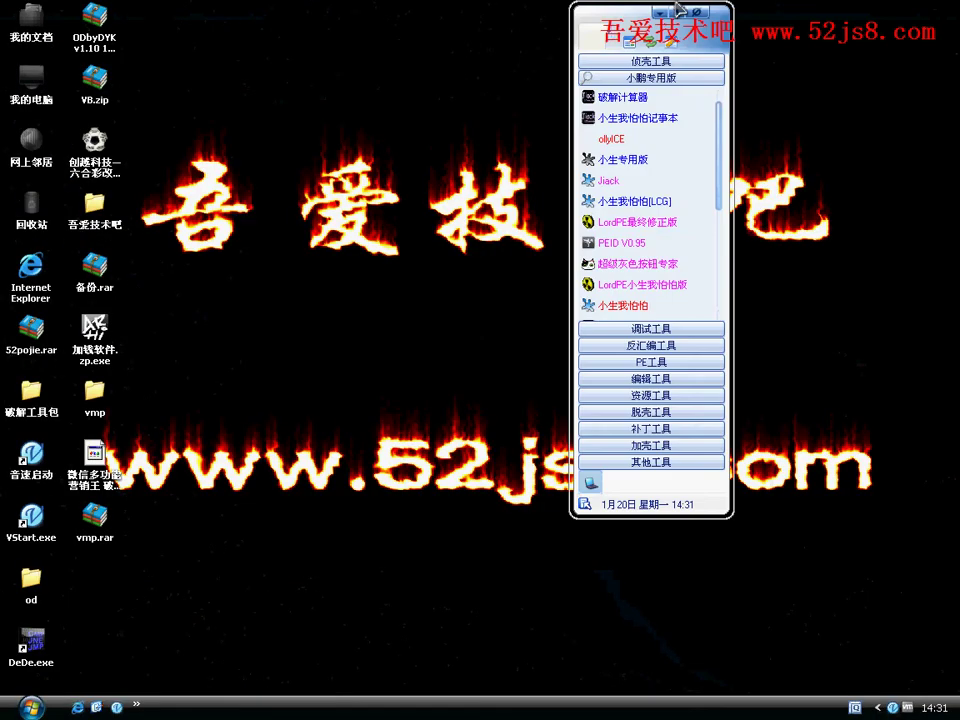
scroll(645, 220, "down", 5)
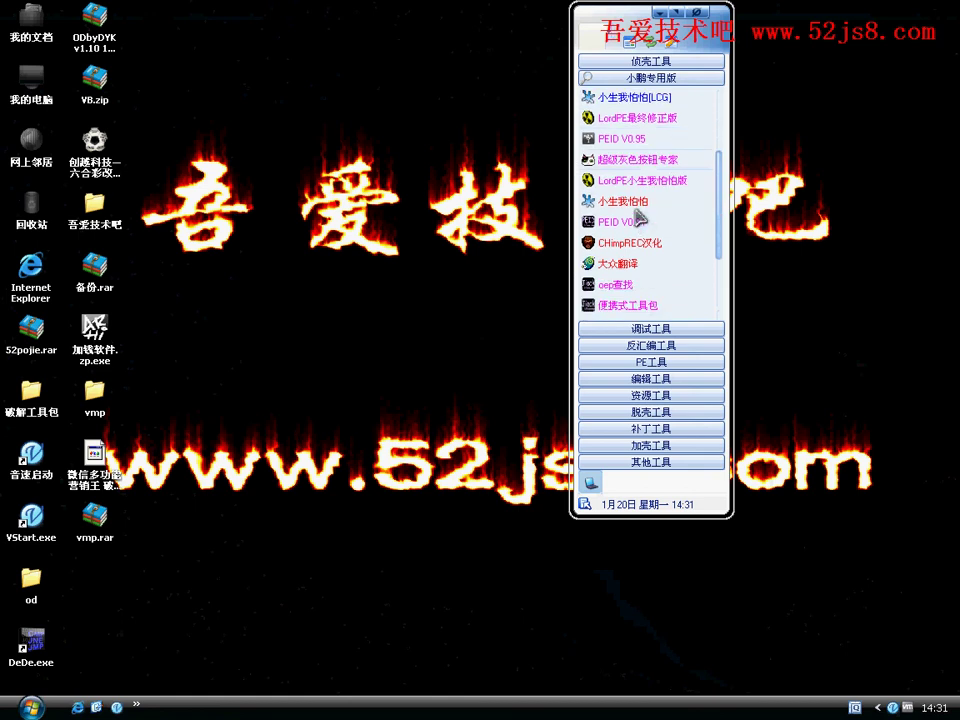
scroll(640, 210, "down", 1)
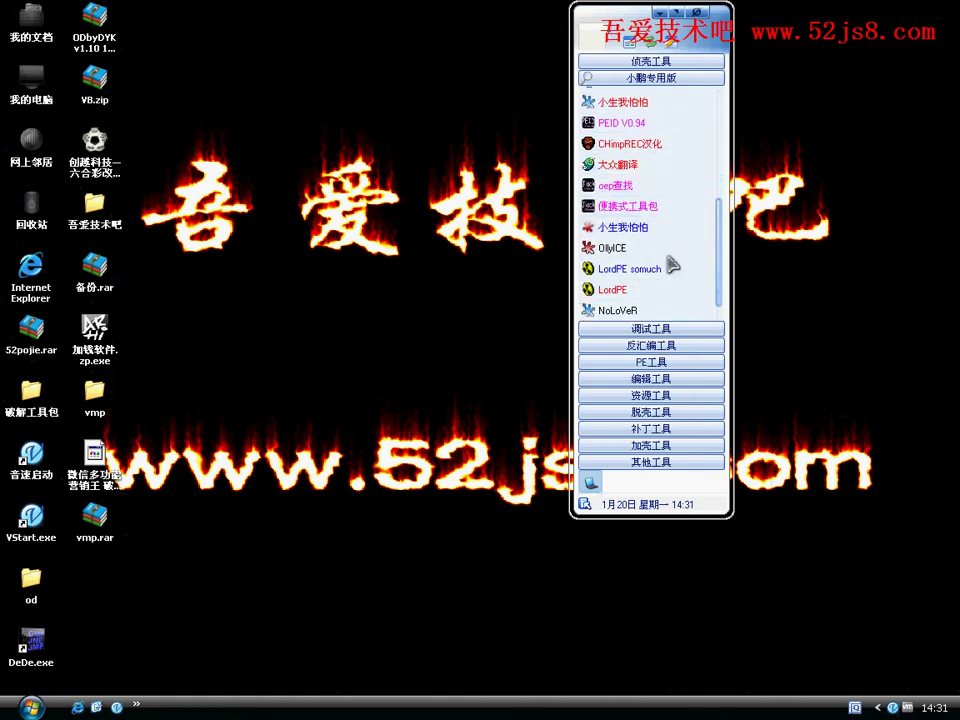
scroll(665, 260, "up", 5)
Browse the launcher's 调试工具, 反汇编工具 and PE工具 categories for dump tools
left_click(652, 330)
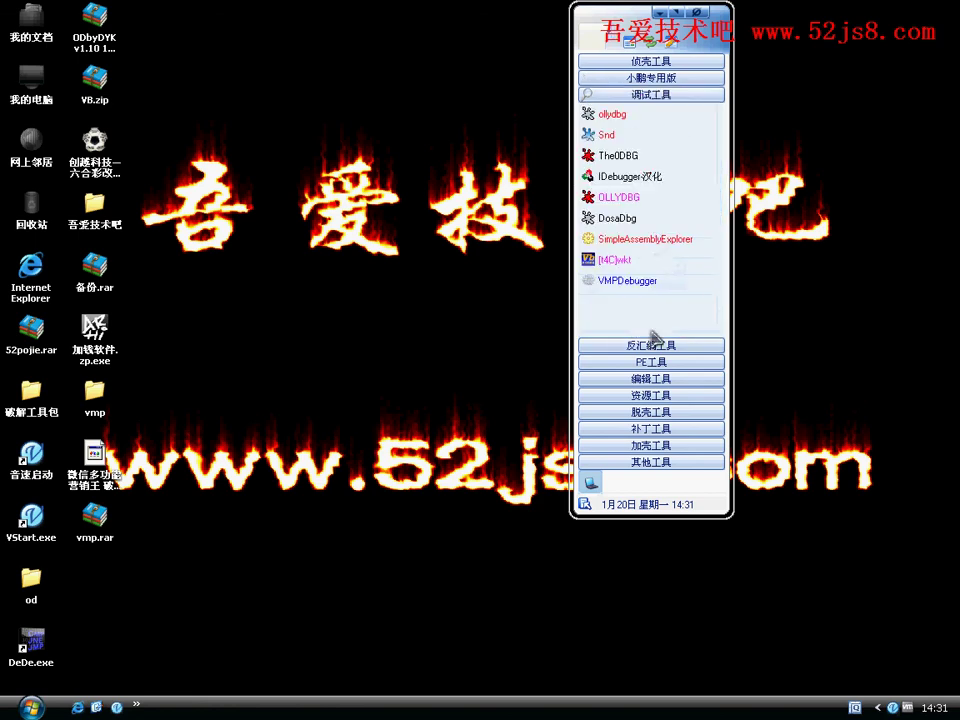
left_click(652, 345)
scroll(666, 345, "down", 1)
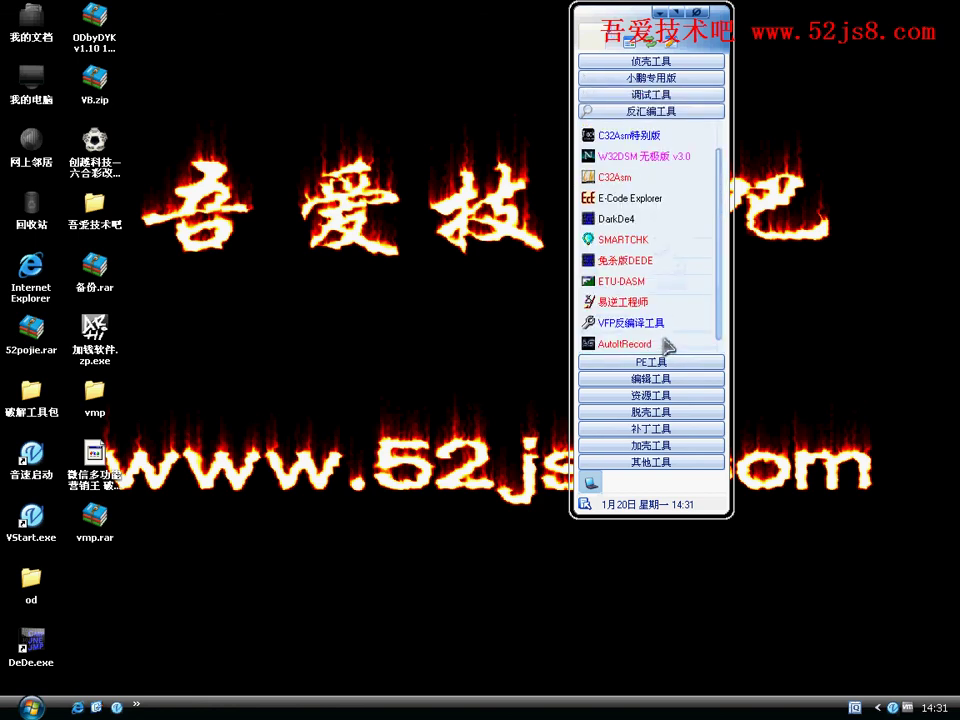
scroll(660, 358, "up", 1)
left_click(660, 361)
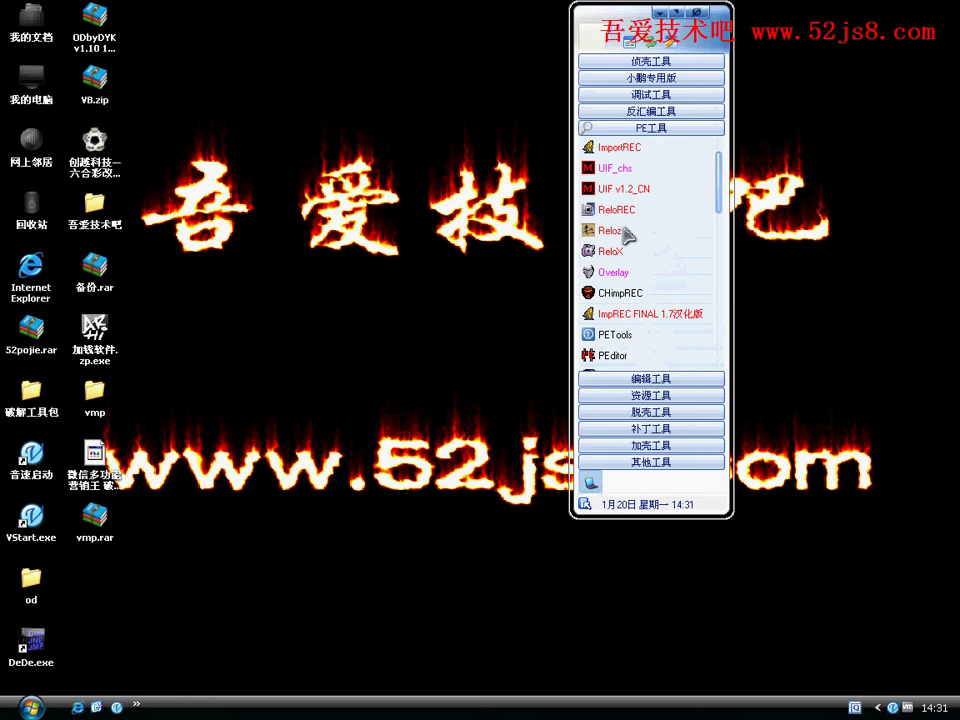
left_click(601, 175)
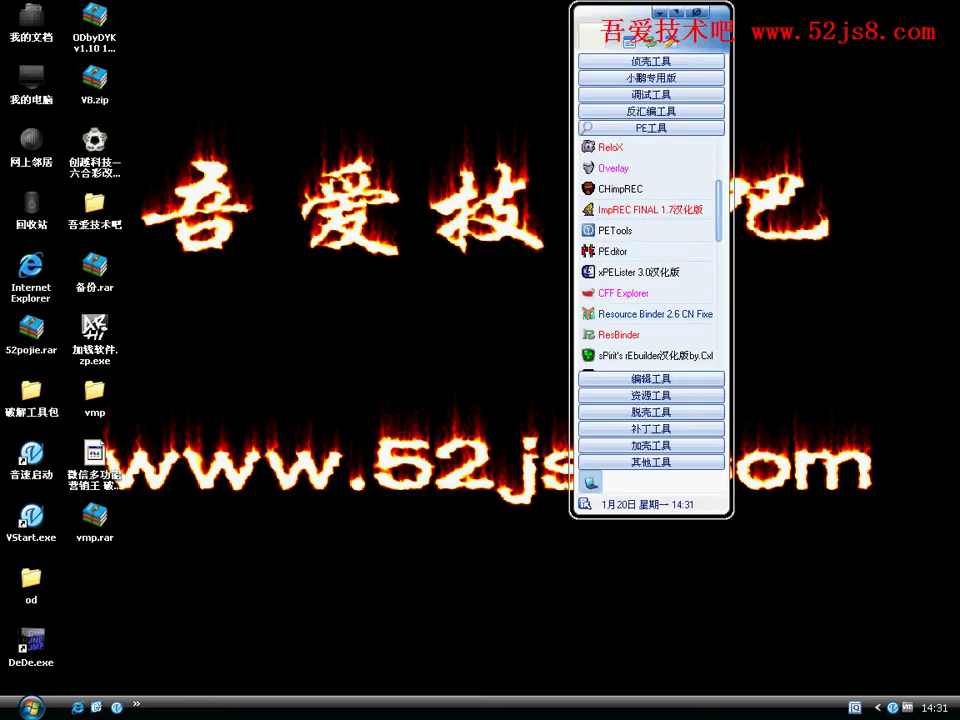
Launch ImportREC from the launcher's PE工具 category to view its list of active processes, and close it
left_click(652, 380)
left_click(655, 117)
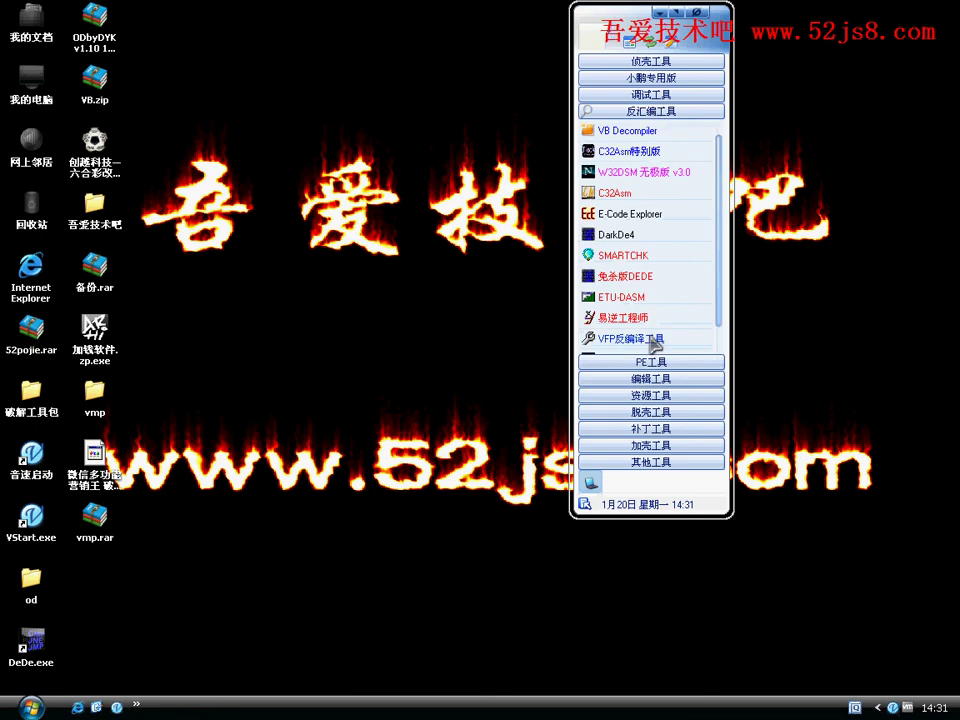
left_click(660, 362)
left_click(597, 148)
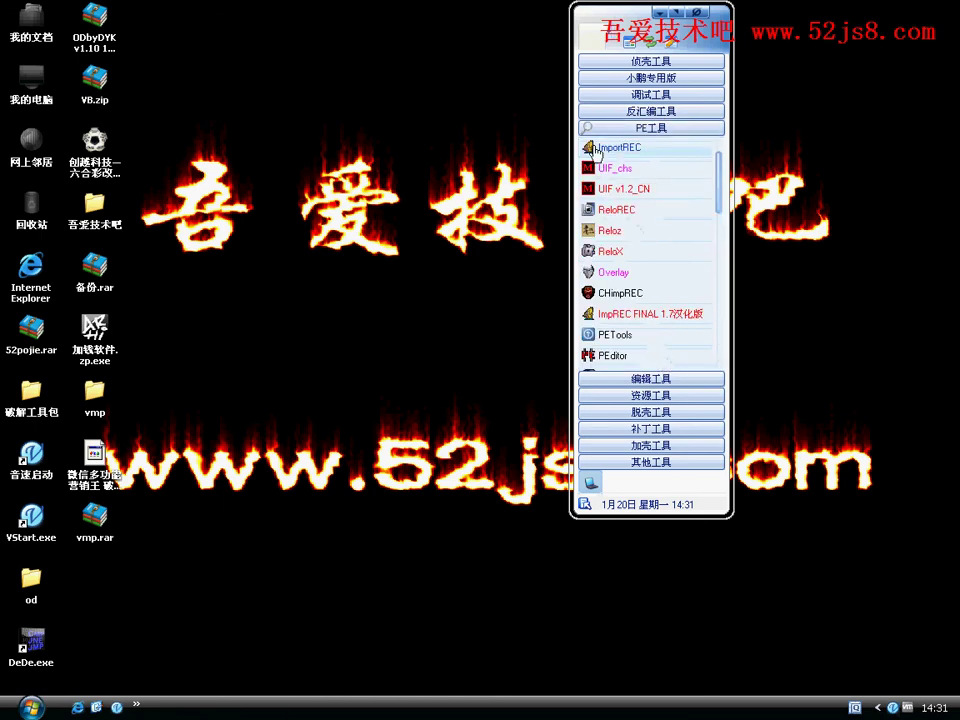
left_click(624, 205)
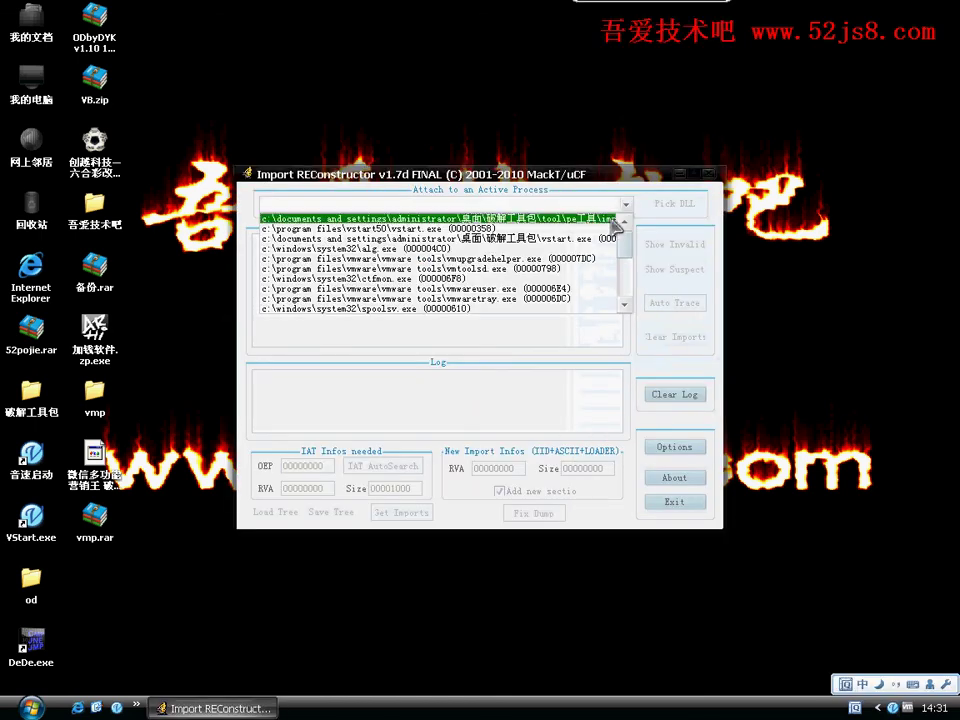
left_click(709, 176)
Launch ImpREC FINAL 1.7汉化版 from the launcher's PE工具 category, dismissing the custom-add dialog without adding an entry
mouse_move(650, 3)
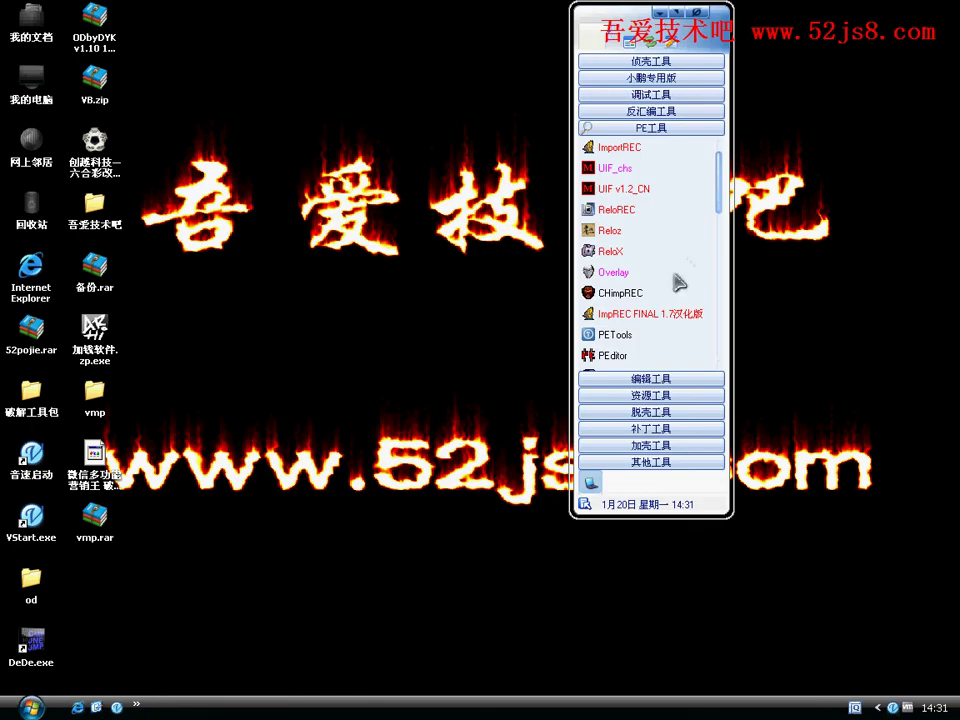
double_click(663, 308)
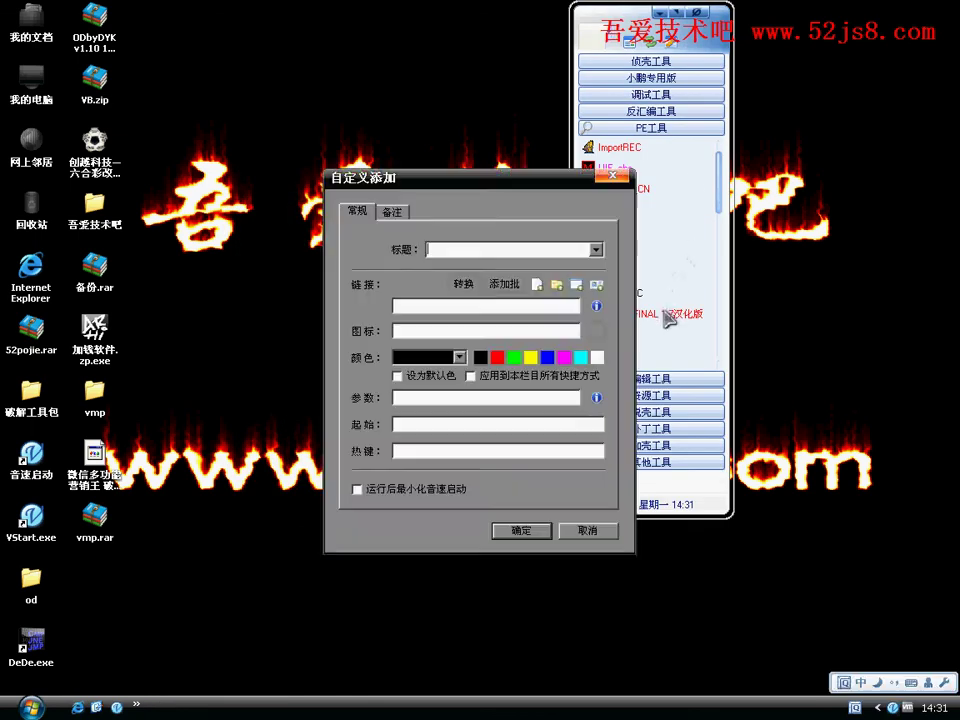
left_click(612, 176)
left_click(616, 171)
left_click(645, 313)
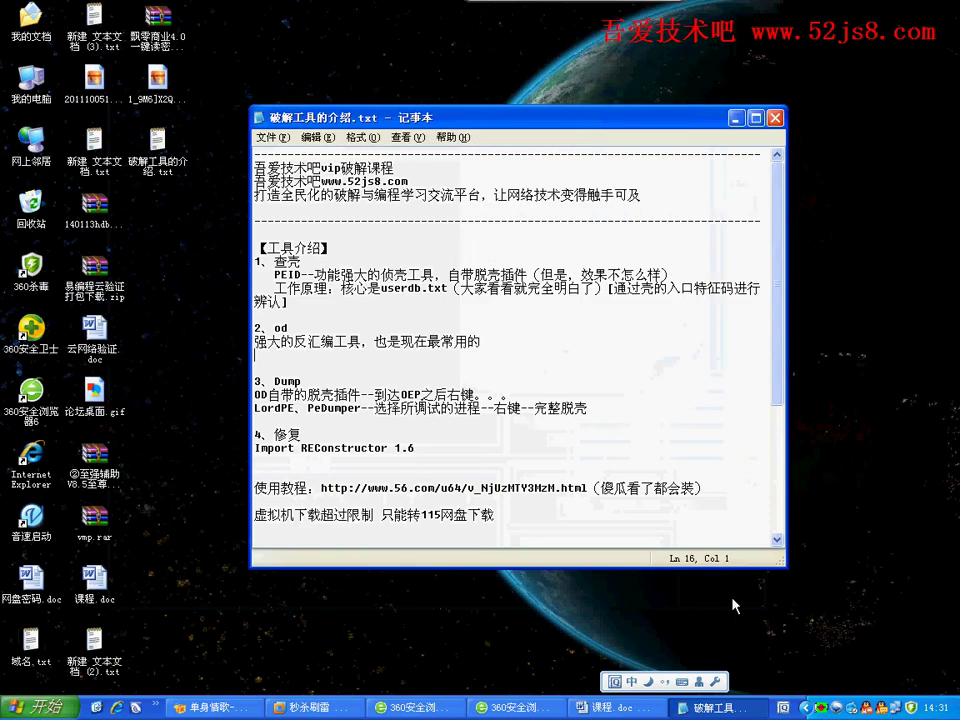
left_click(825, 708)
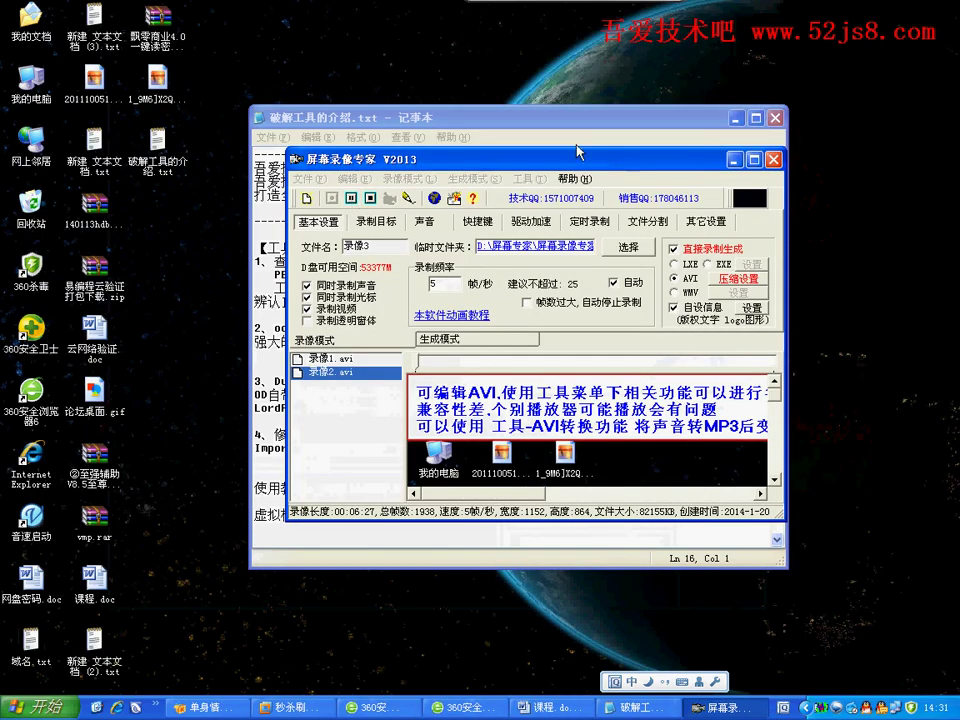
left_click(734, 160)
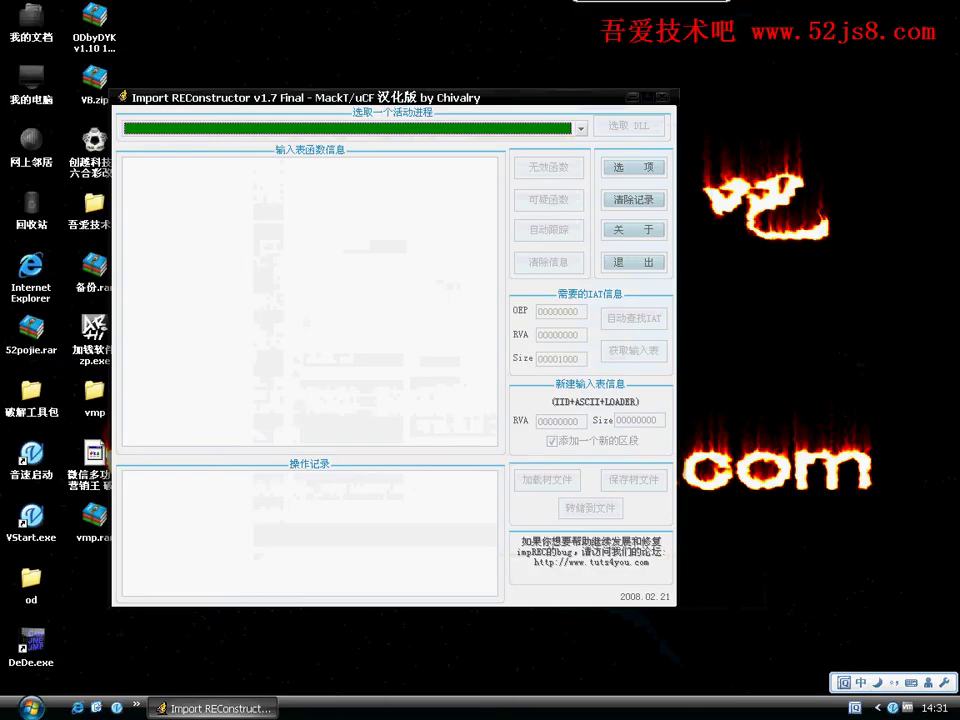
Reposition the Chinese Import REConstructor window, view its list of active processes, and close the tool
left_click_drag(574, 96, 662, 96)
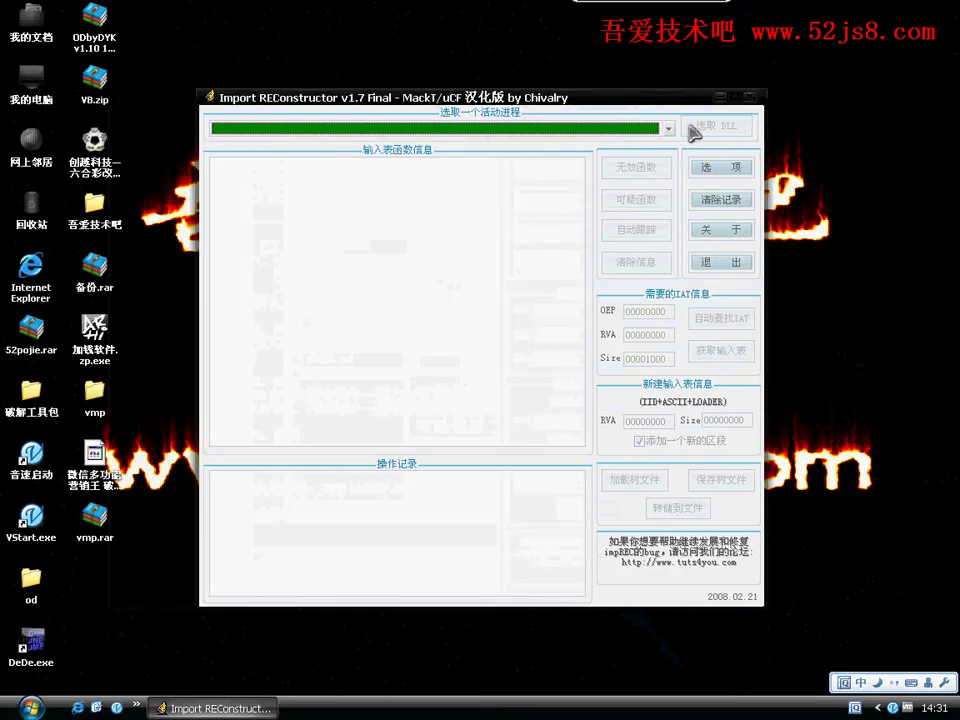
left_click(668, 129)
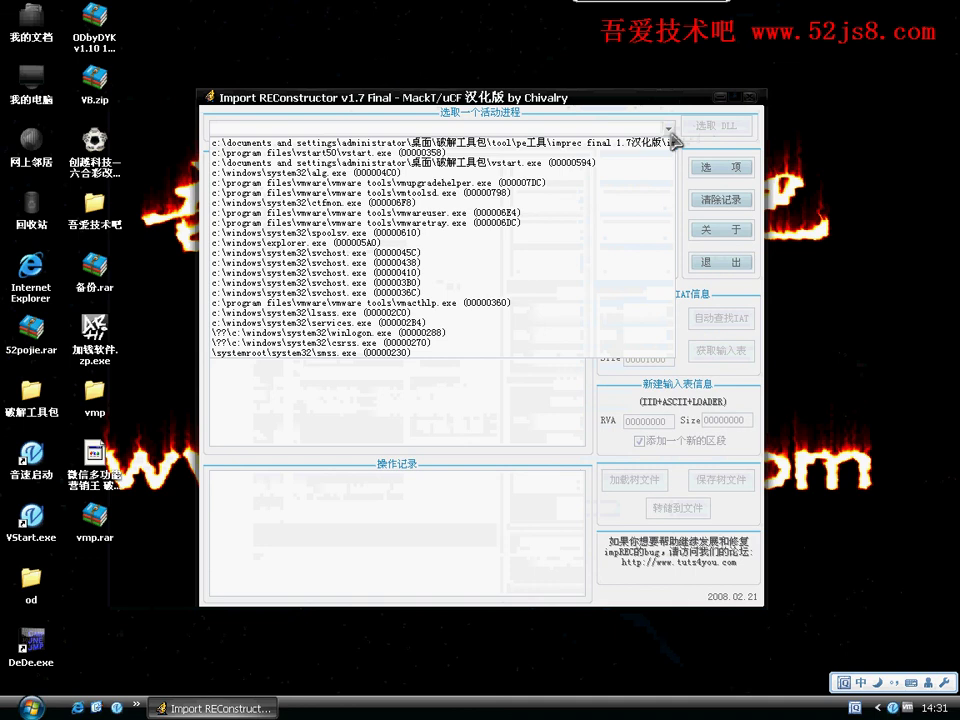
left_click(749, 97)
Minimise the virtual machine and review the Dump and 修复 notes in 破解工具的介绍.txt
left_click(630, 12)
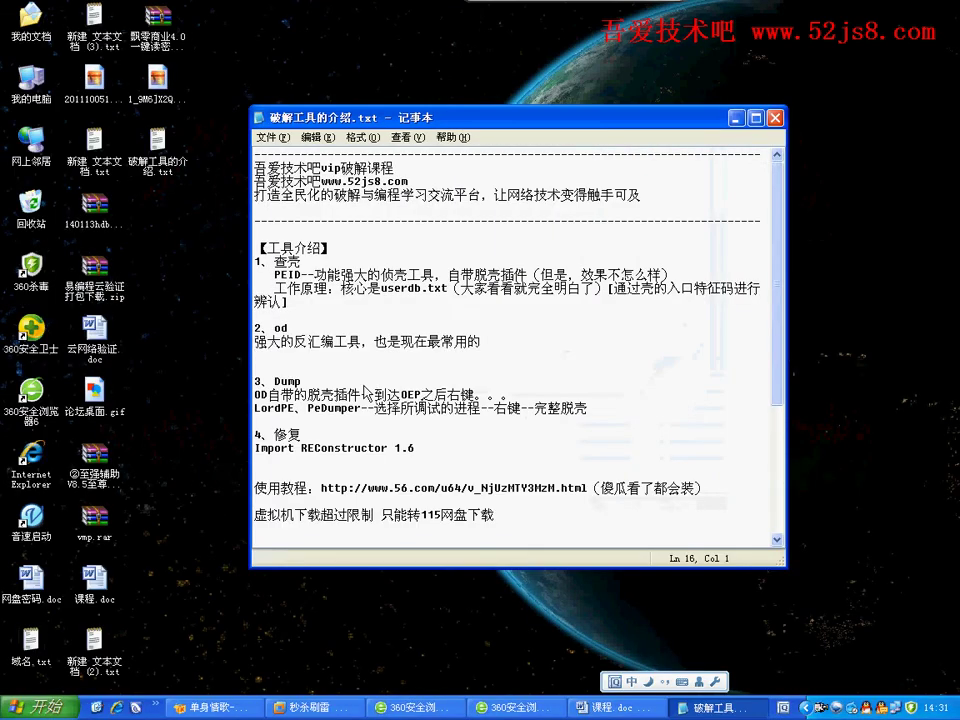
scroll(361, 387, "down", 5)
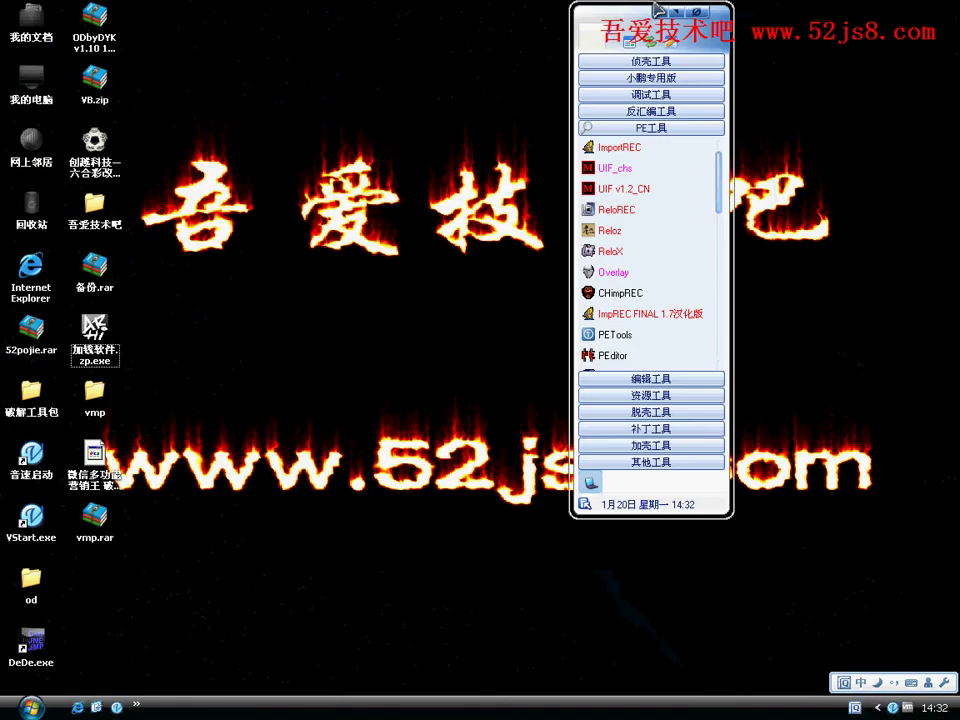
Launch fi V4.01 from the launcher's 侦壳工具 category in the virtual machine, view its option screen, and close it
left_click(650, 61)
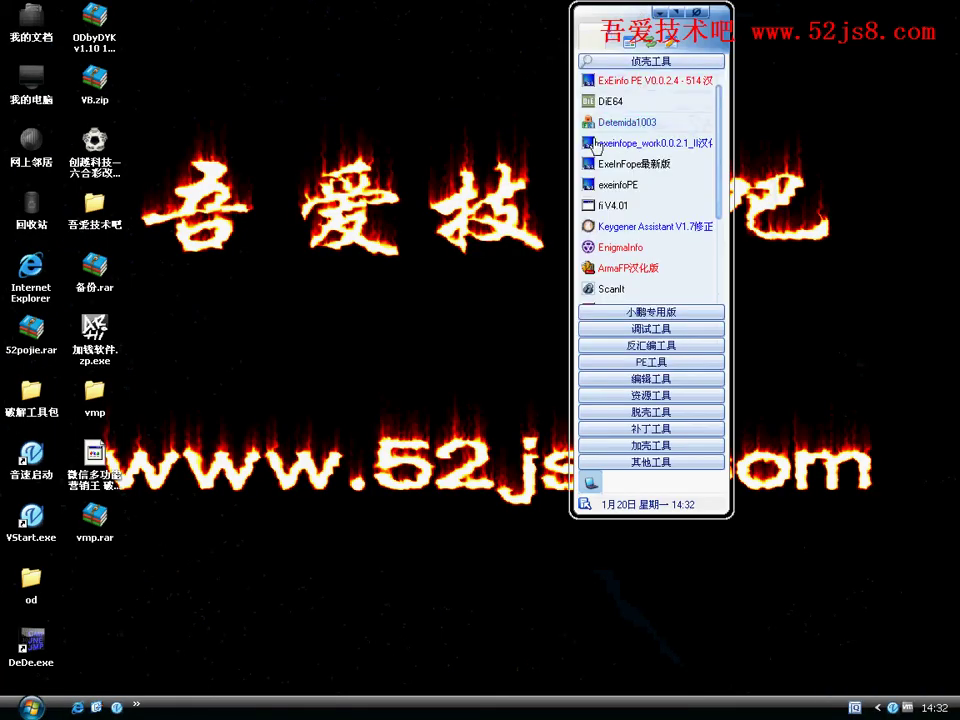
left_click(590, 217)
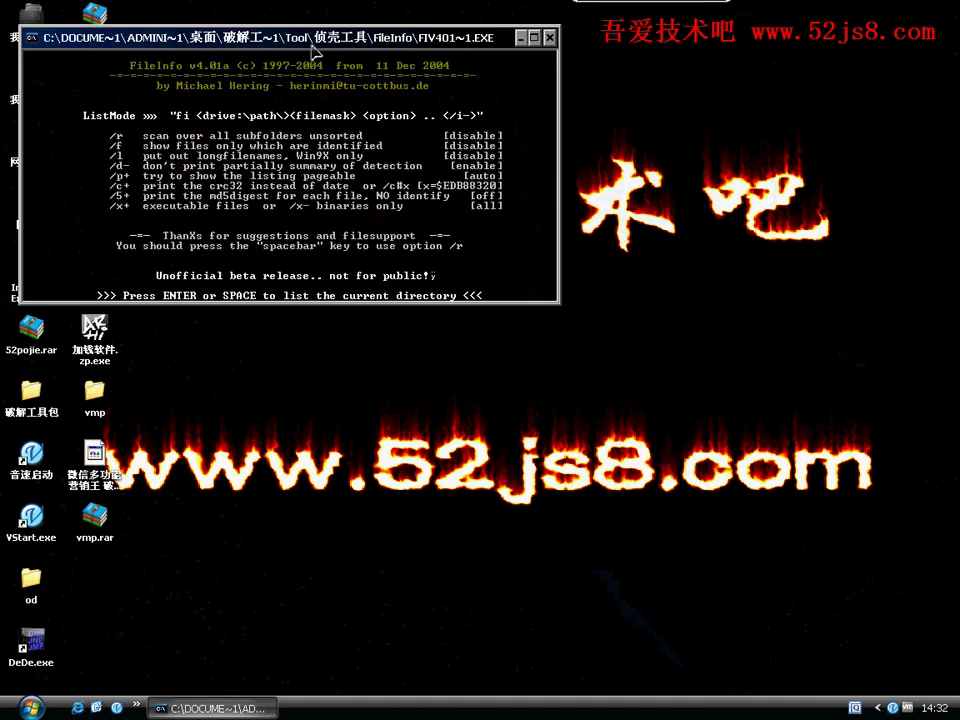
left_click_drag(314, 45, 512, 103)
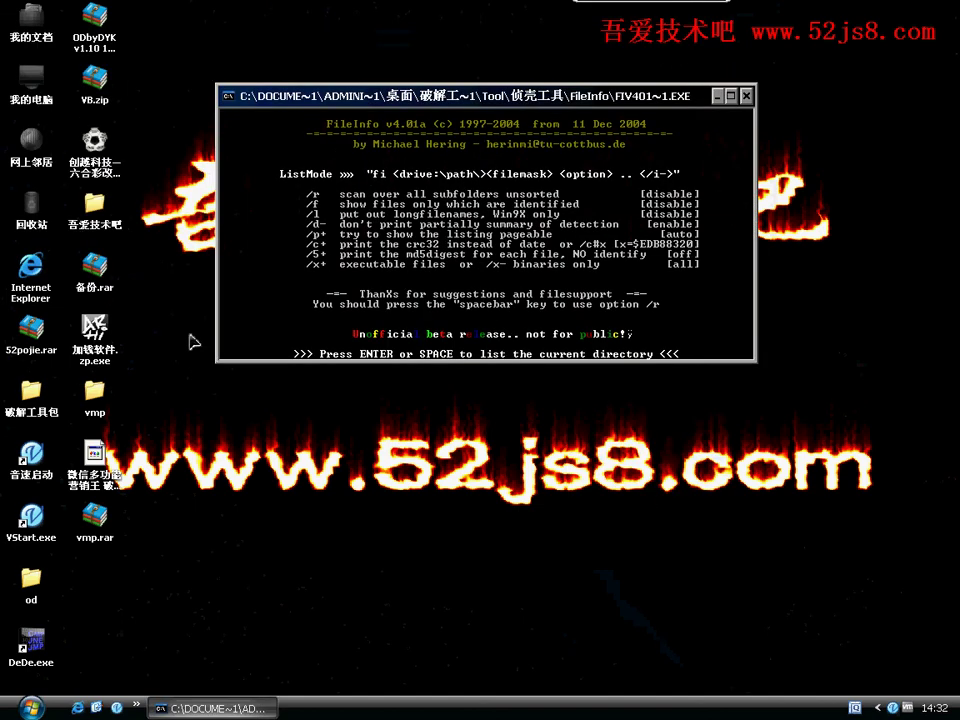
mouse_move(612, 8)
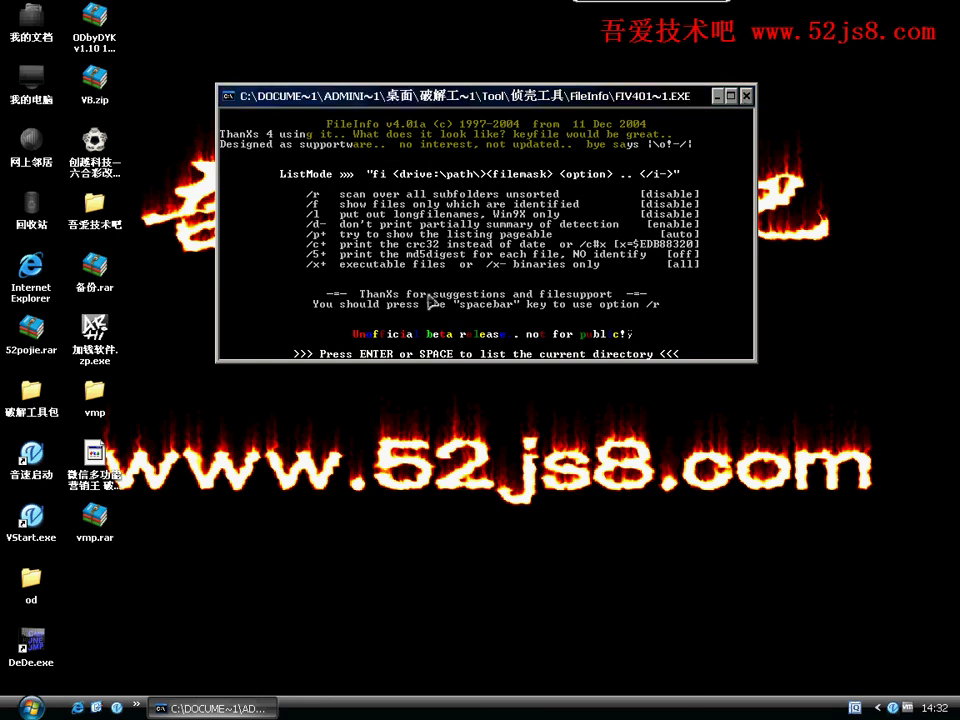
right_click(258, 711)
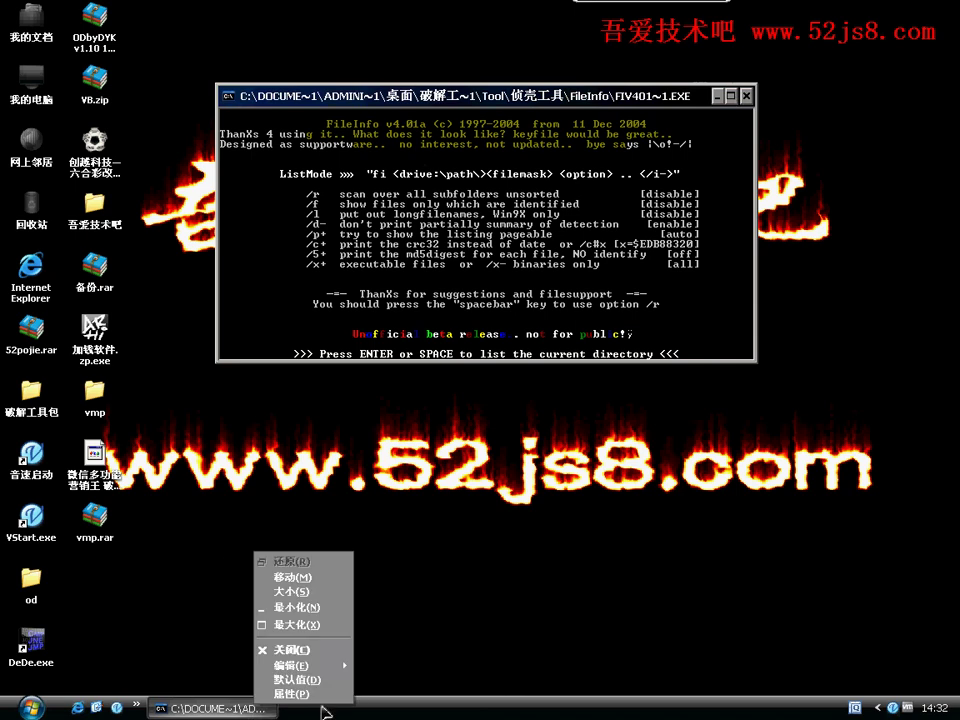
left_click(285, 677)
right_click(405, 708)
left_click(291, 608)
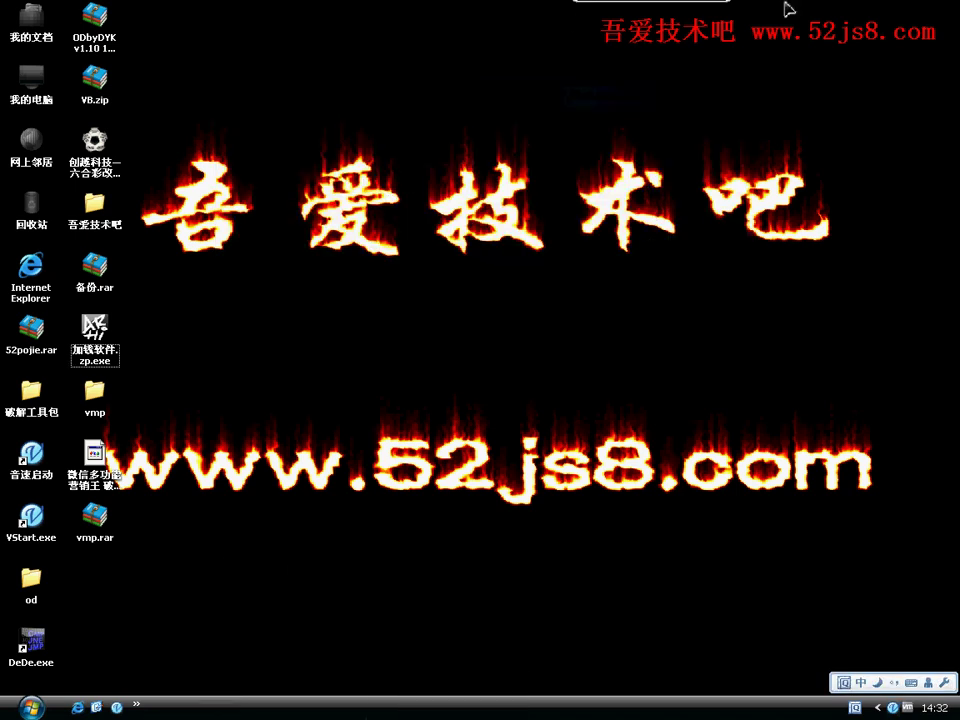
Scan 加钱软件.zp.exe on the virtual machine's desktop with PEiD to check its packer, and close PEiD
right_click(98, 334)
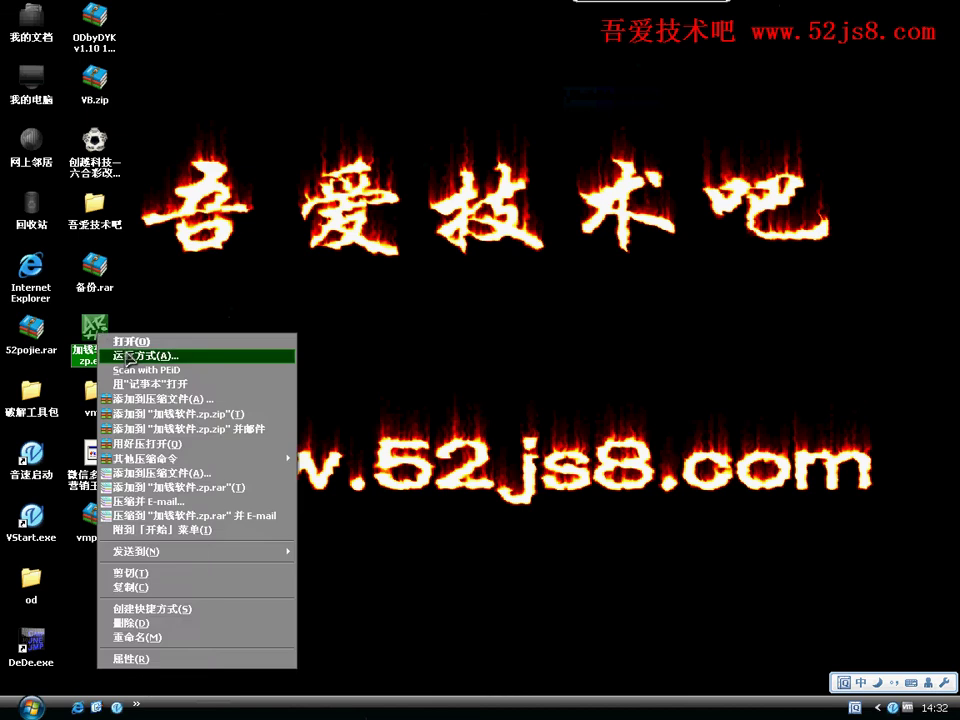
left_click(125, 369)
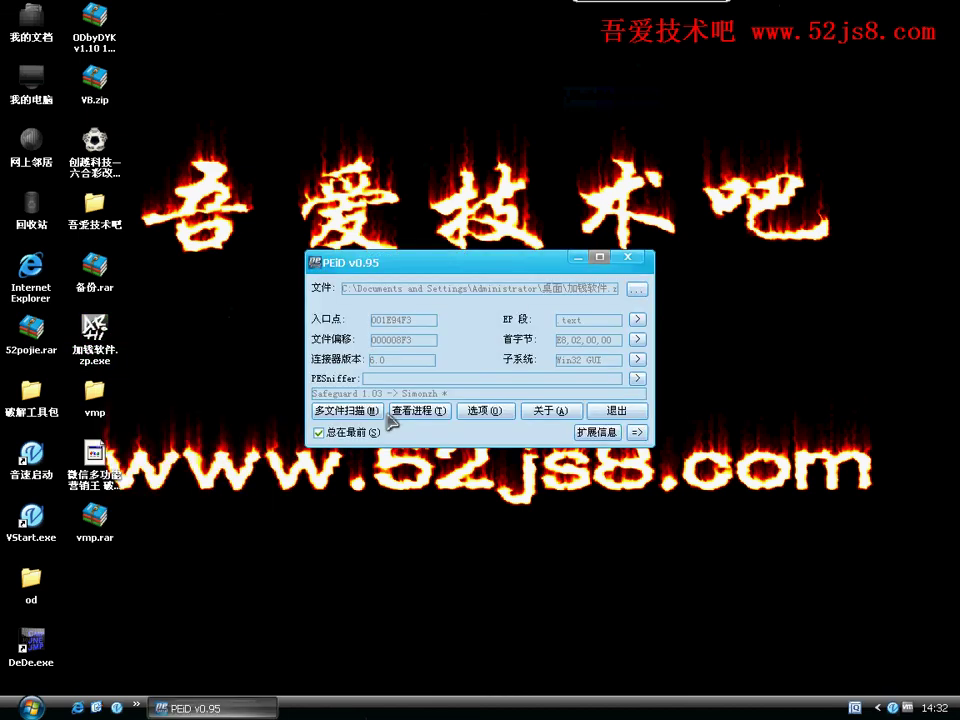
left_click(636, 432)
left_click(660, 485)
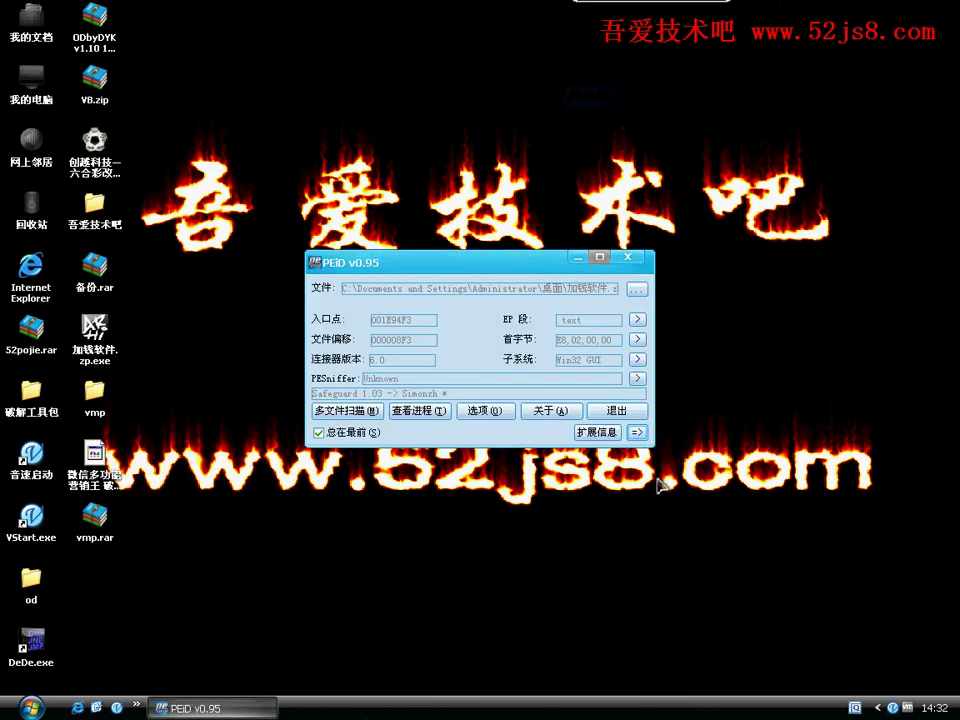
left_click(622, 258)
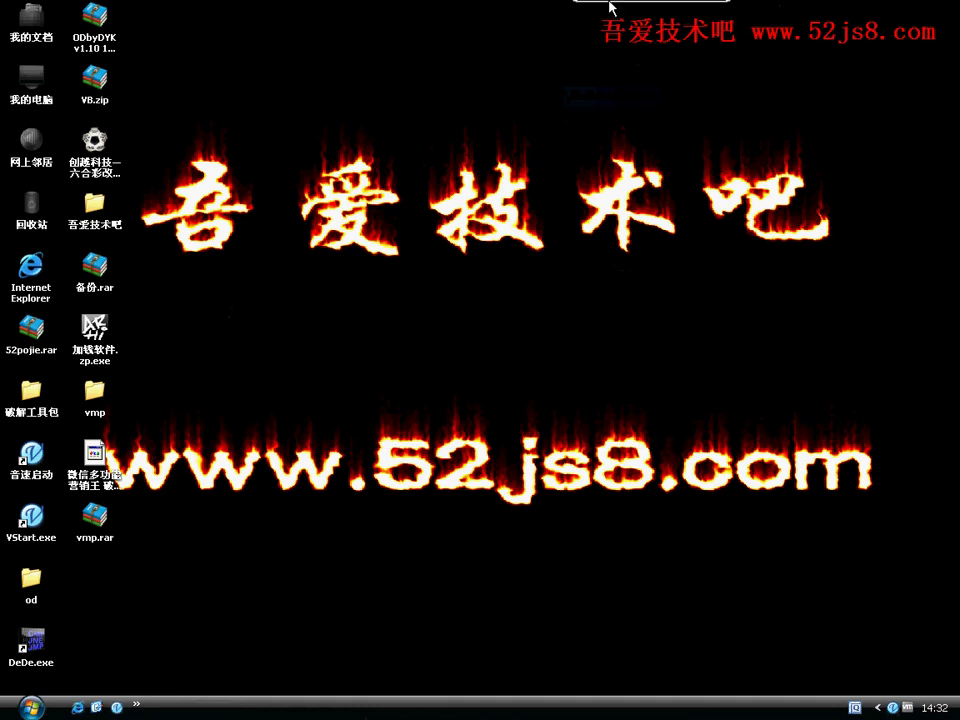
Browse the debuggers in the launcher's 调试工具 category and the tools listed in its 小鹏专用版 category
mouse_move(712, 4)
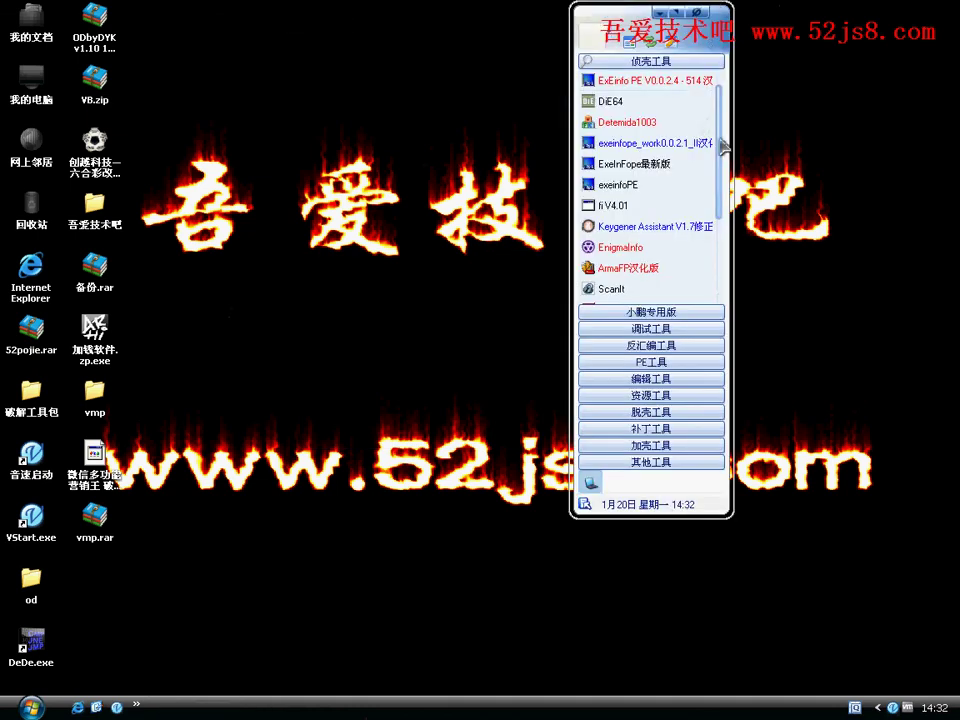
left_click(638, 328)
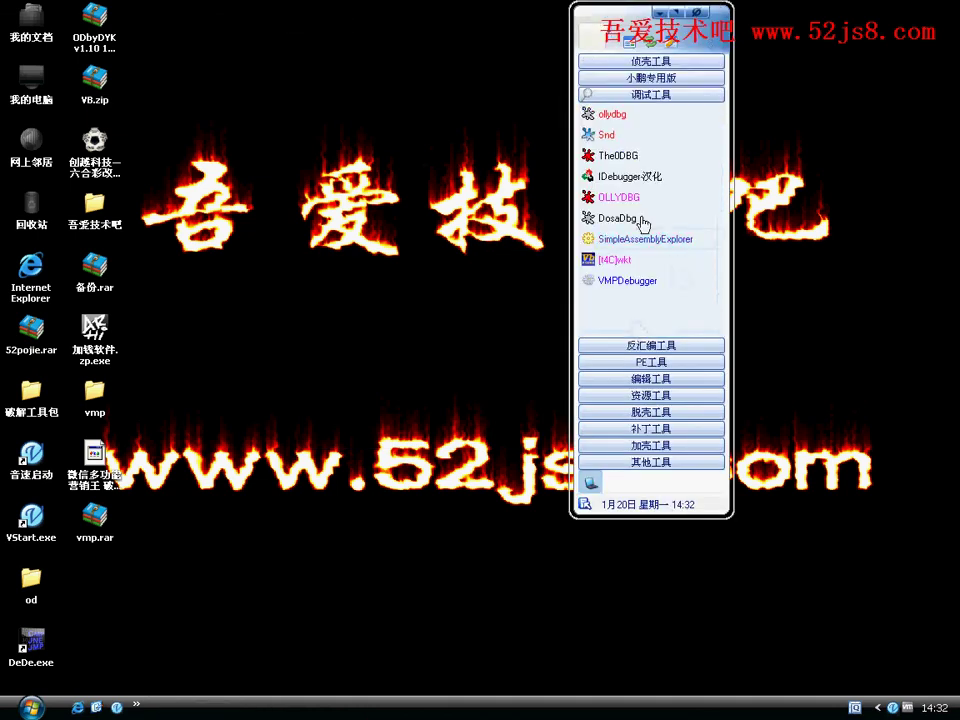
left_click(650, 78)
scroll(662, 206, "down", 2)
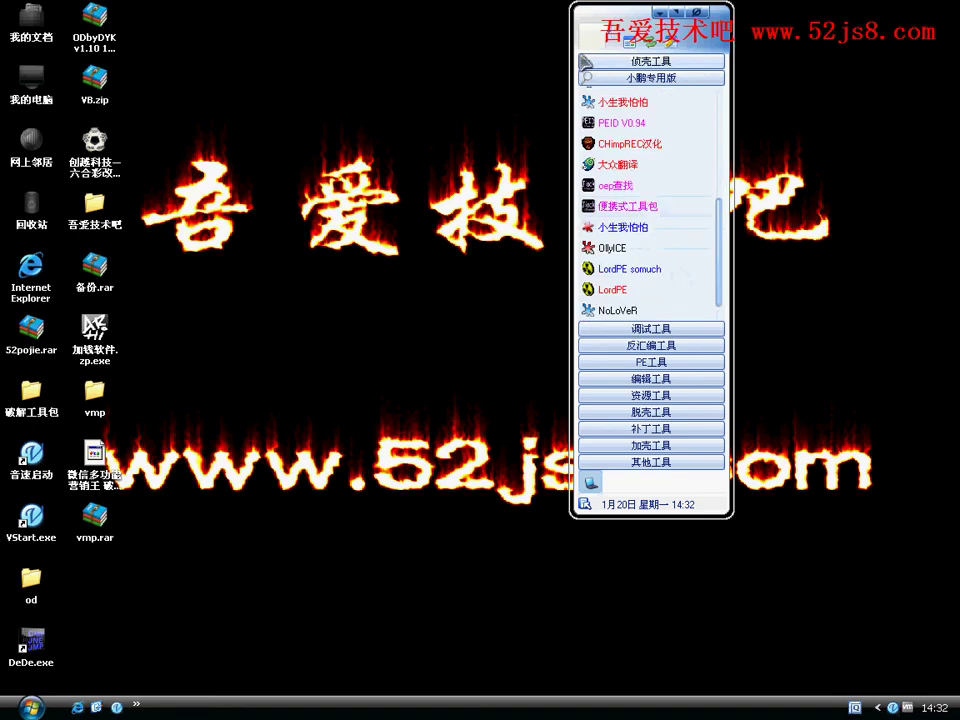
Minimise the virtual machine and read 破解工具的介绍.txt down to the tool kit download addresses
mouse_move(574, 8)
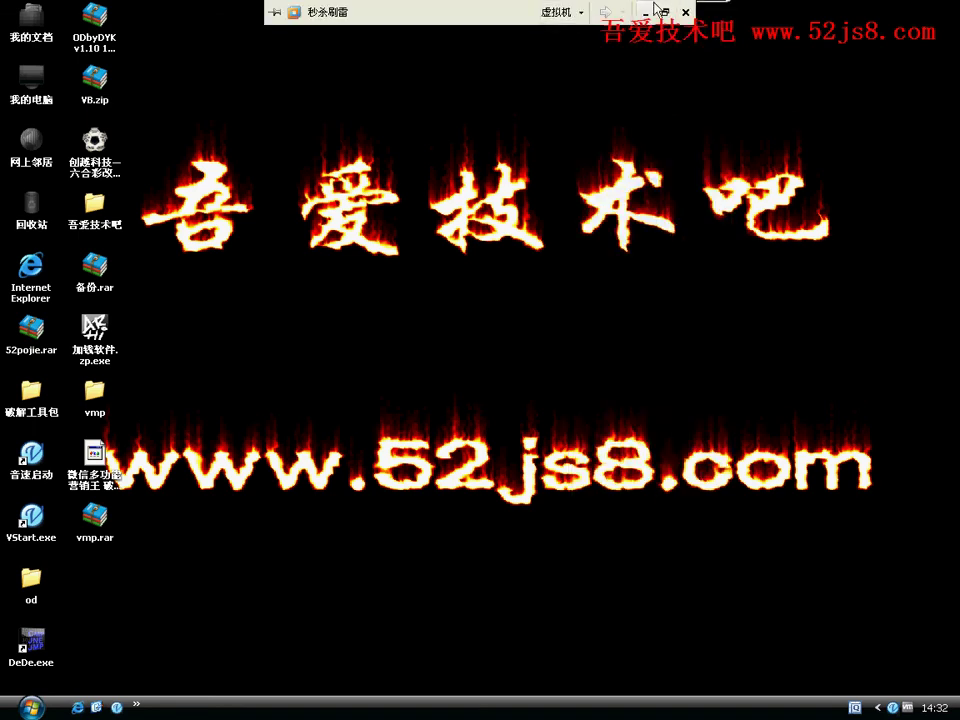
left_click(648, 11)
scroll(501, 268, "up", 2)
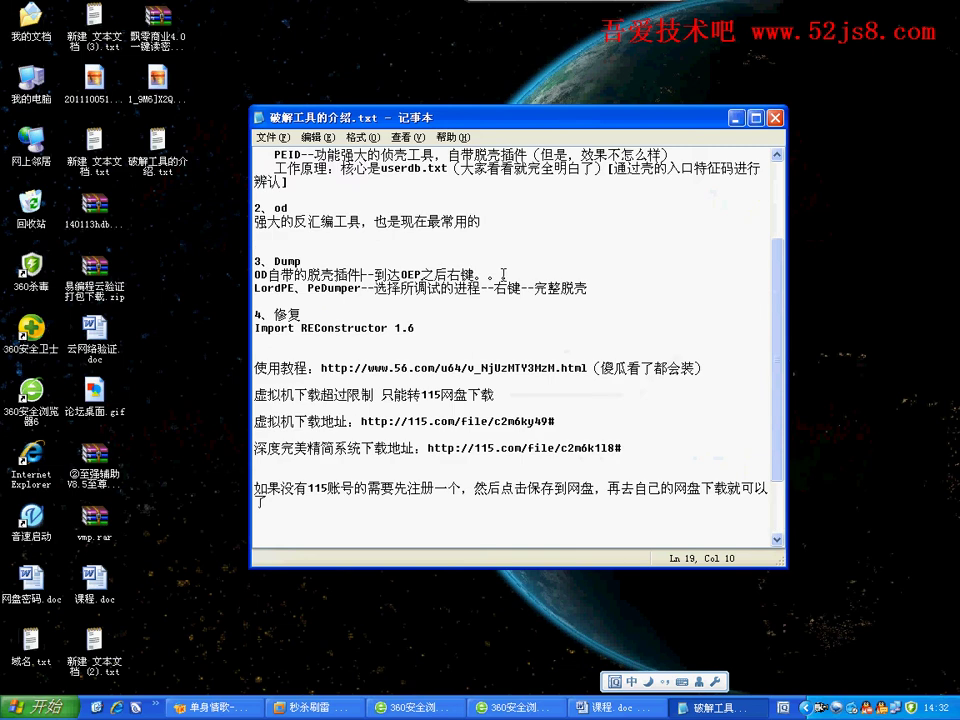
scroll(504, 275, "down", 2)
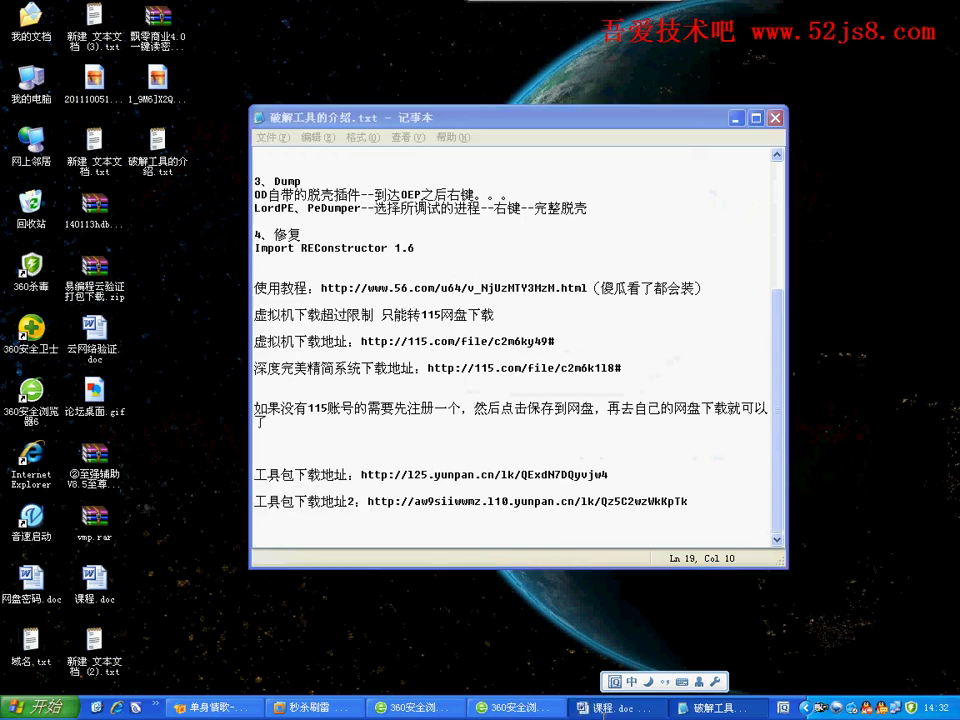
Switch to 课程.doc in Word, highlight course items 3 and 4 for review, and close the document
key("alt+Tab")
left_click_drag(421, 294, 380, 280)
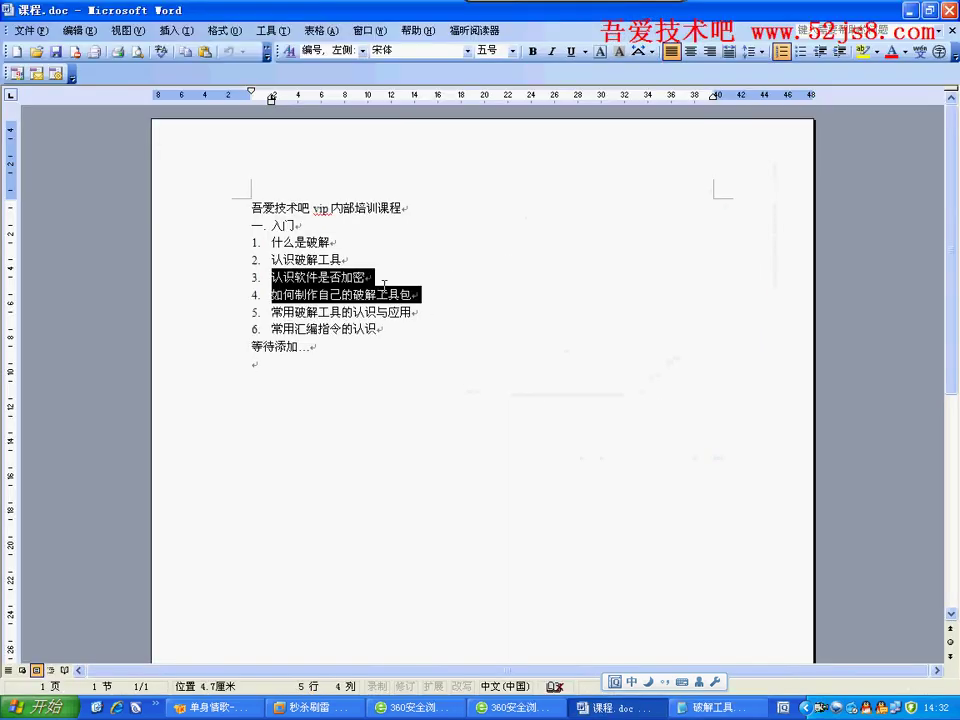
left_click(644, 311)
left_click(948, 10)
Close 破解工具的介绍.txt and bring up the 屏幕录像专家 V2013 recorder window
left_click_drag(581, 368, 255, 368)
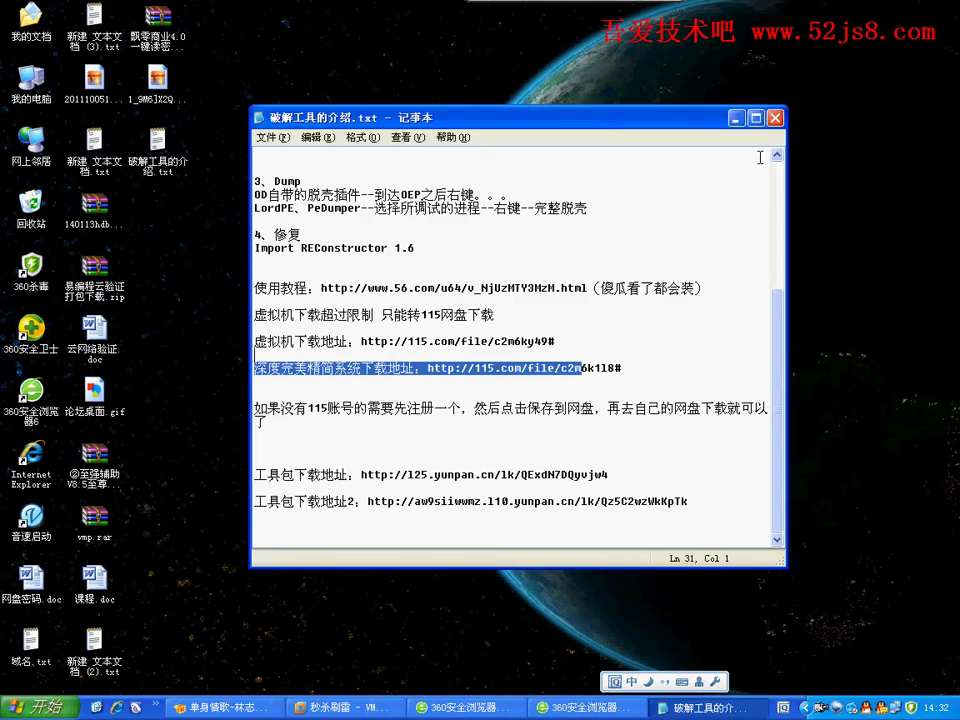
left_click(775, 118)
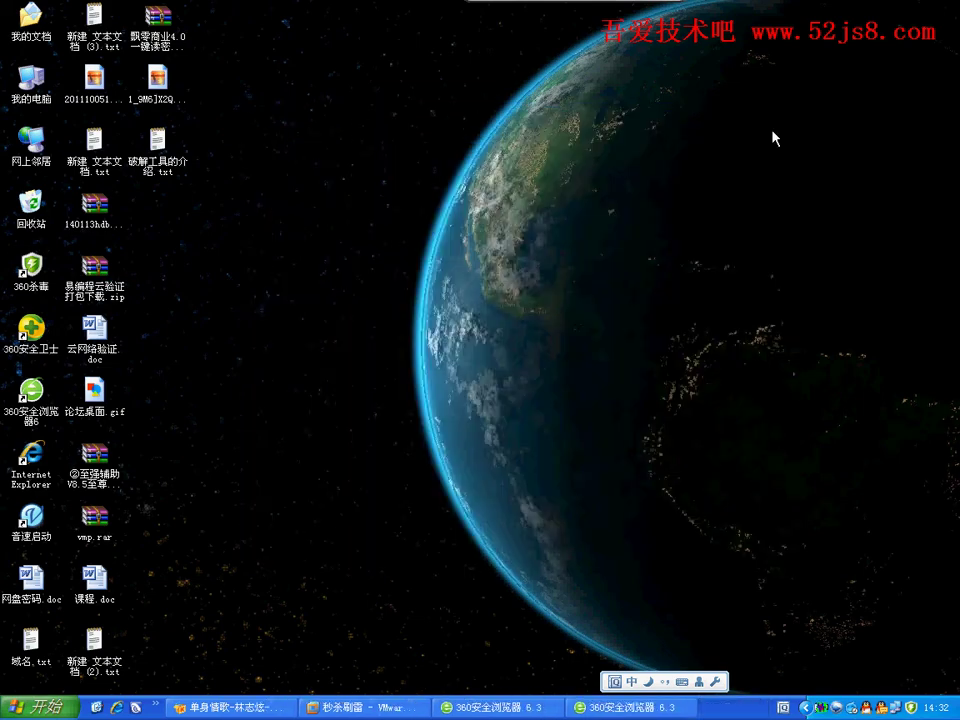
left_click(818, 708)
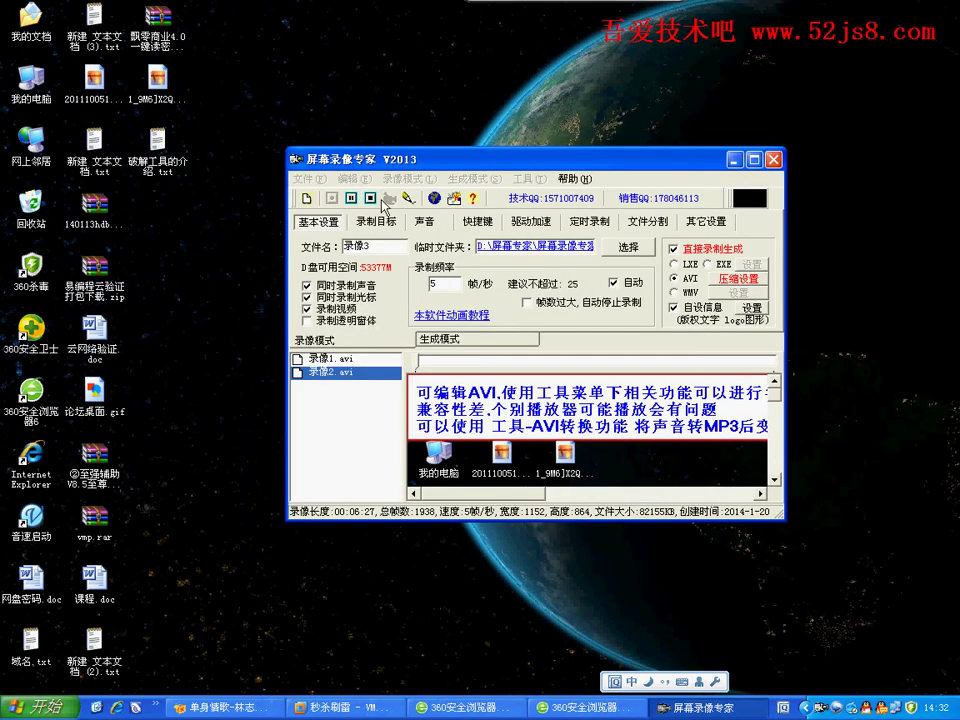